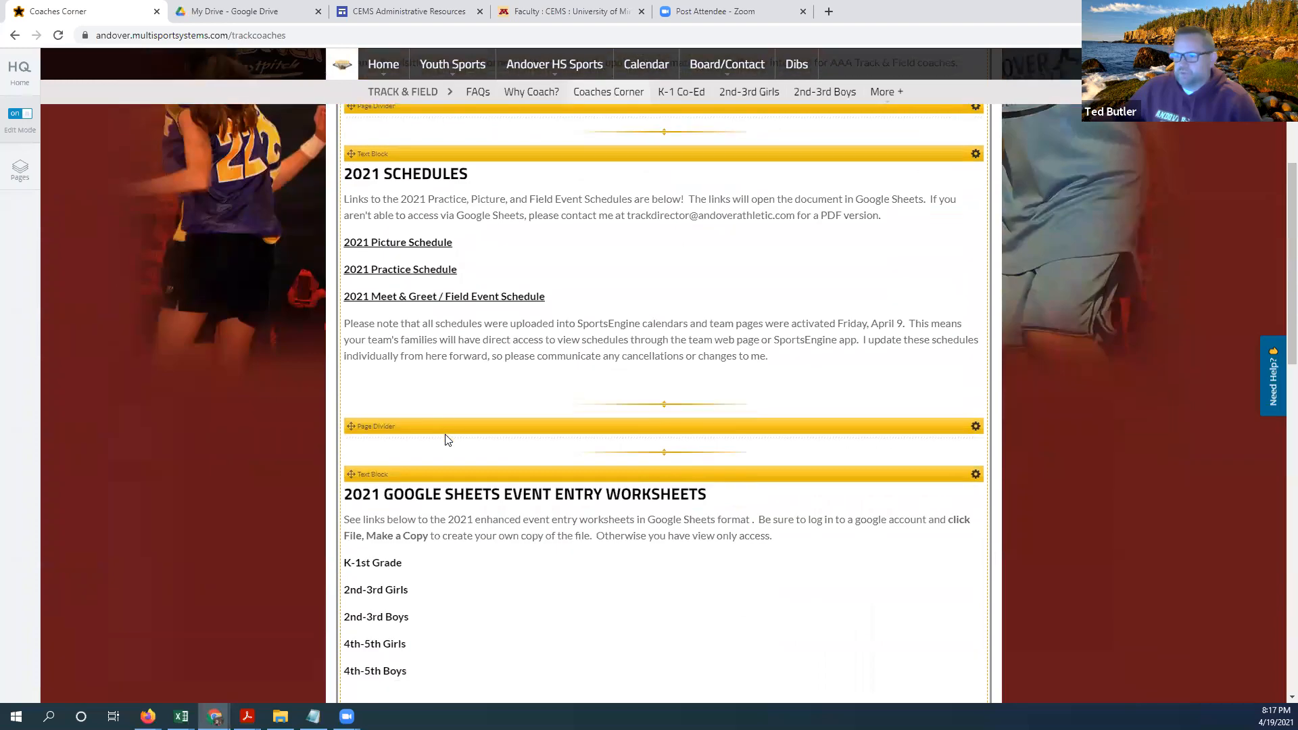
Review the Google Sheets and Microsoft Excel event entry worksheet sections of the Coaches Corner page
{"action": "scroll", "coordinate": [445, 440], "scroll_direction": "down", "scroll_amount": 2}
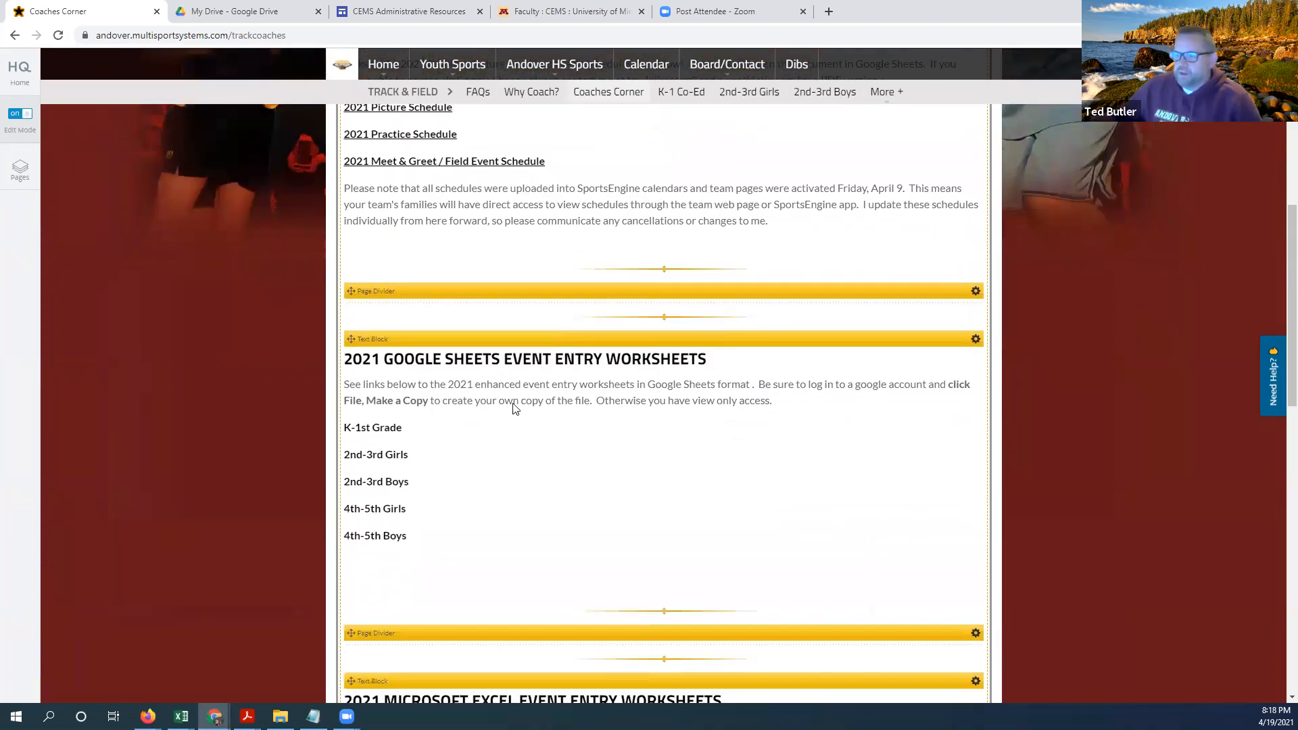
{"action": "scroll", "coordinate": [509, 404], "scroll_direction": "down", "scroll_amount": 1}
{"action": "scroll", "coordinate": [510, 404], "scroll_direction": "down", "scroll_amount": 5}
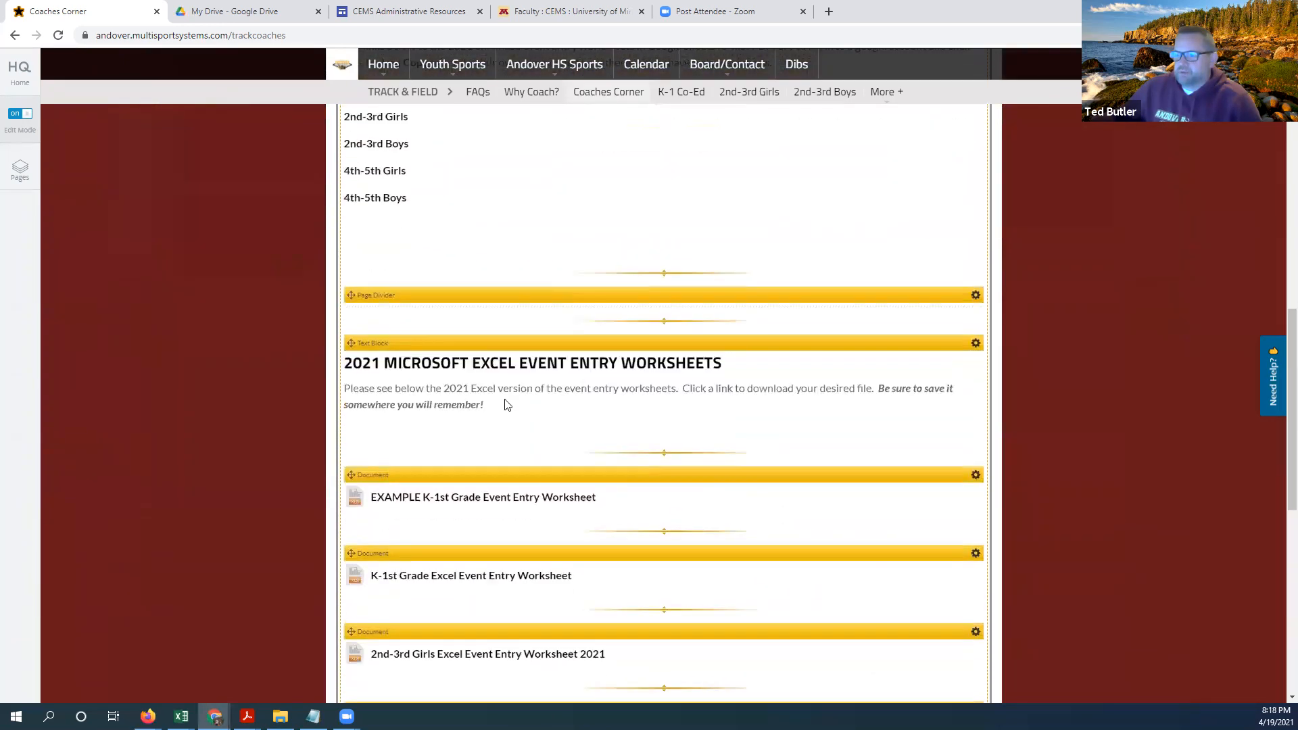
{"action": "scroll", "coordinate": [504, 405], "scroll_direction": "down", "scroll_amount": 6}
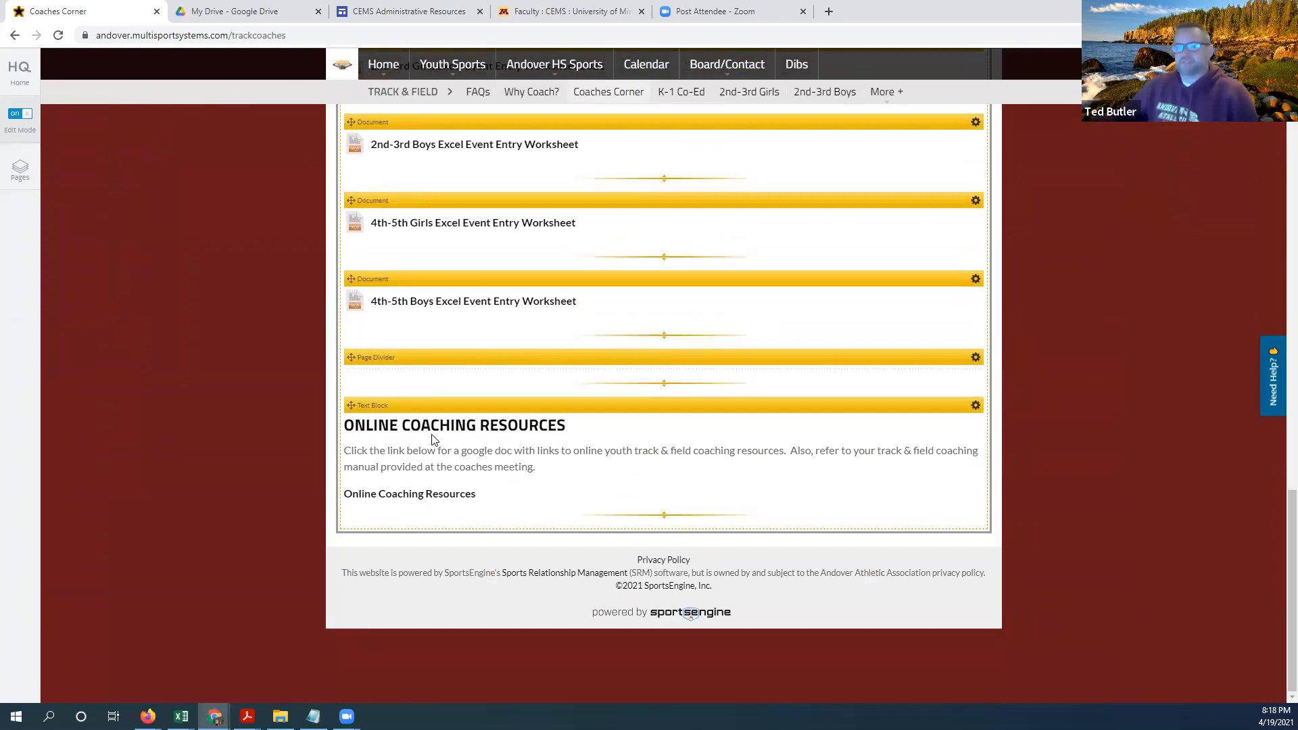
{"action": "scroll", "coordinate": [395, 410], "scroll_direction": "up", "scroll_amount": 1}
{"action": "scroll", "coordinate": [395, 410], "scroll_direction": "up", "scroll_amount": 9}
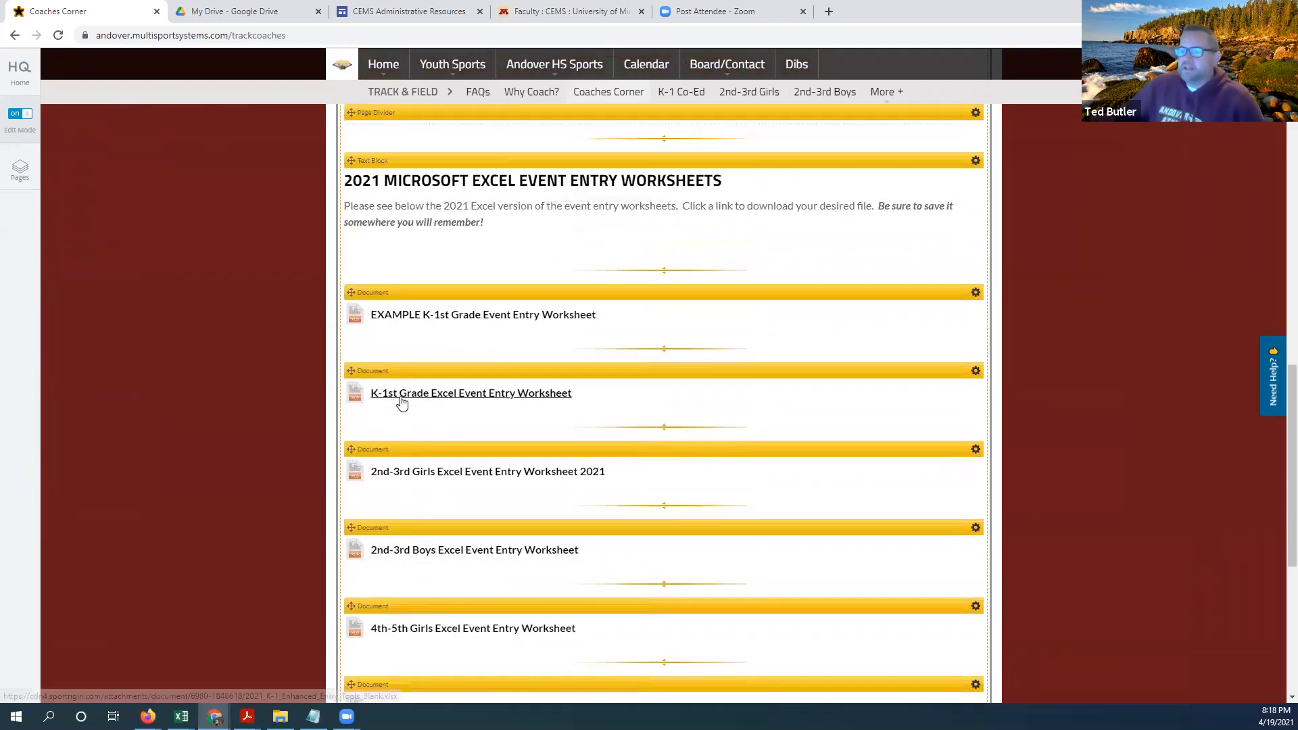
{"action": "scroll", "coordinate": [402, 403], "scroll_direction": "up", "scroll_amount": 3}
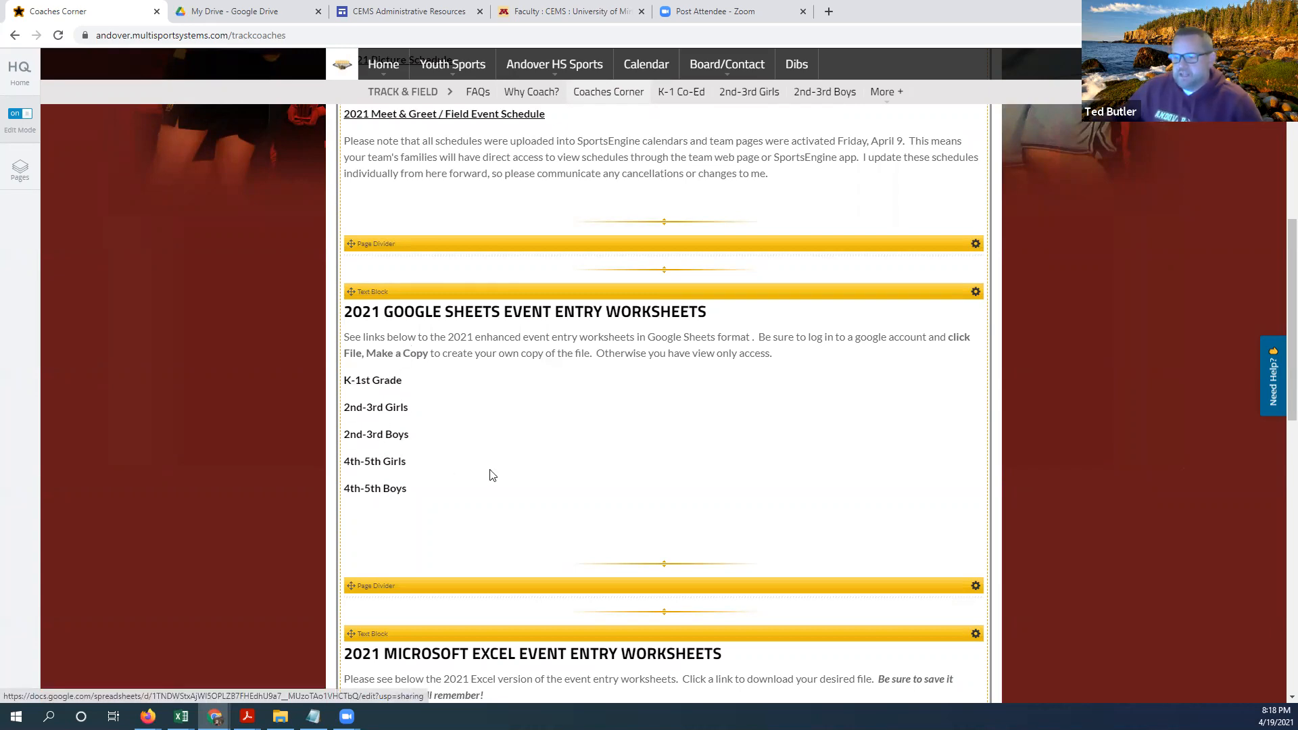
{"action": "scroll", "coordinate": [490, 473], "scroll_direction": "down", "scroll_amount": 2}
{"action": "scroll", "coordinate": [491, 477], "scroll_direction": "down", "scroll_amount": 2}
{"action": "scroll", "coordinate": [458, 474], "scroll_direction": "down", "scroll_amount": 2}
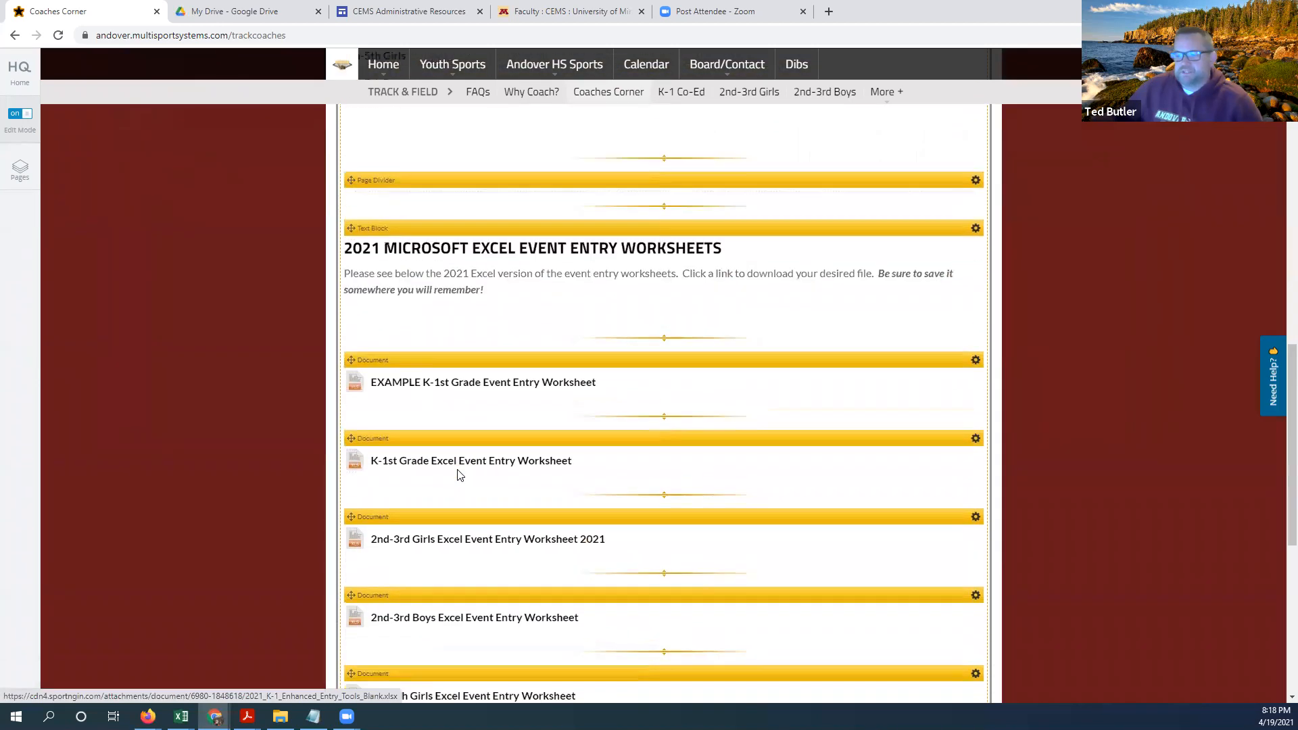
{"action": "scroll", "coordinate": [457, 475], "scroll_direction": "down", "scroll_amount": 1}
{"action": "scroll", "coordinate": [458, 476], "scroll_direction": "up", "scroll_amount": 6}
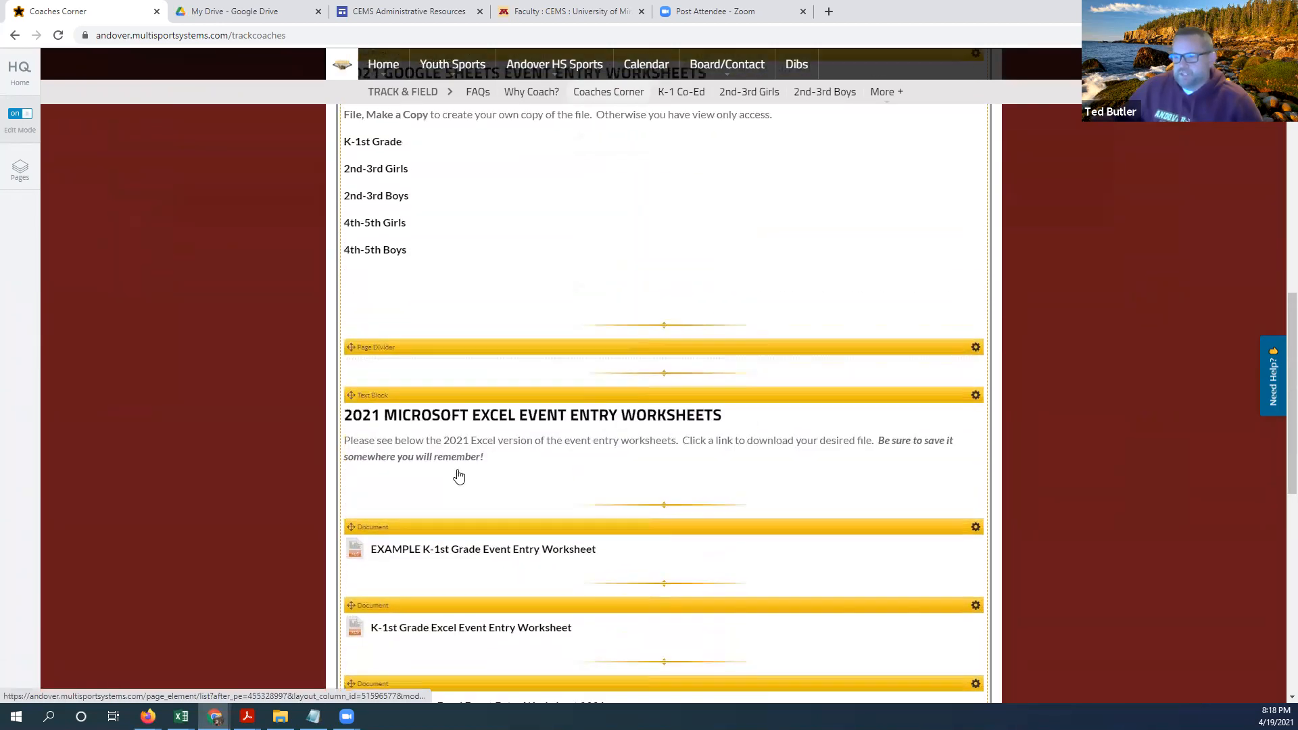
{"action": "scroll", "coordinate": [493, 368], "scroll_direction": "down", "scroll_amount": 3}
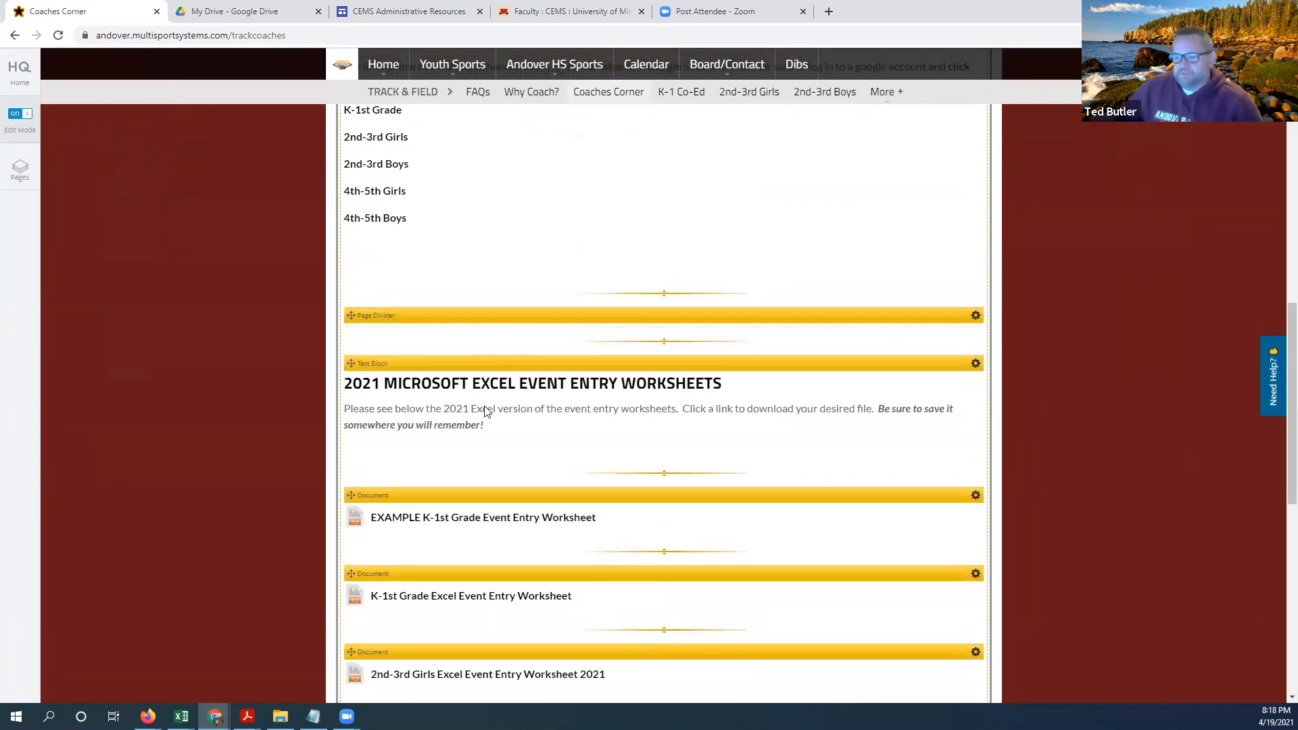
{"action": "scroll", "coordinate": [462, 365], "scroll_direction": "up", "scroll_amount": 4}
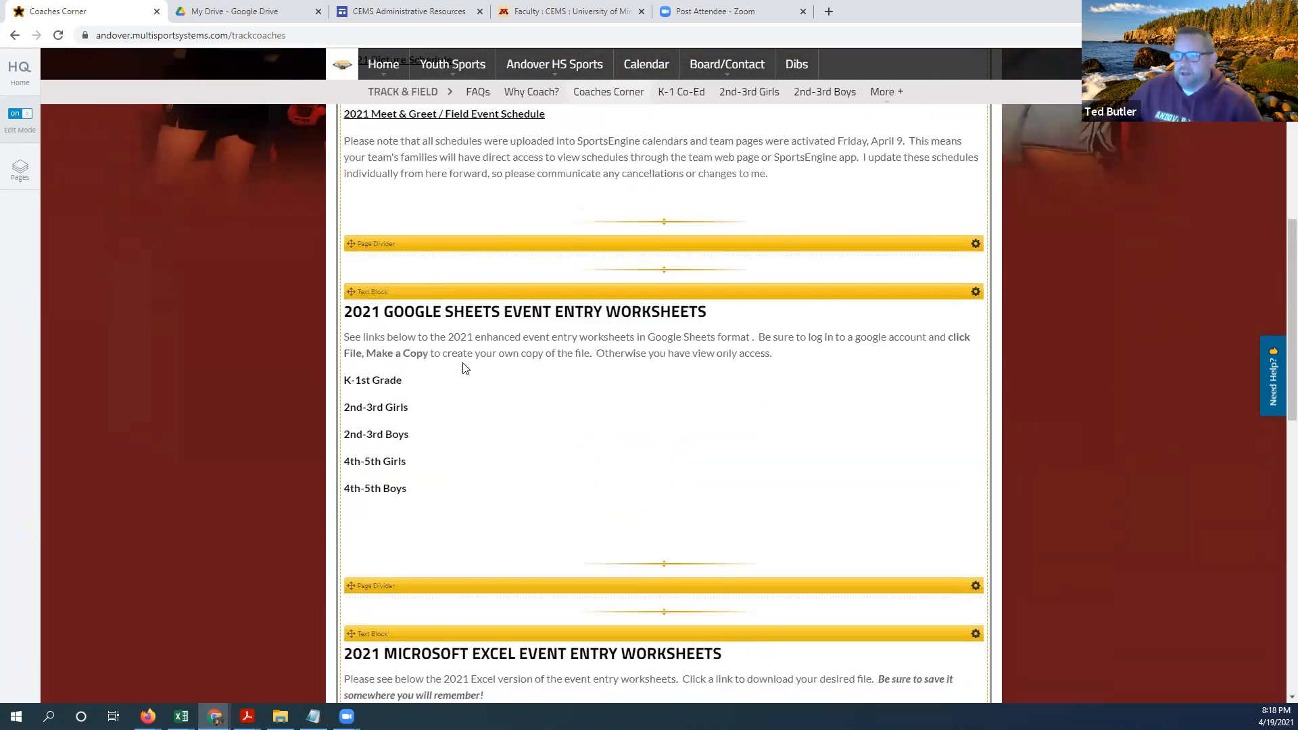
Open the K-1st Grade Google Sheets event entry worksheet in a new browser tab and switch to it
{"action": "right_click", "coordinate": [357, 378]}
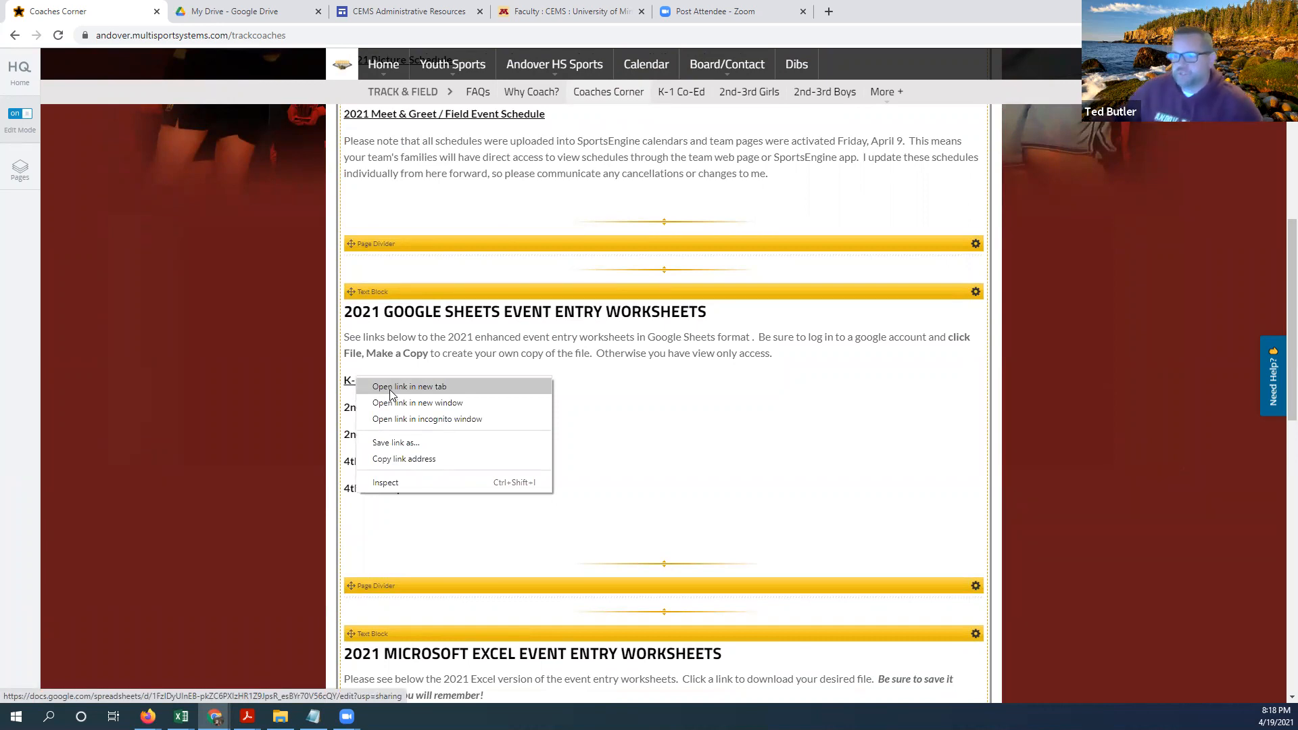
{"action": "left_click", "coordinate": [389, 388]}
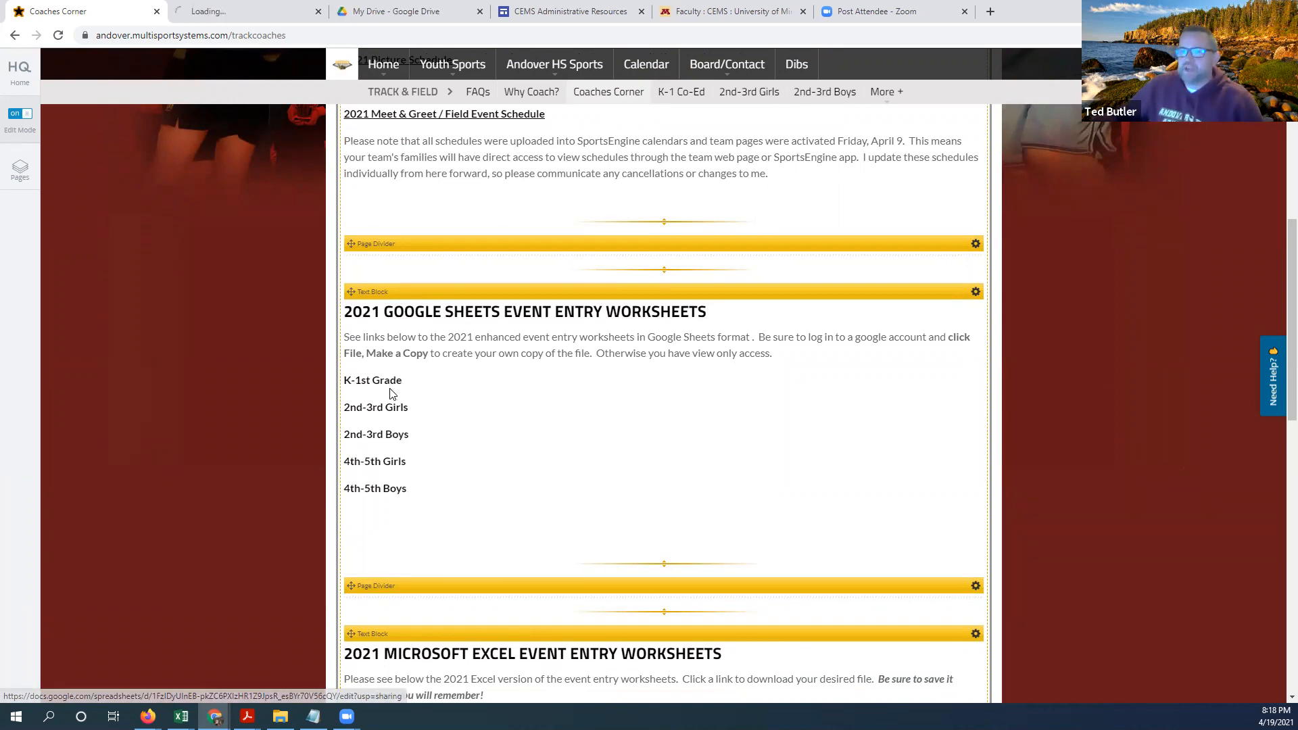
{"action": "left_click", "coordinate": [266, 7]}
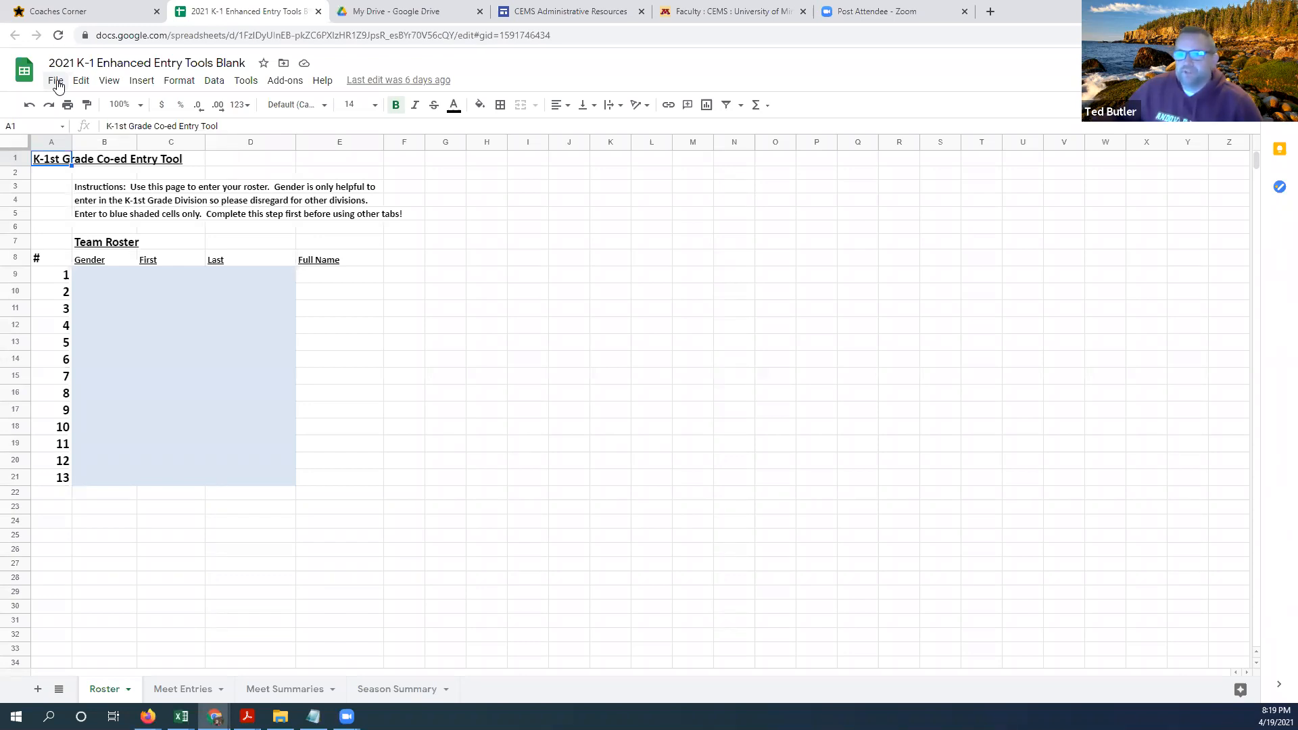
Make a copy of the worksheet named "Copy of 2021 K-1 Enhanced Entry Tools Blank" in the 2021 Enhanced Entry Worksheet folder
{"action": "left_click", "coordinate": [57, 81]}
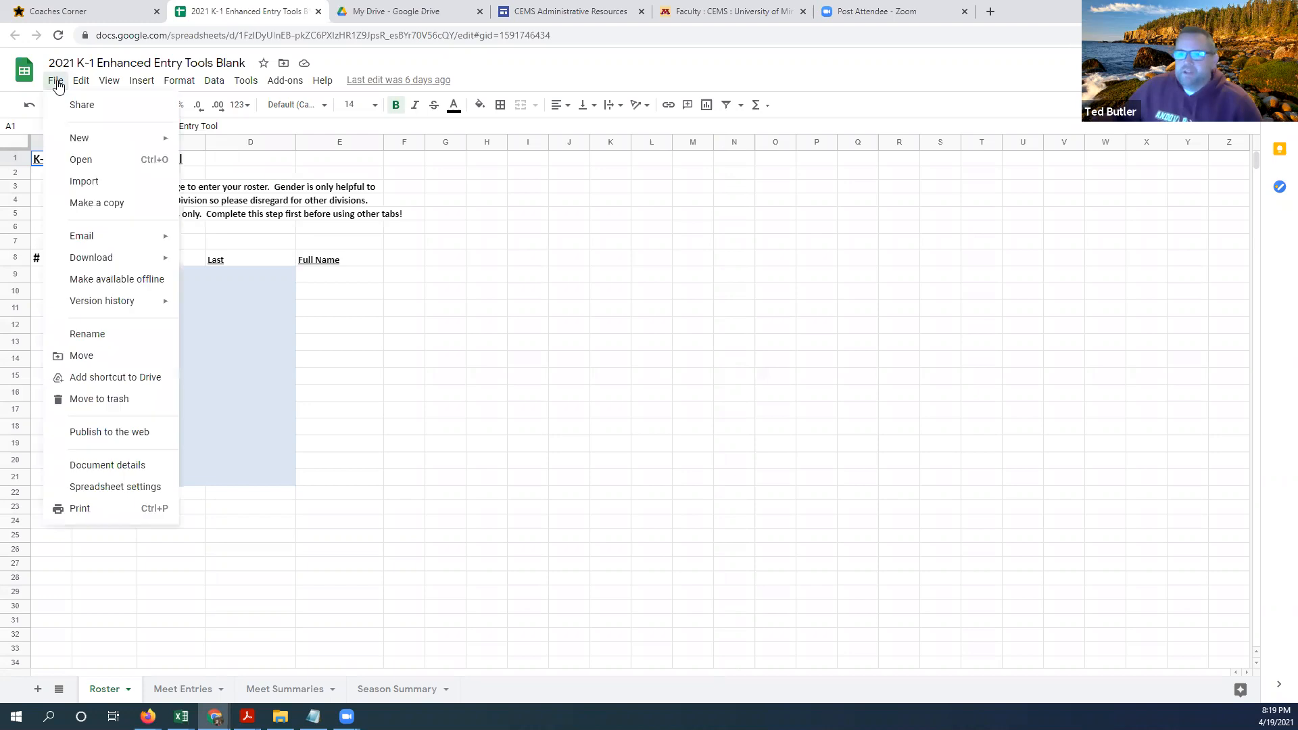
{"action": "left_click", "coordinate": [96, 203]}
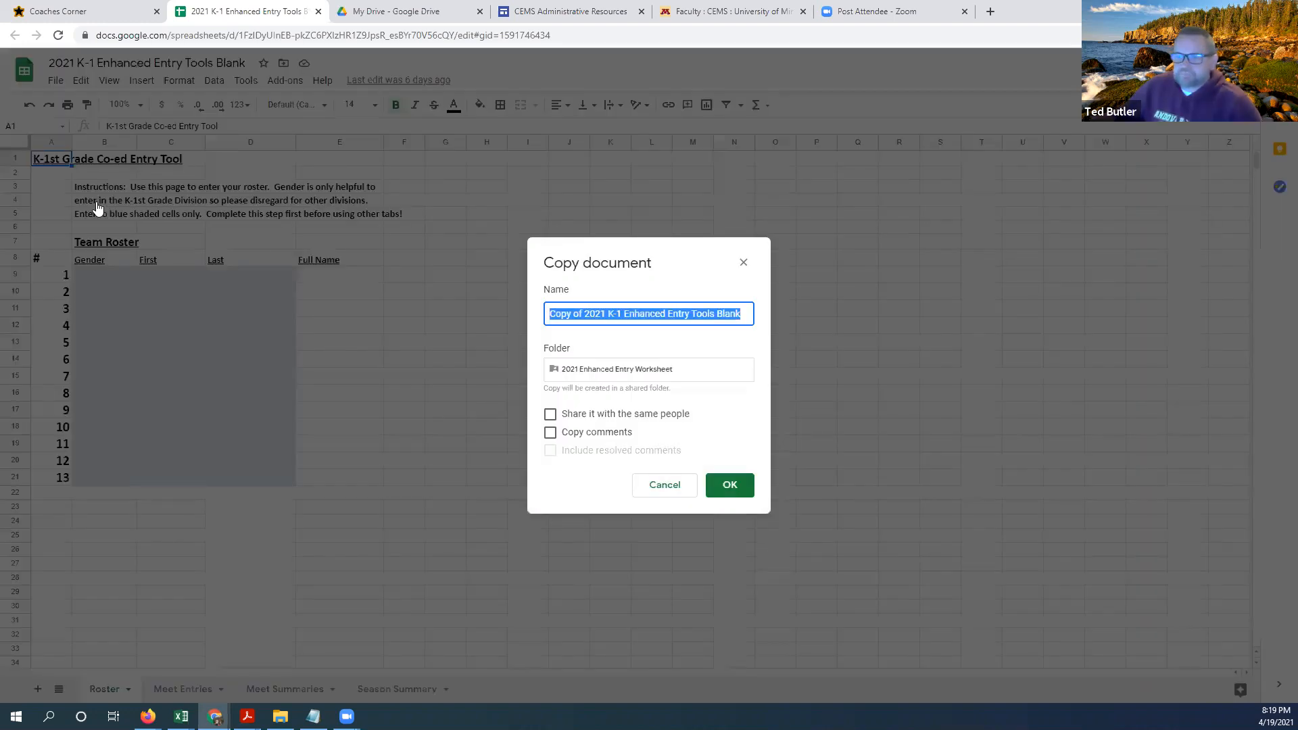
{"action": "left_click", "coordinate": [740, 485]}
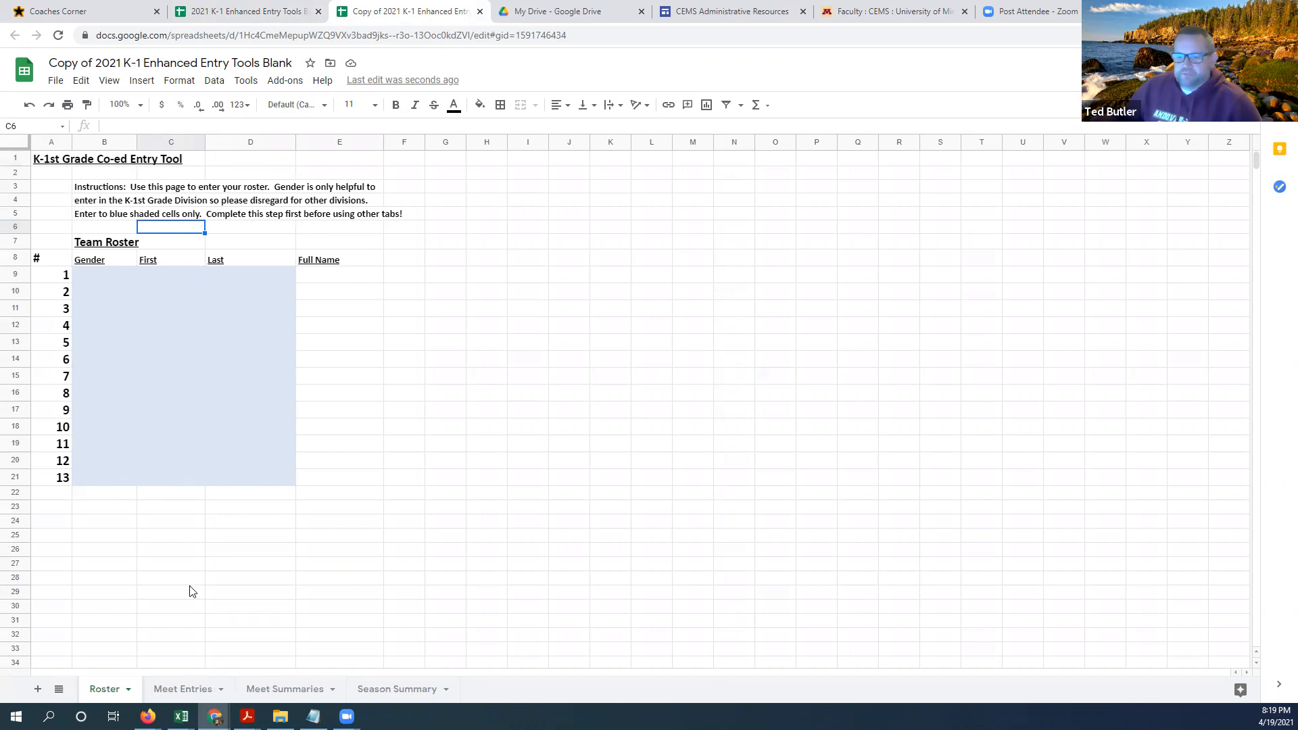
Look through the copied workbook's Roster, Meet Entries, Meet Summaries and Season Summary sheets
{"action": "scroll", "coordinate": [143, 547], "scroll_direction": "down", "scroll_amount": 1}
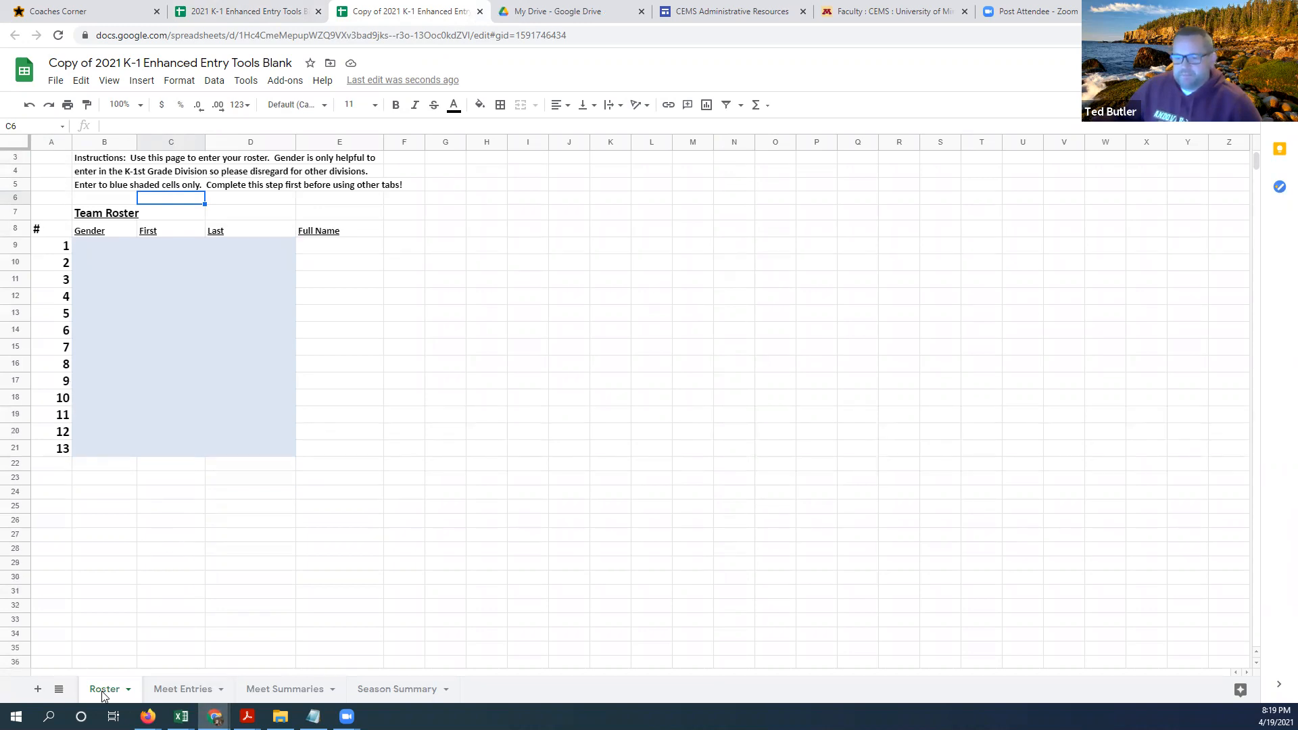
{"action": "left_click", "coordinate": [176, 691]}
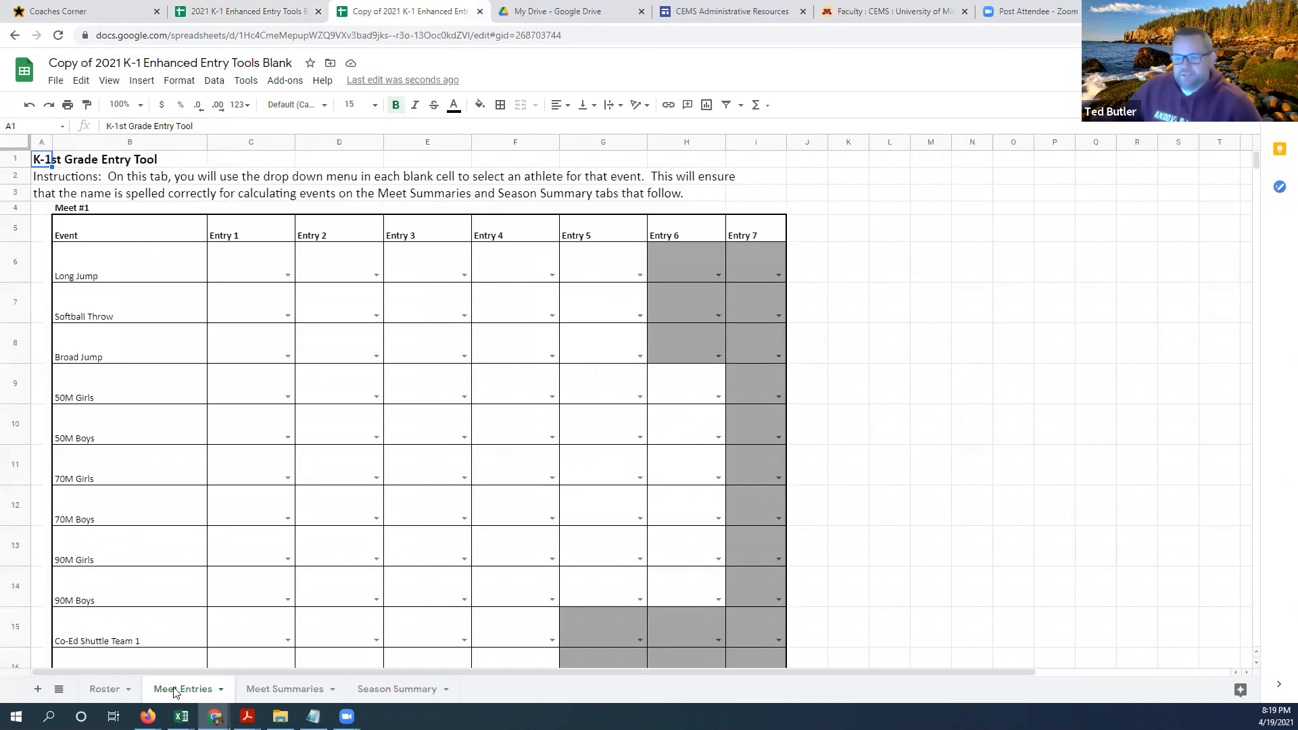
{"action": "left_click", "coordinate": [269, 690]}
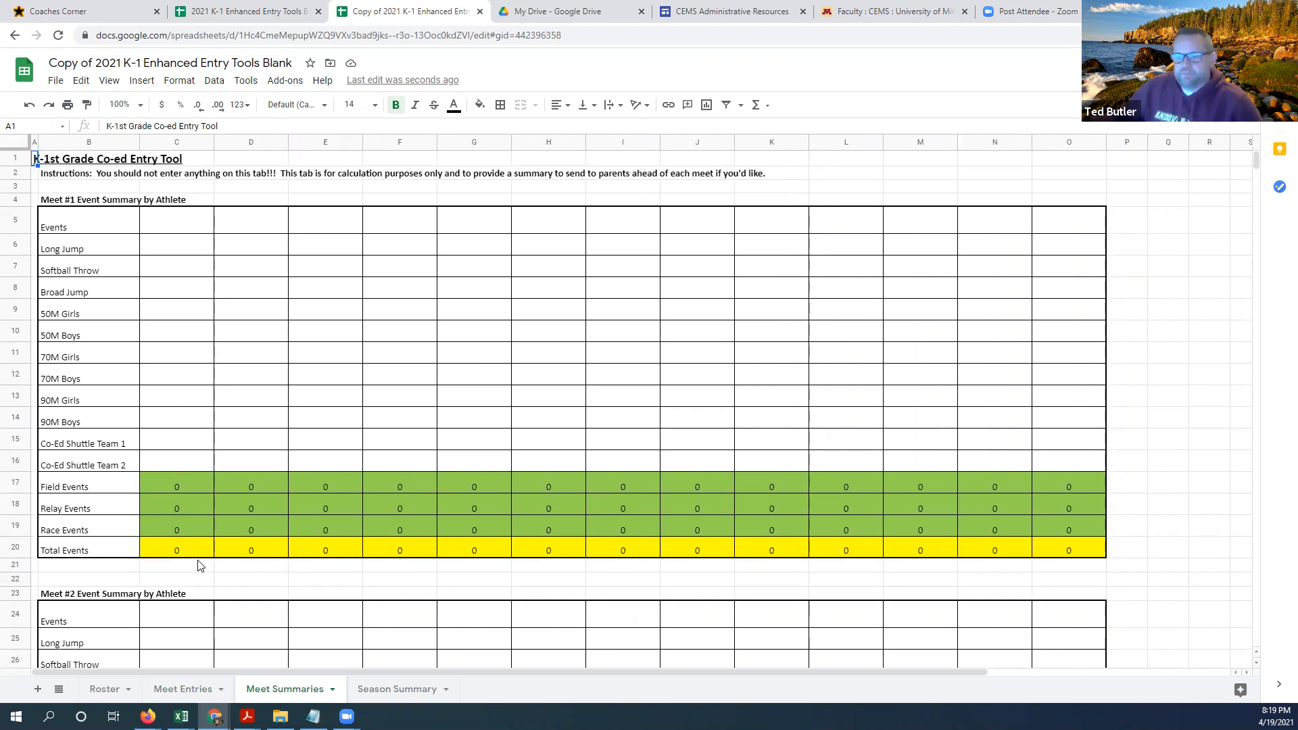
{"action": "left_click", "coordinate": [372, 688]}
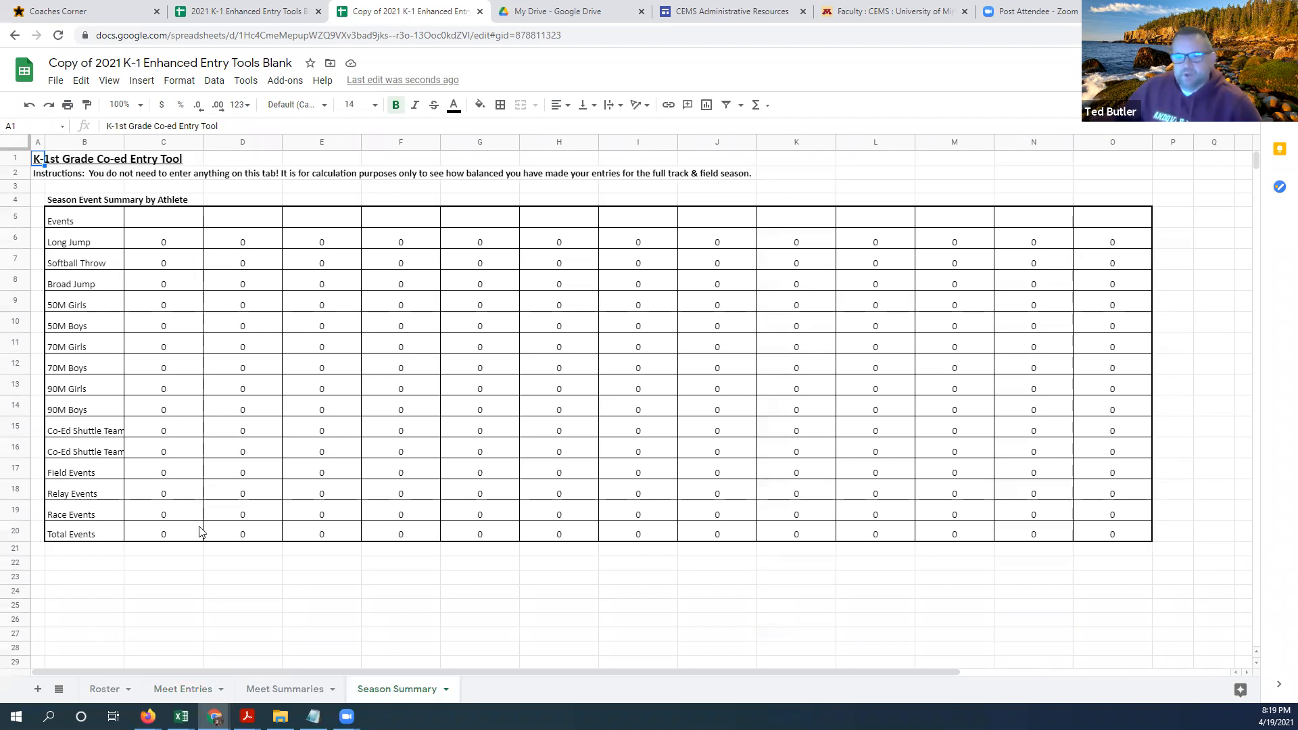
Paste the copied team roster as values only into the Roster sheet, starting at the first Gender cell, B9
{"action": "left_click", "coordinate": [105, 688]}
{"action": "left_click", "coordinate": [156, 245]}
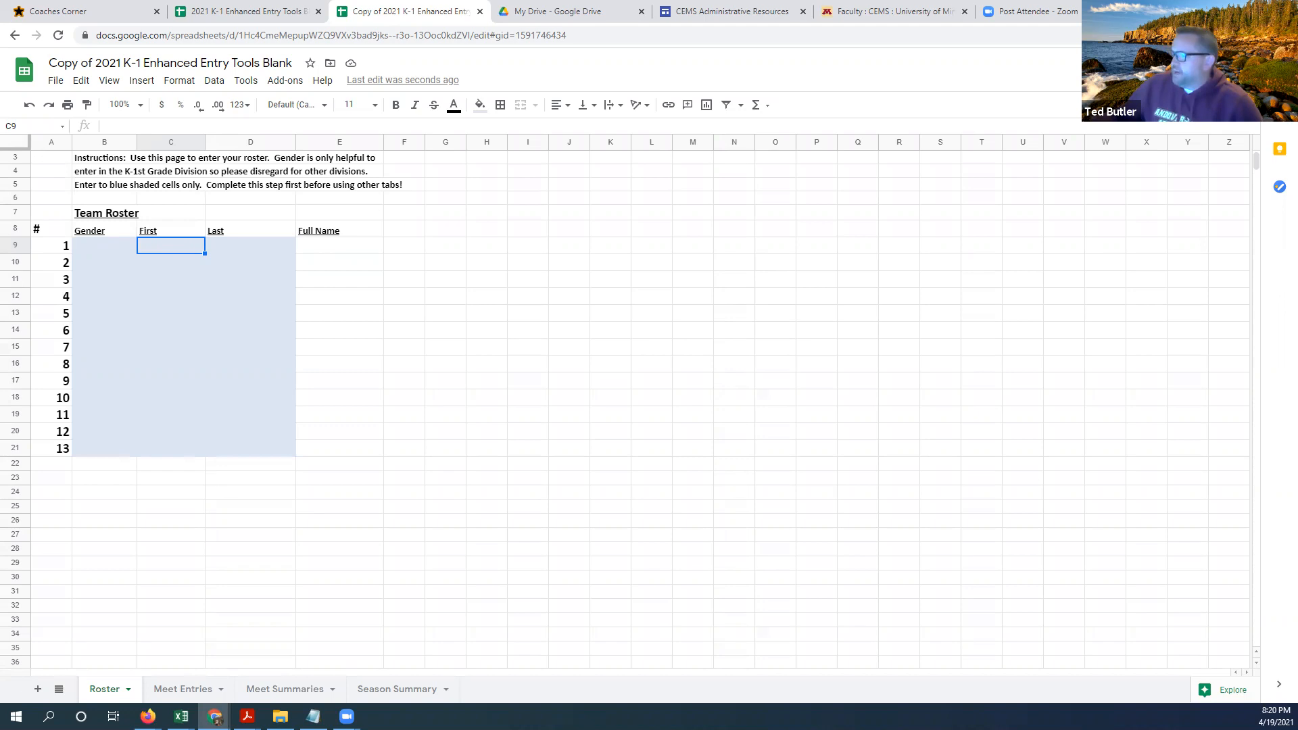
{"action": "right_click", "coordinate": [103, 244]}
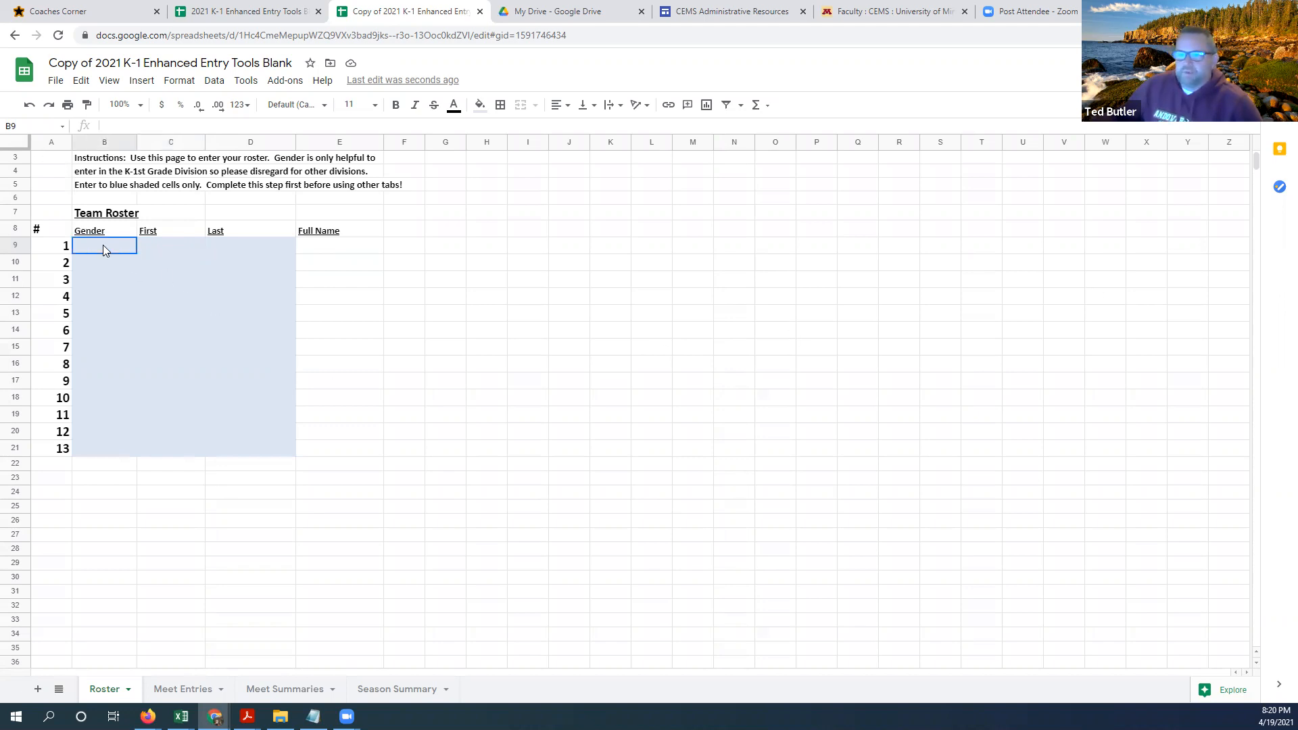
{"action": "mouse_move", "coordinate": [230, 284]}
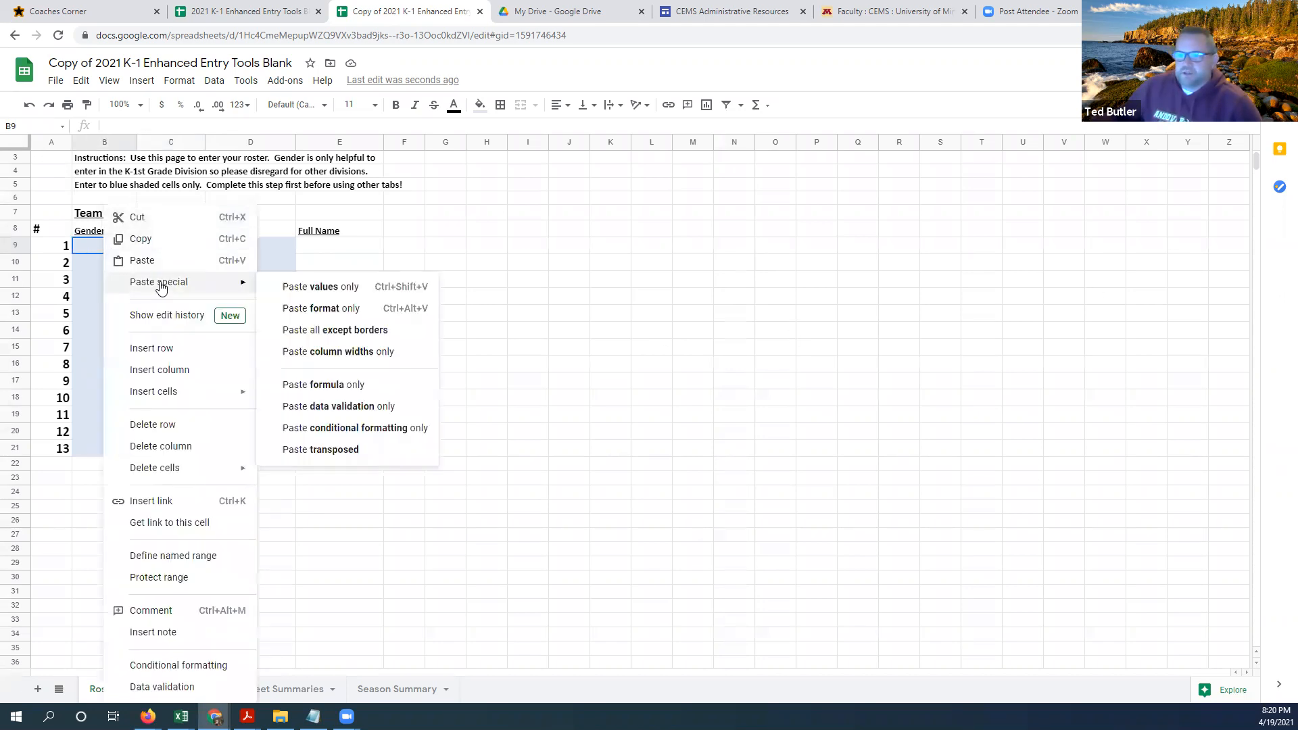
{"action": "left_click", "coordinate": [333, 288]}
Examine the Full Name formula in E12 and the Gender, First and Last entries of the team roster
{"action": "left_click", "coordinate": [329, 298]}
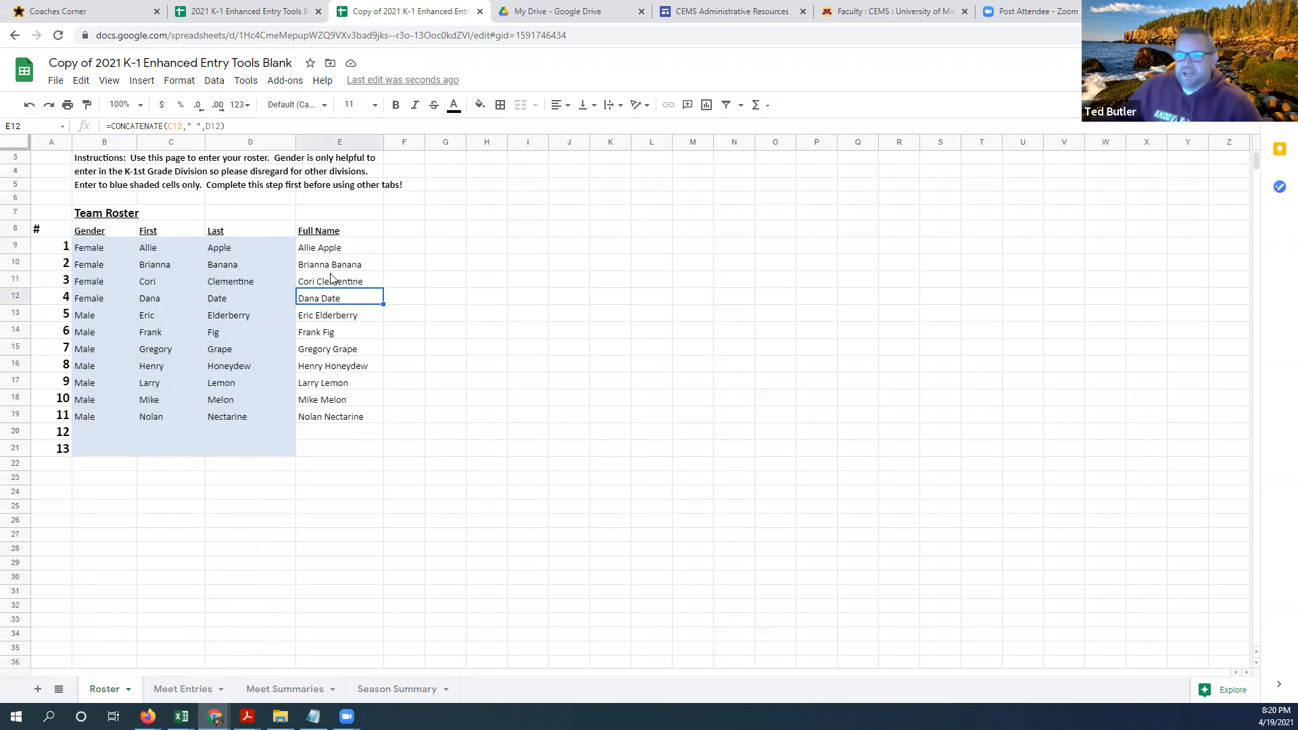
{"action": "left_click_drag", "start_coordinate": [241, 253], "coordinate": [131, 444]}
{"action": "left_click", "coordinate": [146, 299]}
{"action": "left_click", "coordinate": [173, 253]}
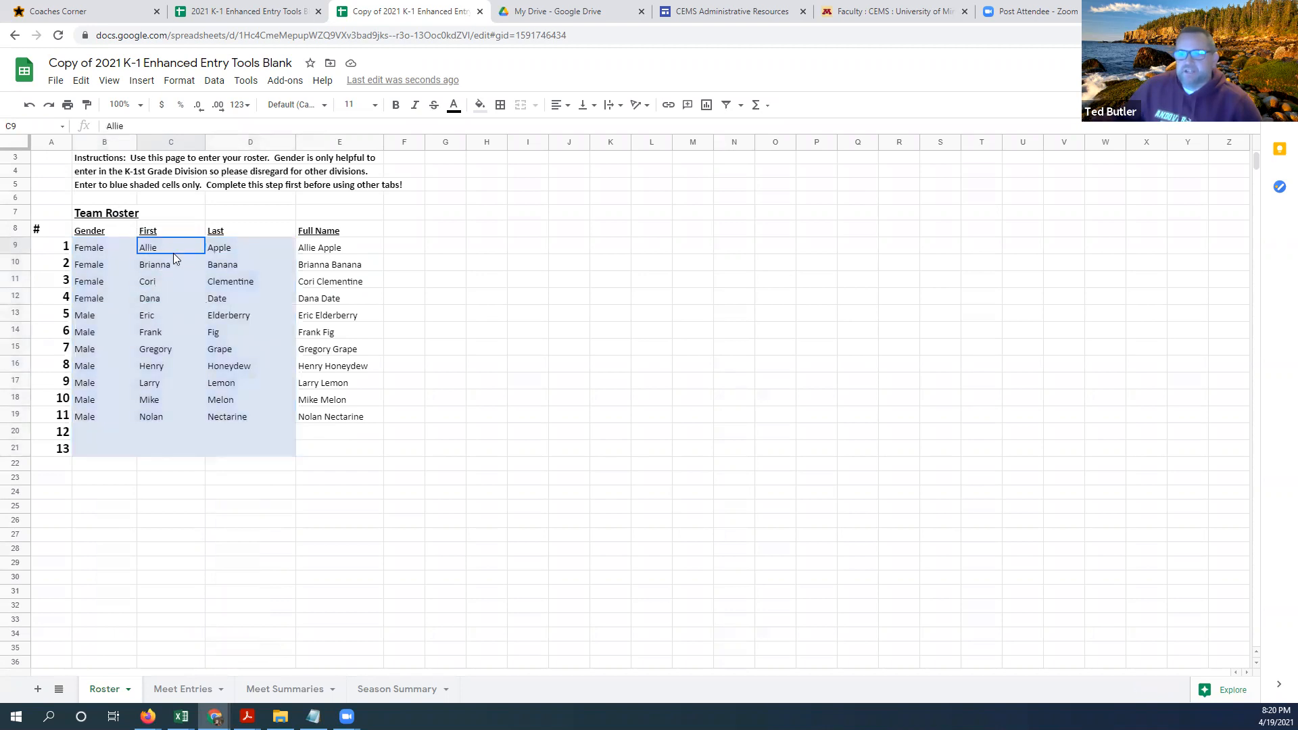
On the Meet Entries sheet, assign the first two roster athletes to Entry 1 and Entry 2 of the Meet #1 Long Jump
{"action": "left_click", "coordinate": [169, 690]}
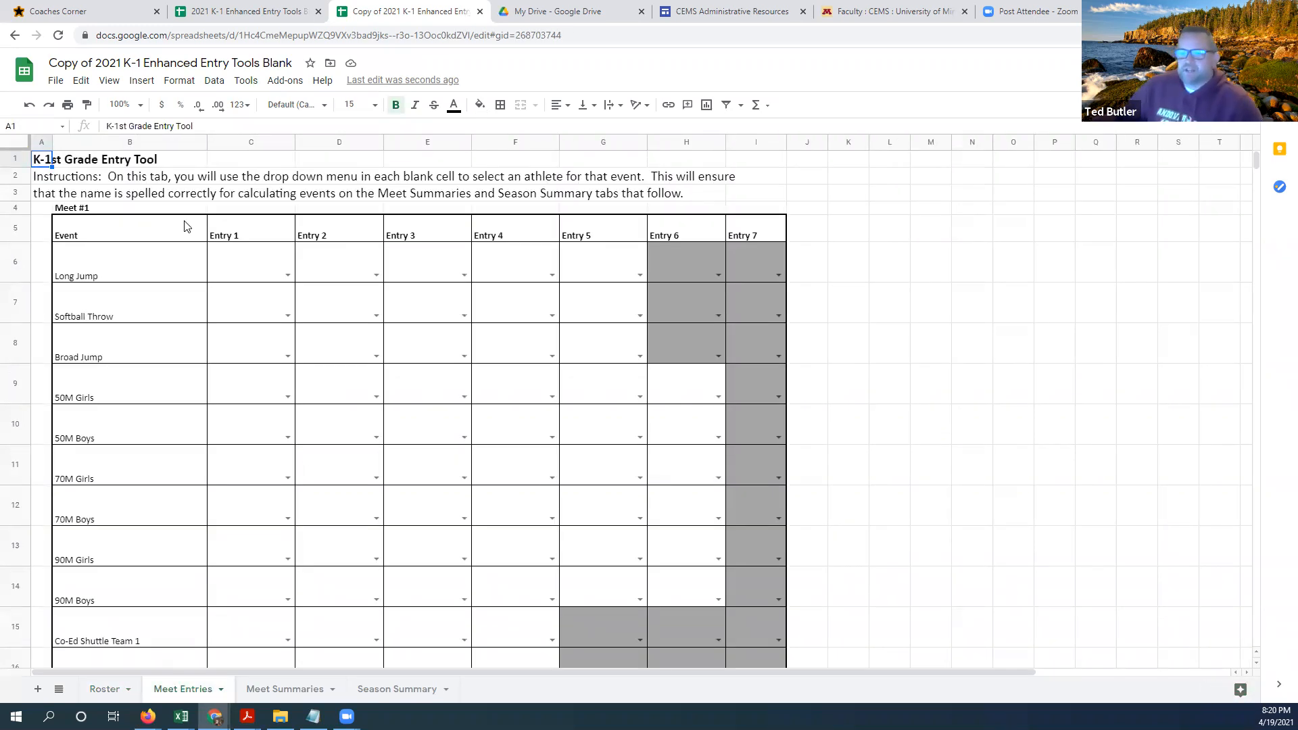
{"action": "left_click", "coordinate": [74, 212]}
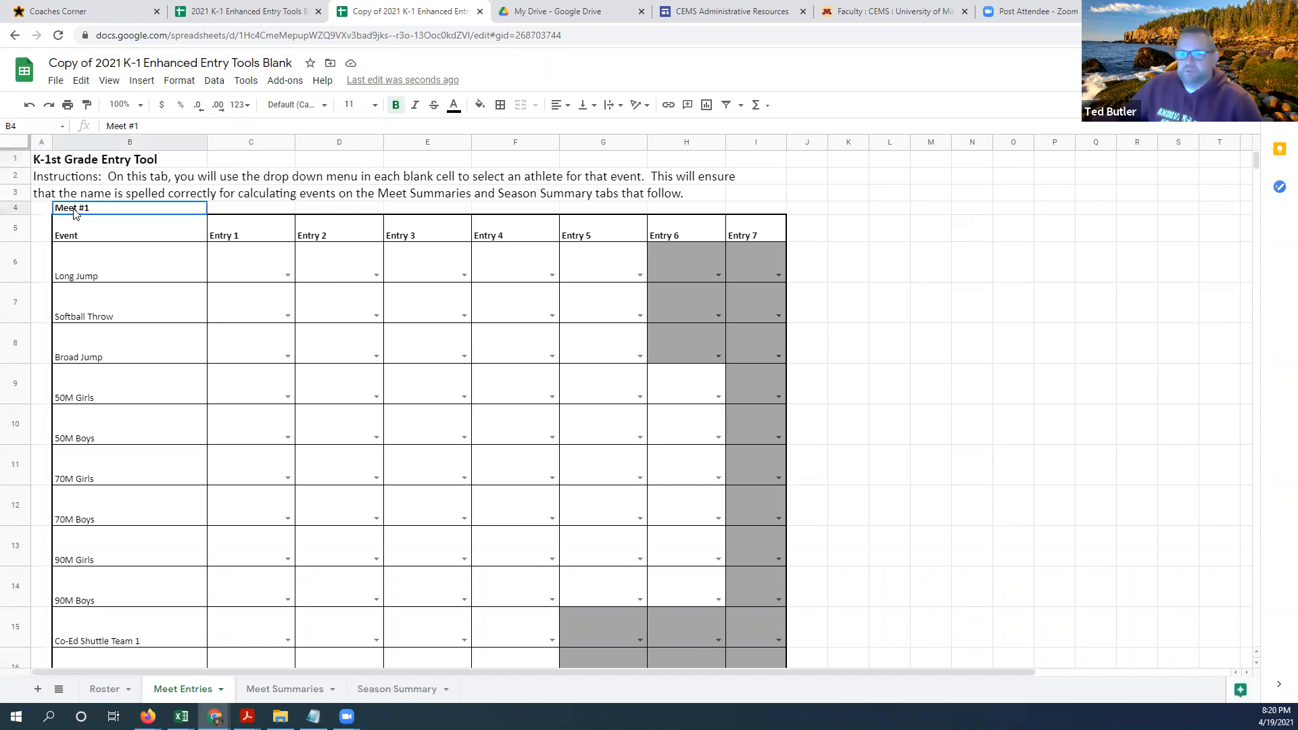
{"action": "left_click", "coordinate": [245, 276]}
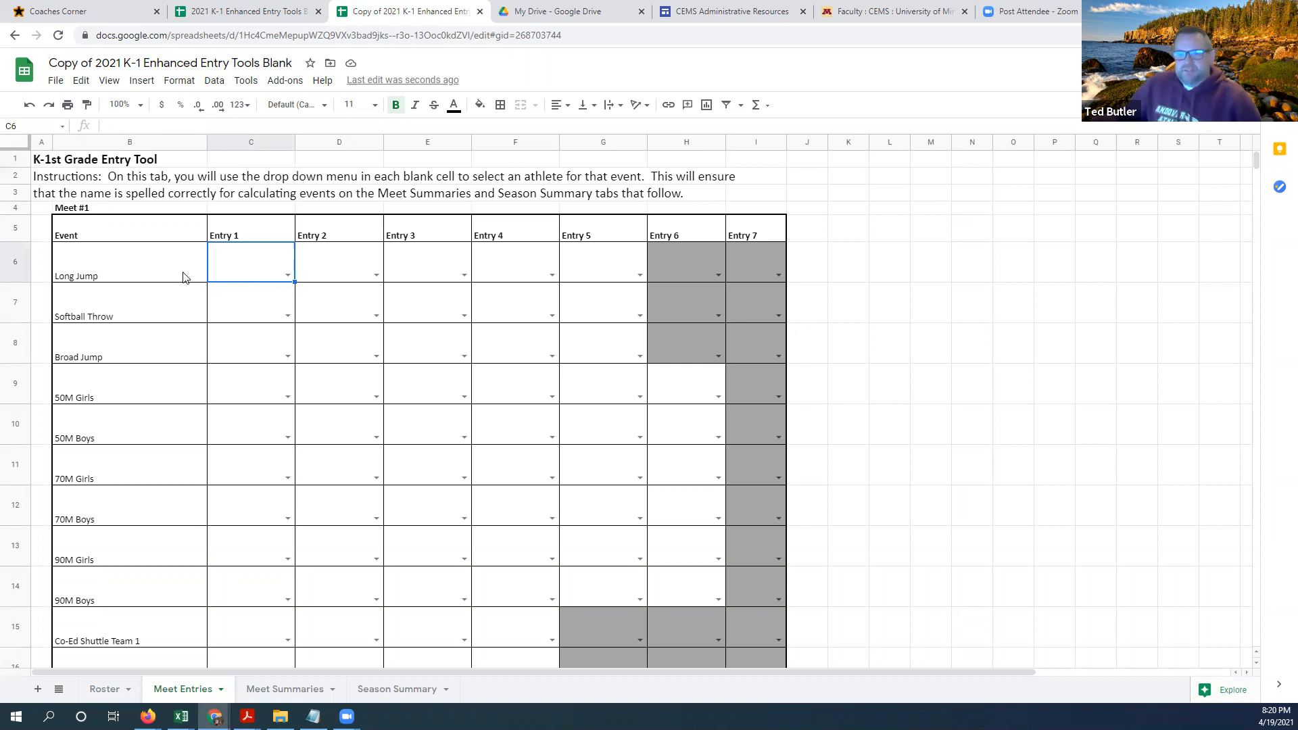
{"action": "left_click", "coordinate": [288, 275]}
{"action": "left_click", "coordinate": [274, 293]}
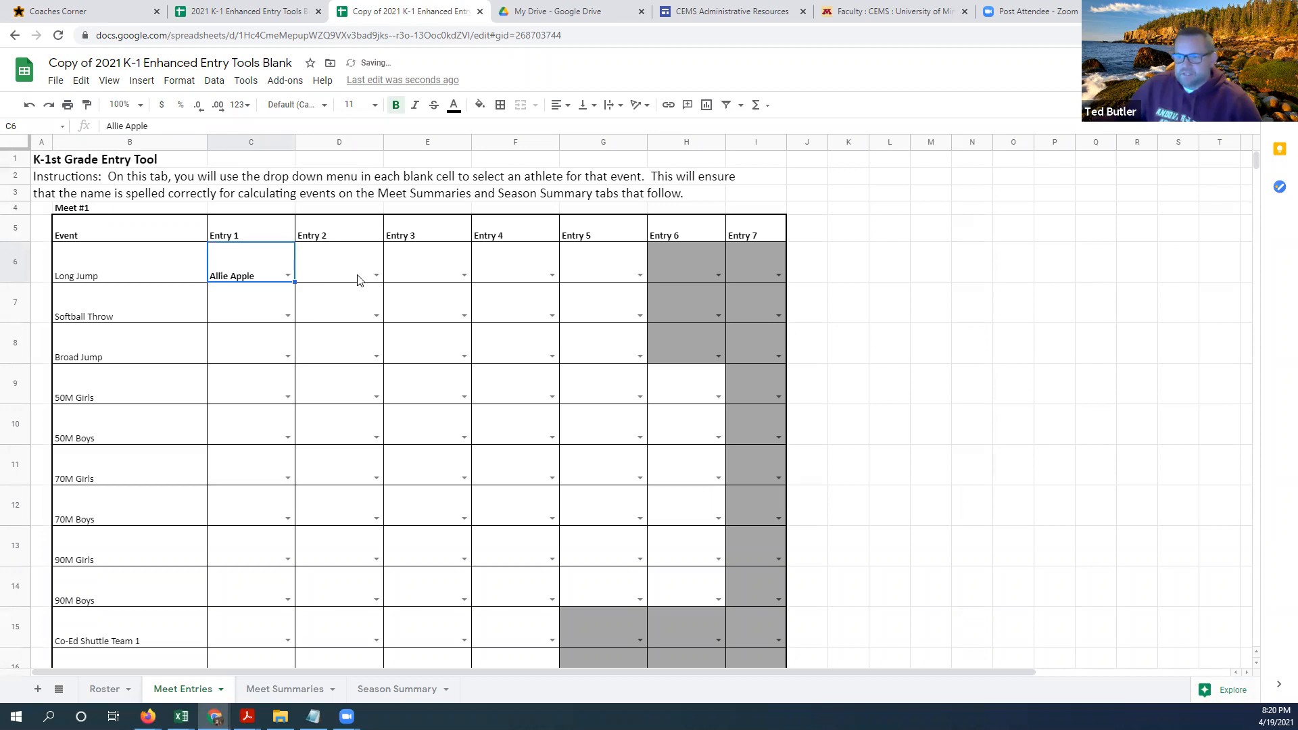
{"action": "left_click", "coordinate": [359, 278]}
{"action": "left_click", "coordinate": [375, 276]}
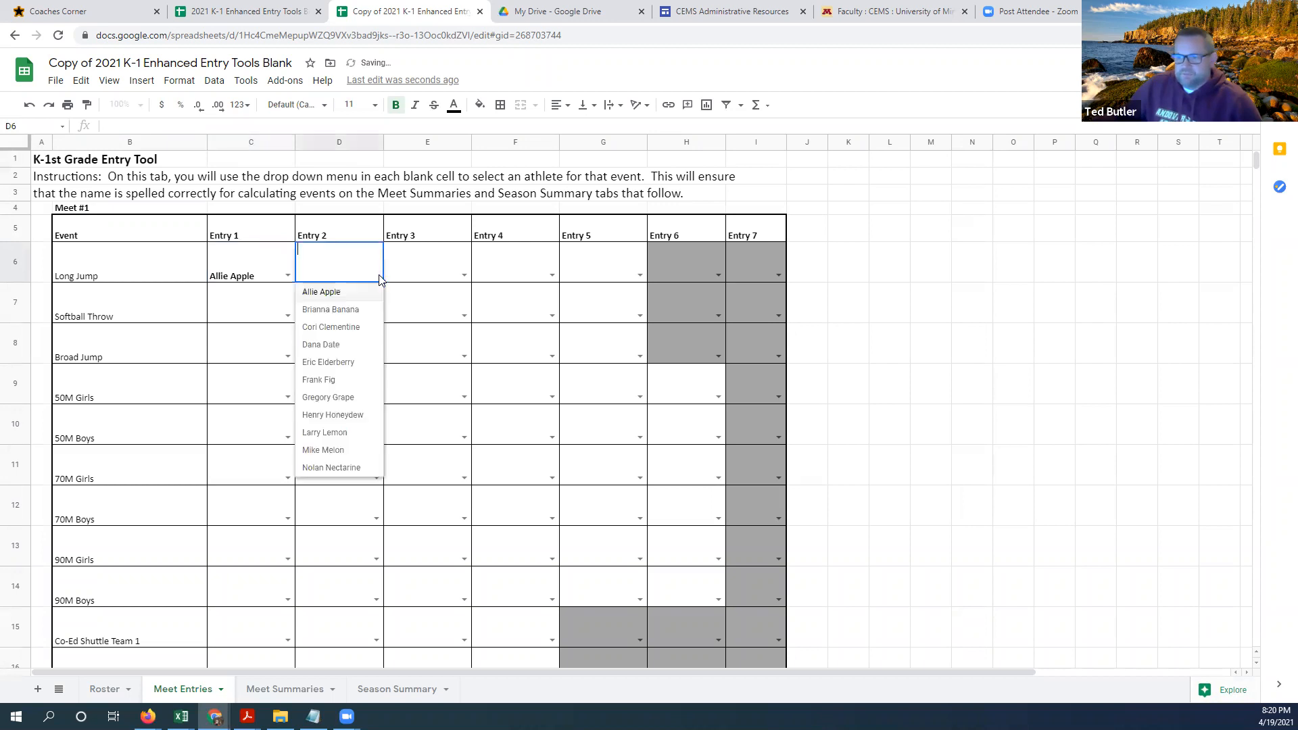
{"action": "left_click", "coordinate": [352, 310]}
Assign the third and fourth roster athletes to Entry 3 and Entry 4 of the Meet #1 Long Jump
{"action": "left_click", "coordinate": [433, 271]}
{"action": "left_click", "coordinate": [464, 275]}
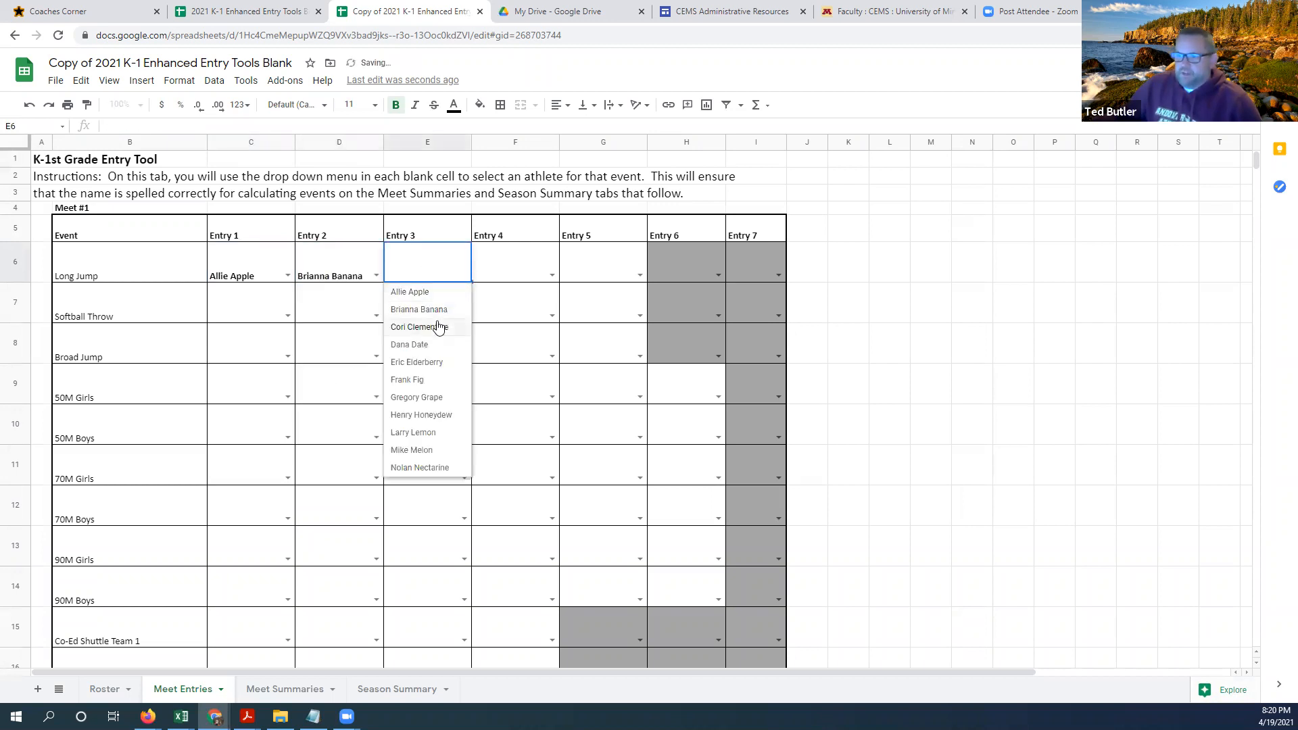
{"action": "left_click", "coordinate": [440, 324]}
{"action": "left_click", "coordinate": [517, 281]}
{"action": "left_click", "coordinate": [552, 275]}
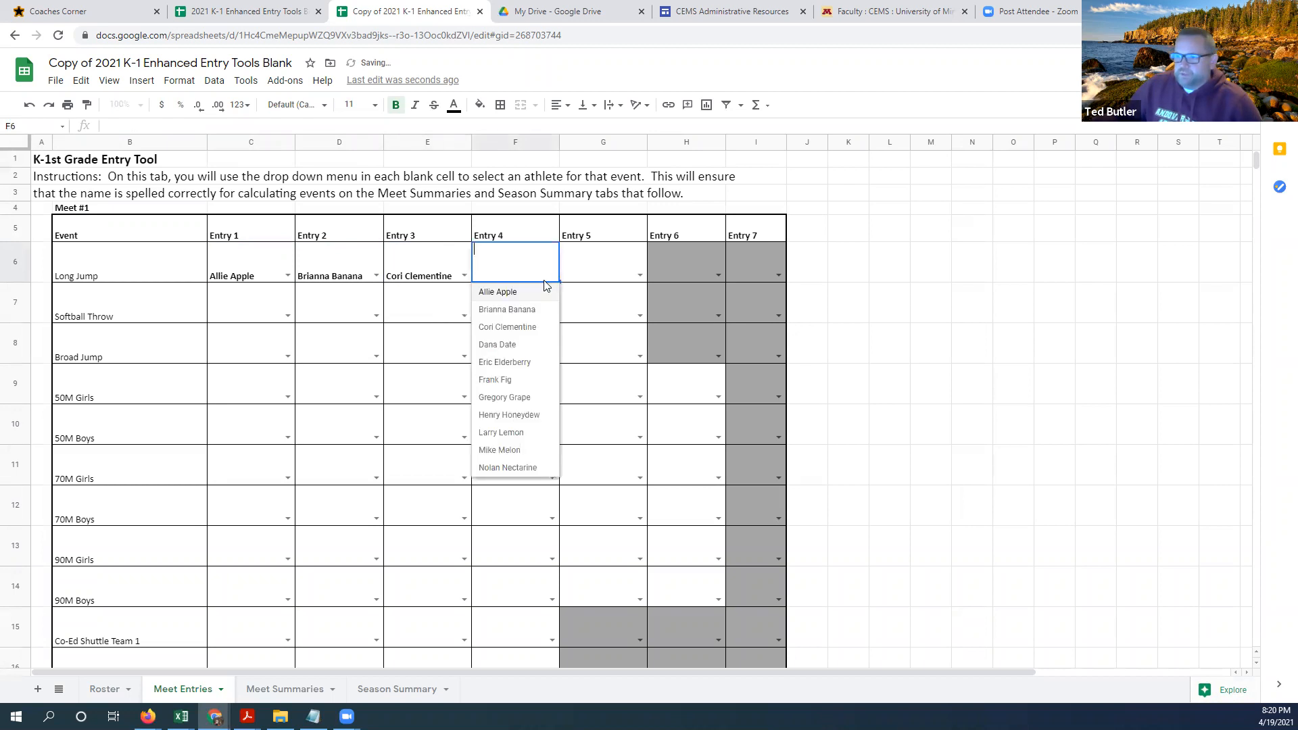
{"action": "left_click", "coordinate": [524, 345]}
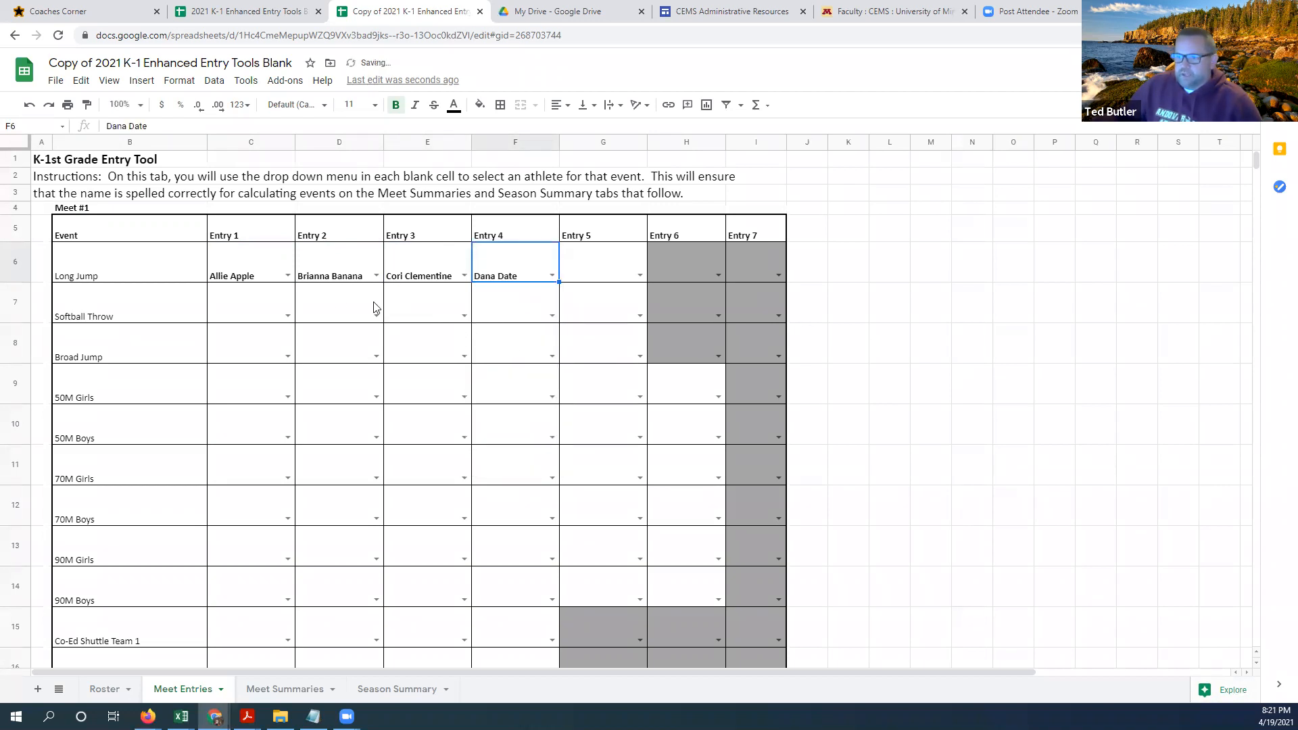
Assign the fifth through eighth roster athletes, in order, to Entry 1 through Entry 4 of the Meet #1 Softball Throw
{"action": "left_click", "coordinate": [287, 316]}
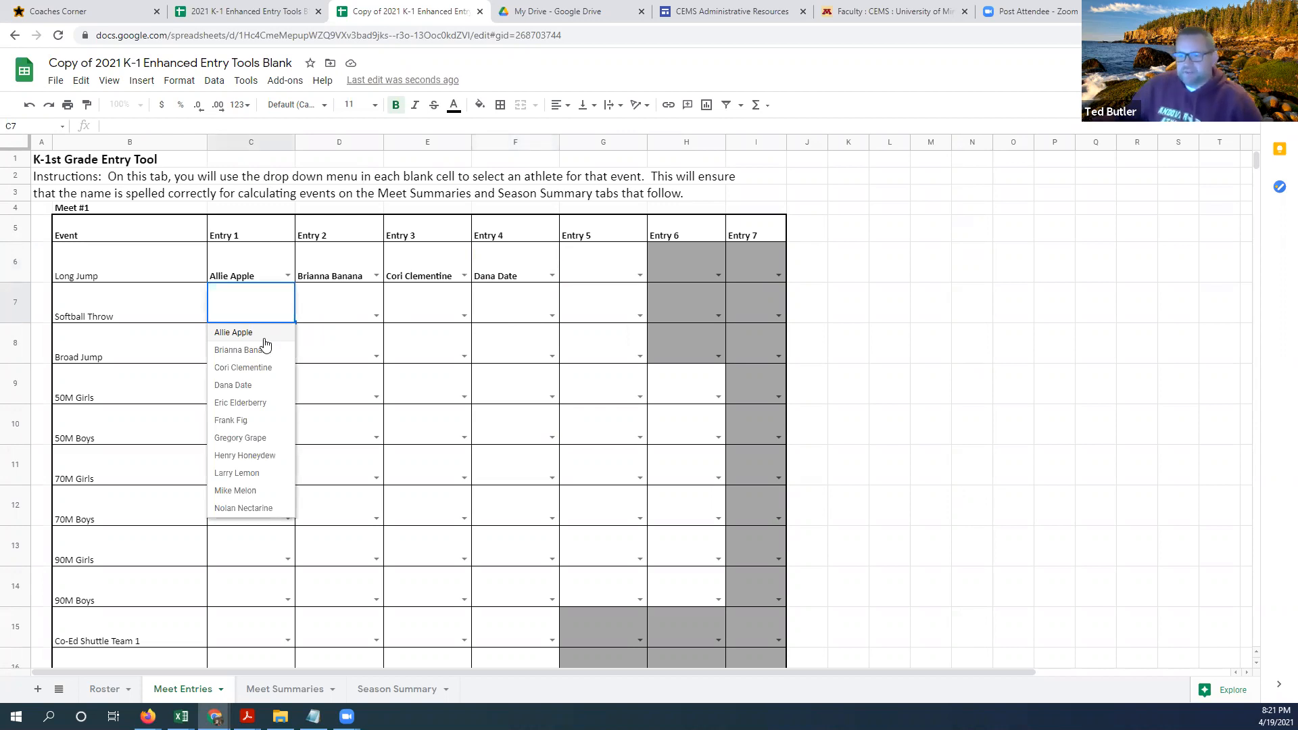
{"action": "left_click", "coordinate": [243, 402]}
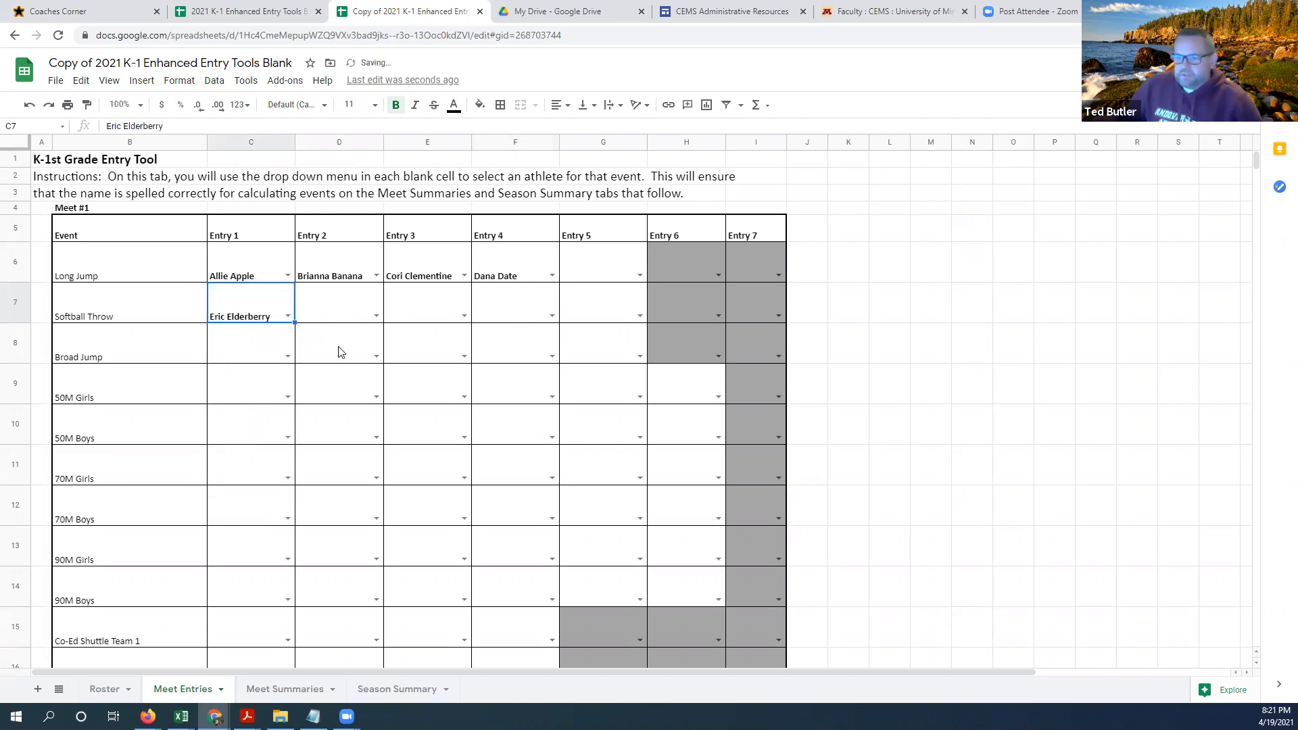
{"action": "left_click", "coordinate": [377, 316]}
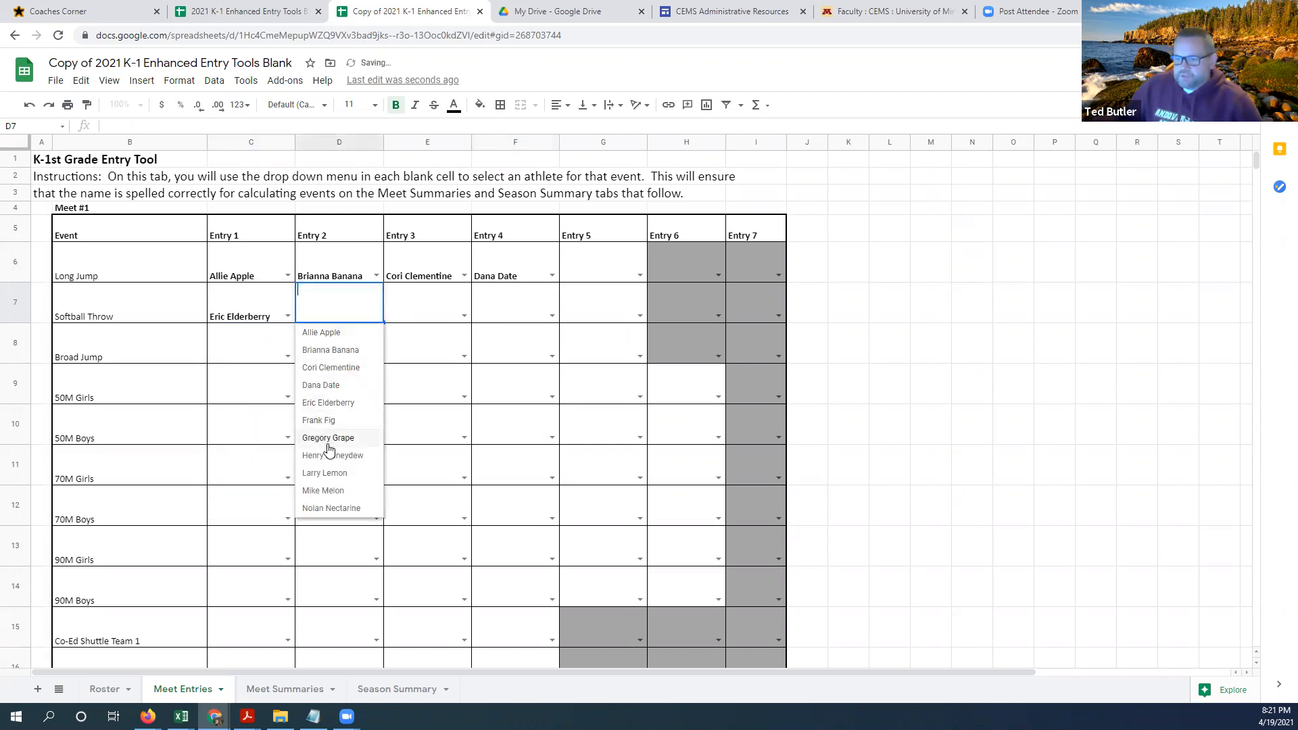
{"action": "left_click", "coordinate": [464, 315]}
{"action": "left_click", "coordinate": [413, 439]}
{"action": "left_click", "coordinate": [552, 315]}
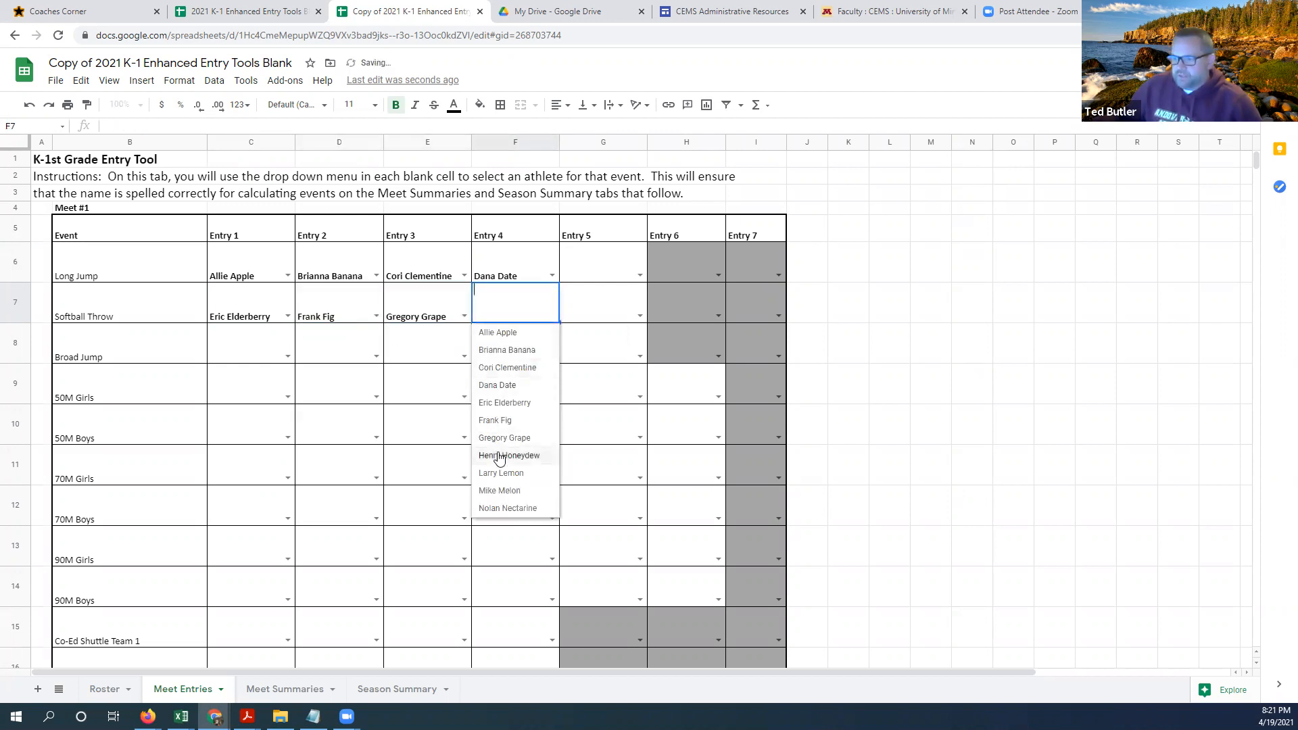
{"action": "left_click", "coordinate": [498, 456]}
Assign the ninth, tenth and eleventh roster athletes to Entry 1, Entry 2 and Entry 3 of the Meet #1 Broad Jump
{"action": "left_click", "coordinate": [263, 352]}
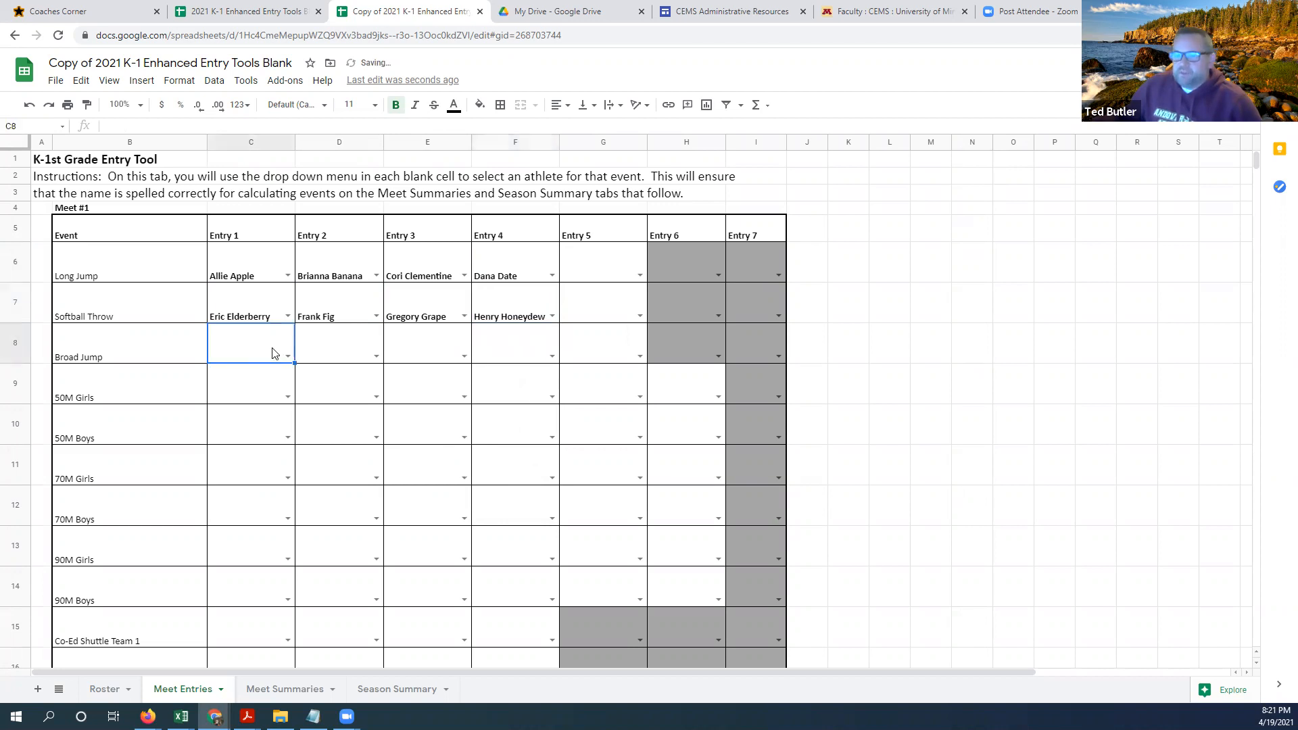
{"action": "left_click", "coordinate": [286, 357]}
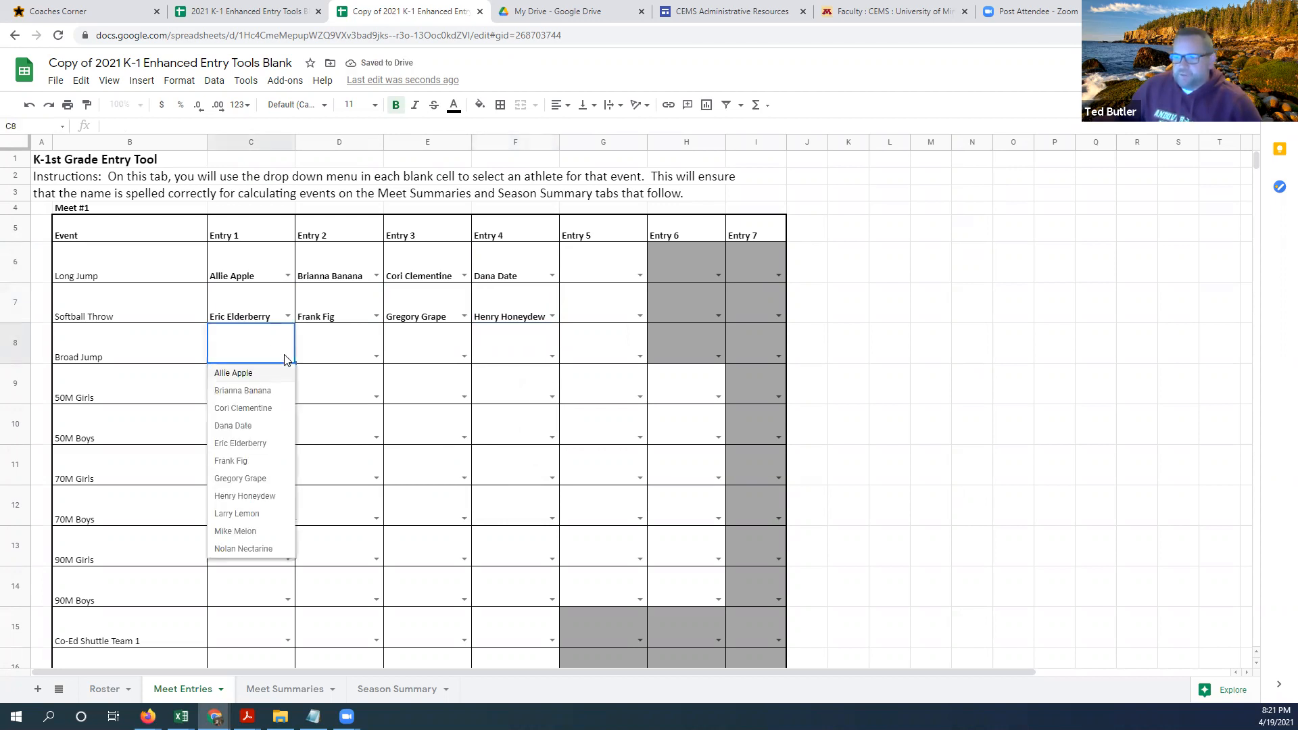
{"action": "left_click", "coordinate": [241, 515]}
{"action": "left_click", "coordinate": [363, 354]}
{"action": "left_click", "coordinate": [376, 356]}
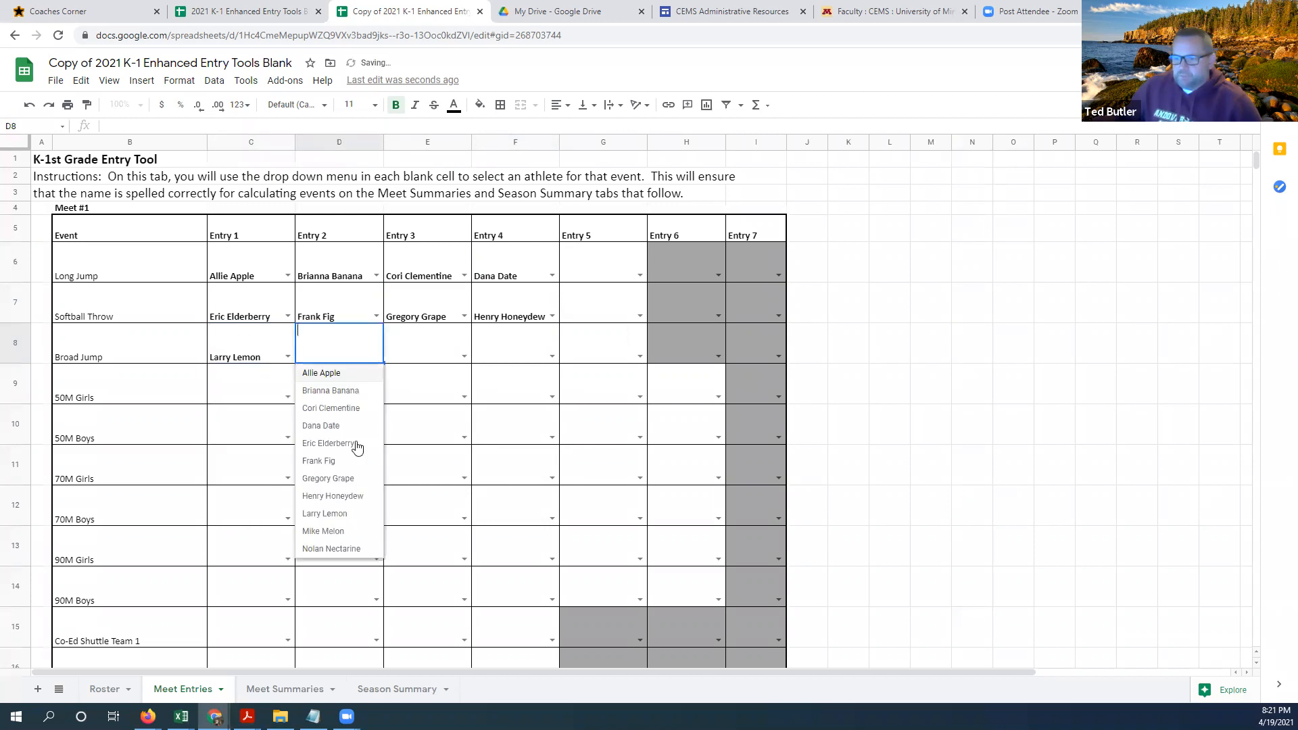
{"action": "left_click", "coordinate": [336, 531]}
{"action": "left_click", "coordinate": [431, 361]}
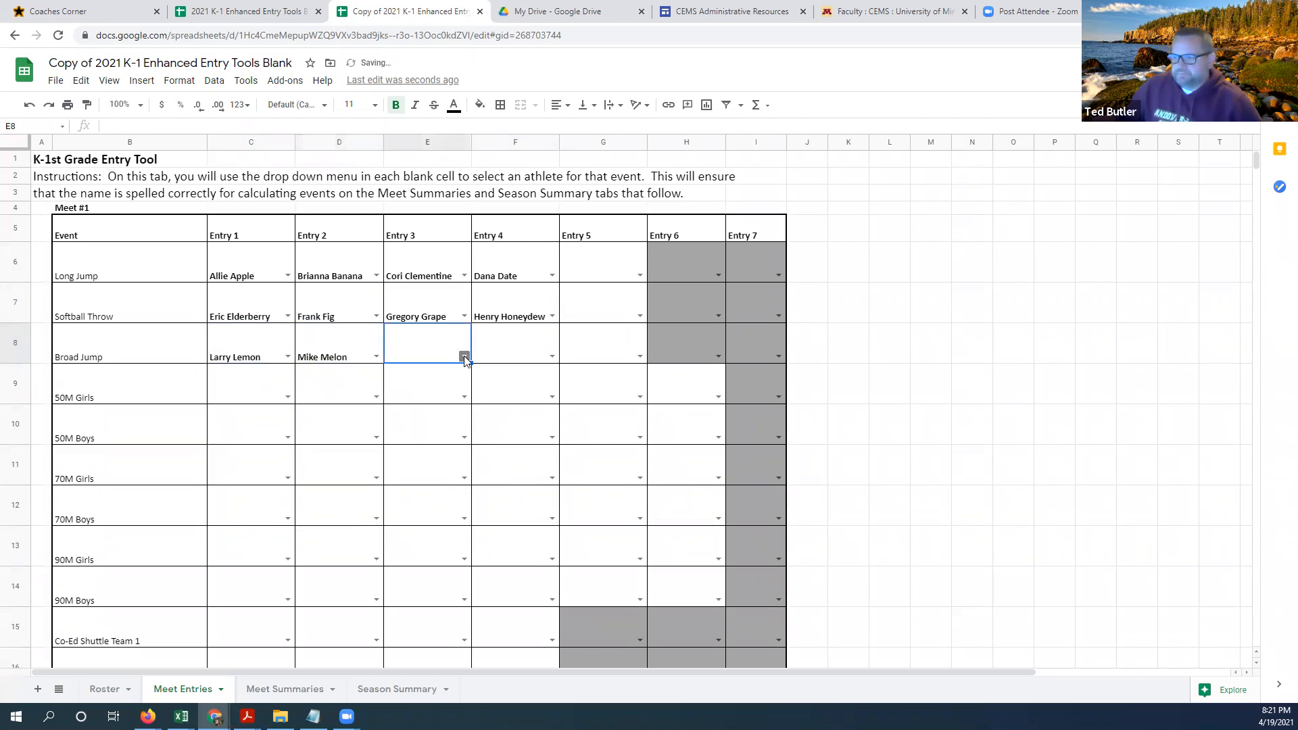
{"action": "left_click", "coordinate": [464, 356]}
{"action": "left_click", "coordinate": [424, 556]}
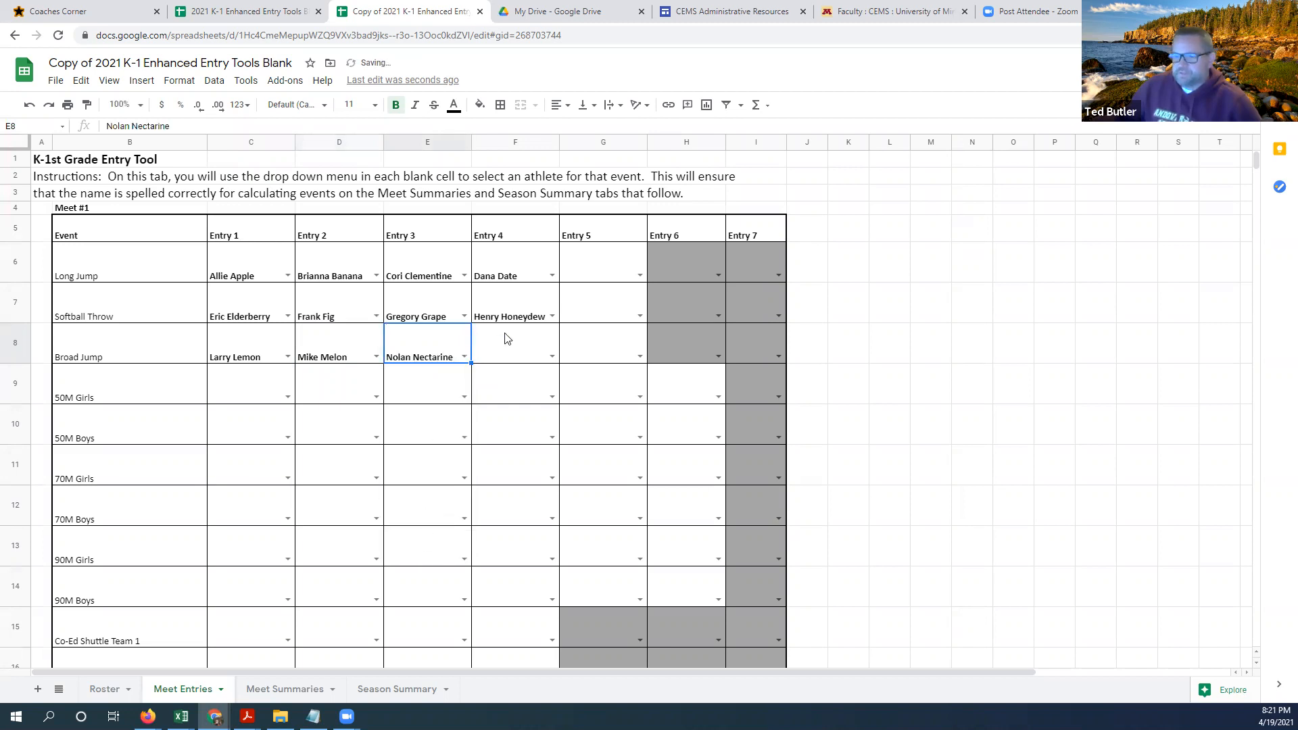
Examine the open Entry 4 and Entry 5 cells and the athlete choices in the greyed-out Long Jump Entry 6 cell of Meet #1
{"action": "left_click_drag", "start_coordinate": [597, 245], "coordinate": [607, 314]}
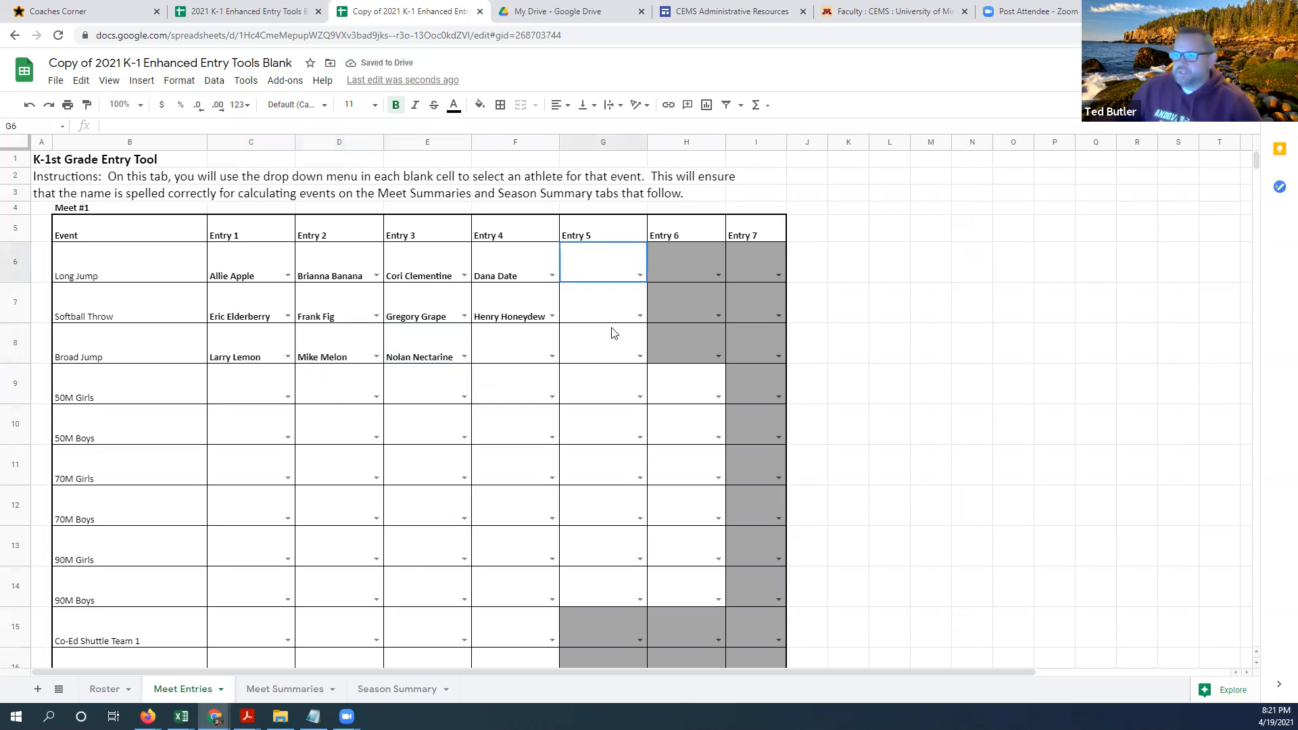
{"action": "left_click_drag", "start_coordinate": [530, 354], "coordinate": [603, 274]}
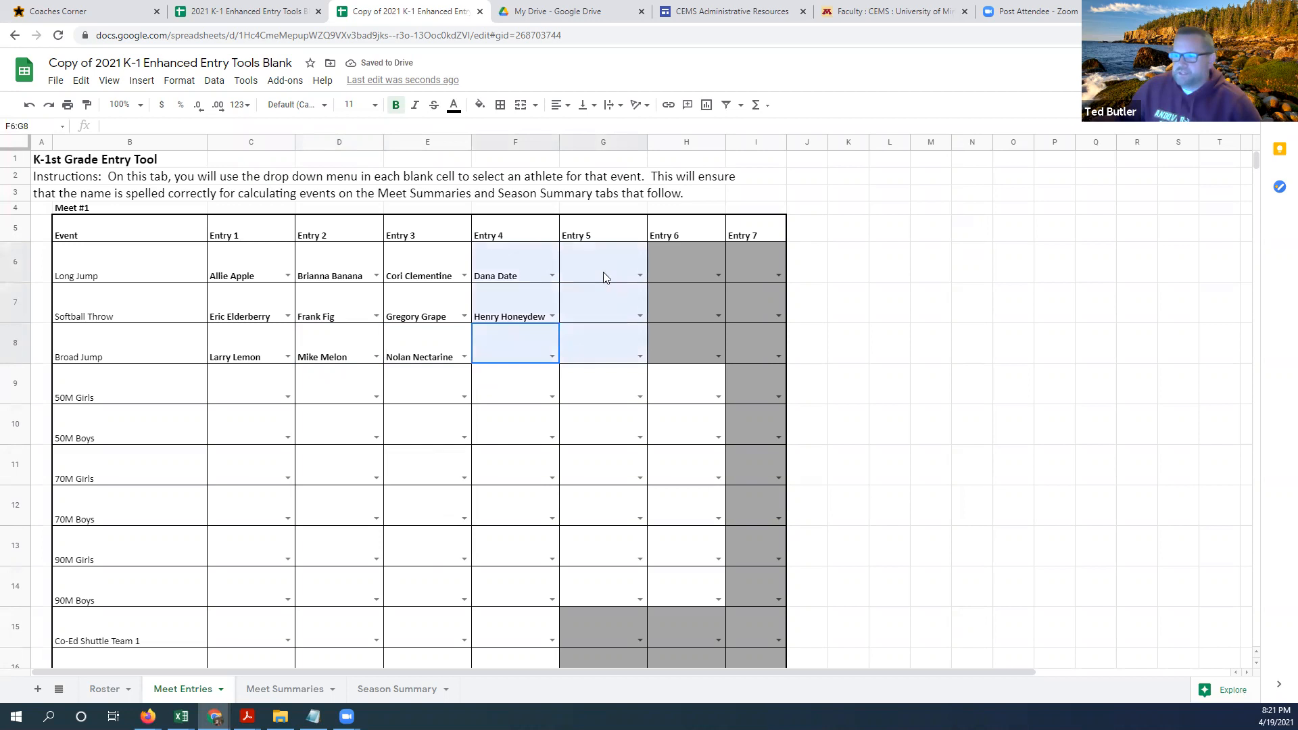
{"action": "left_click", "coordinate": [608, 269]}
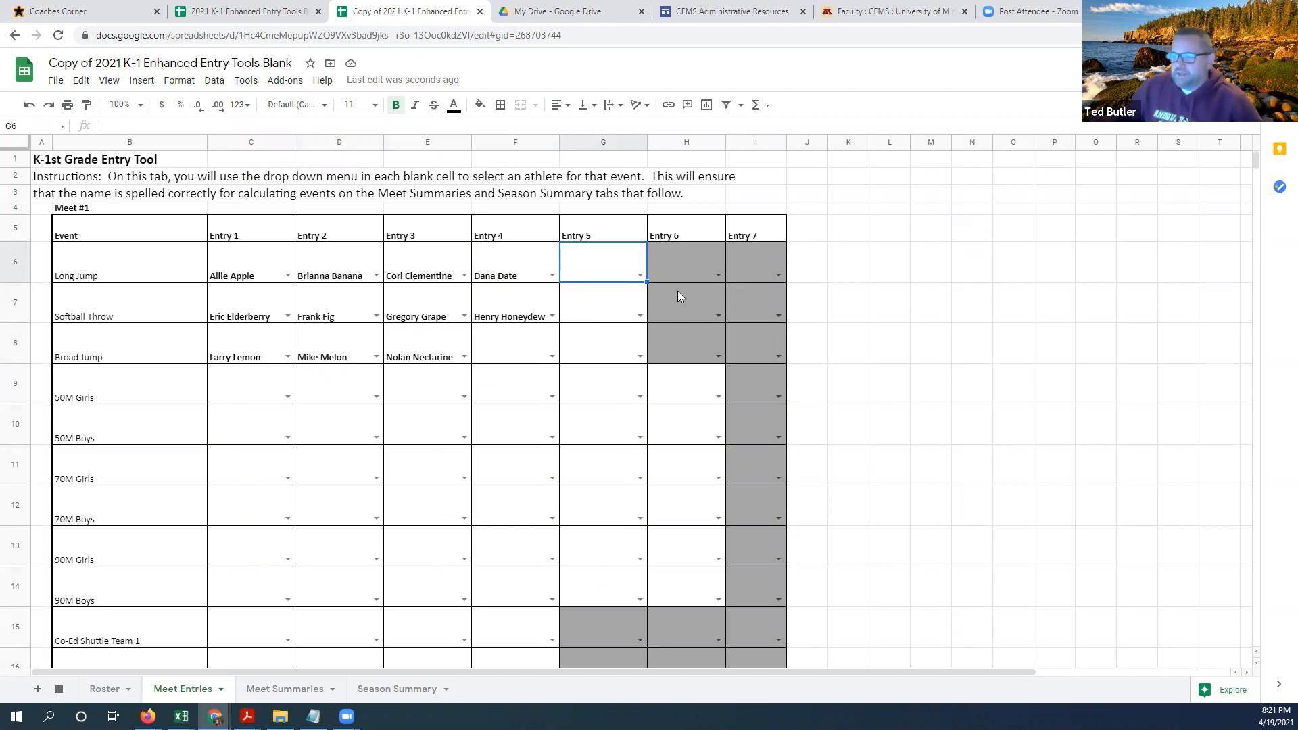
{"action": "left_click", "coordinate": [701, 266]}
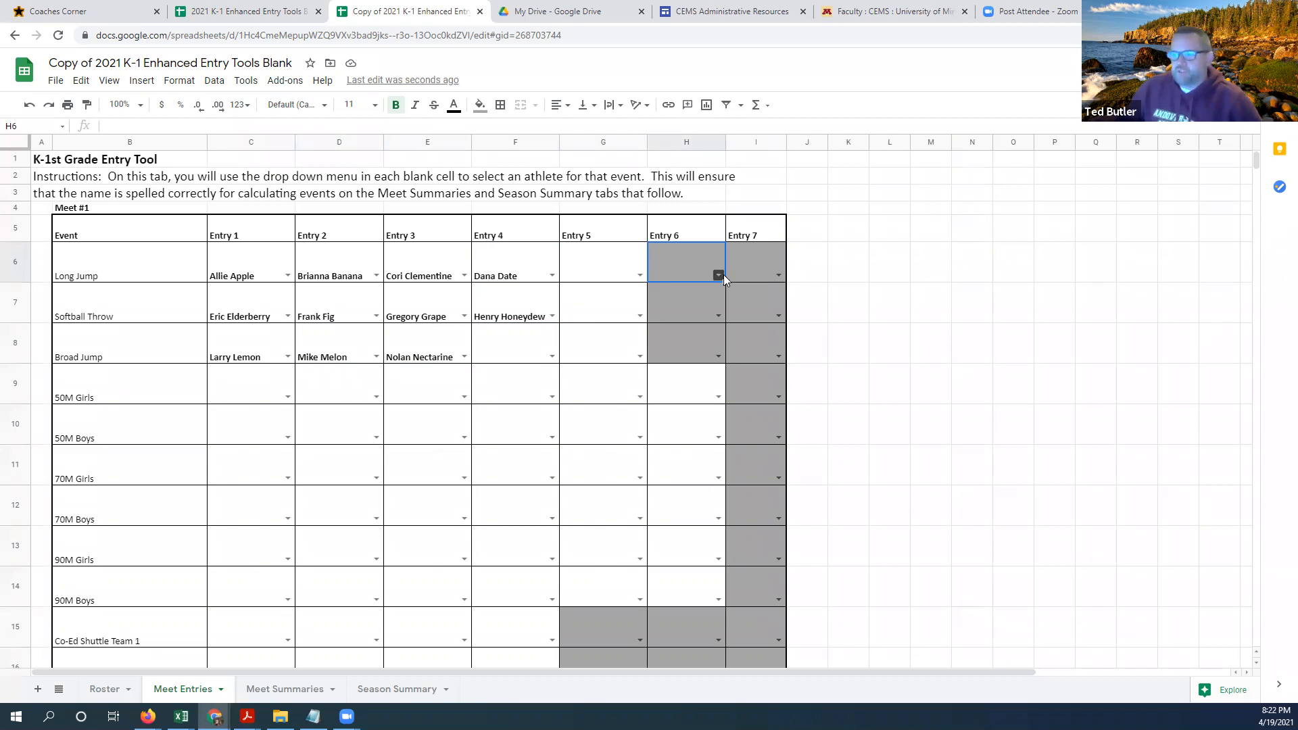
{"action": "left_click", "coordinate": [721, 277]}
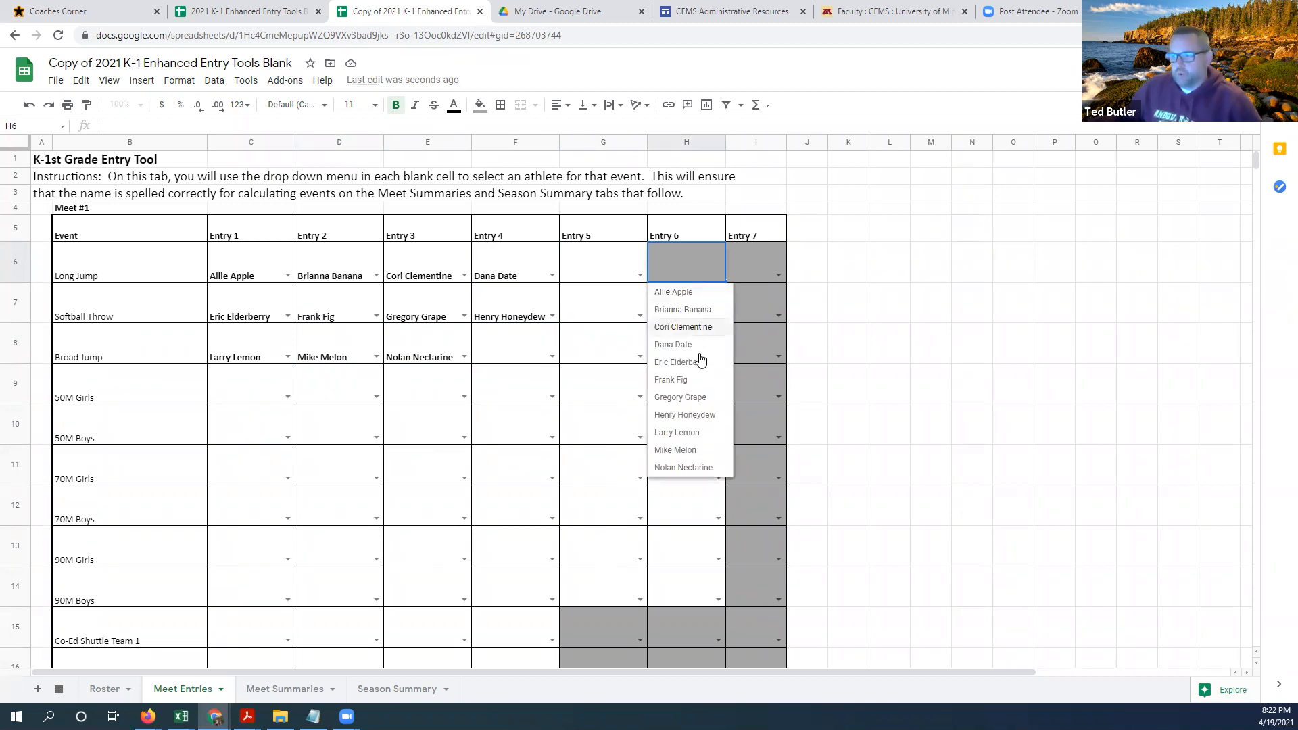
{"action": "left_click", "coordinate": [679, 266]}
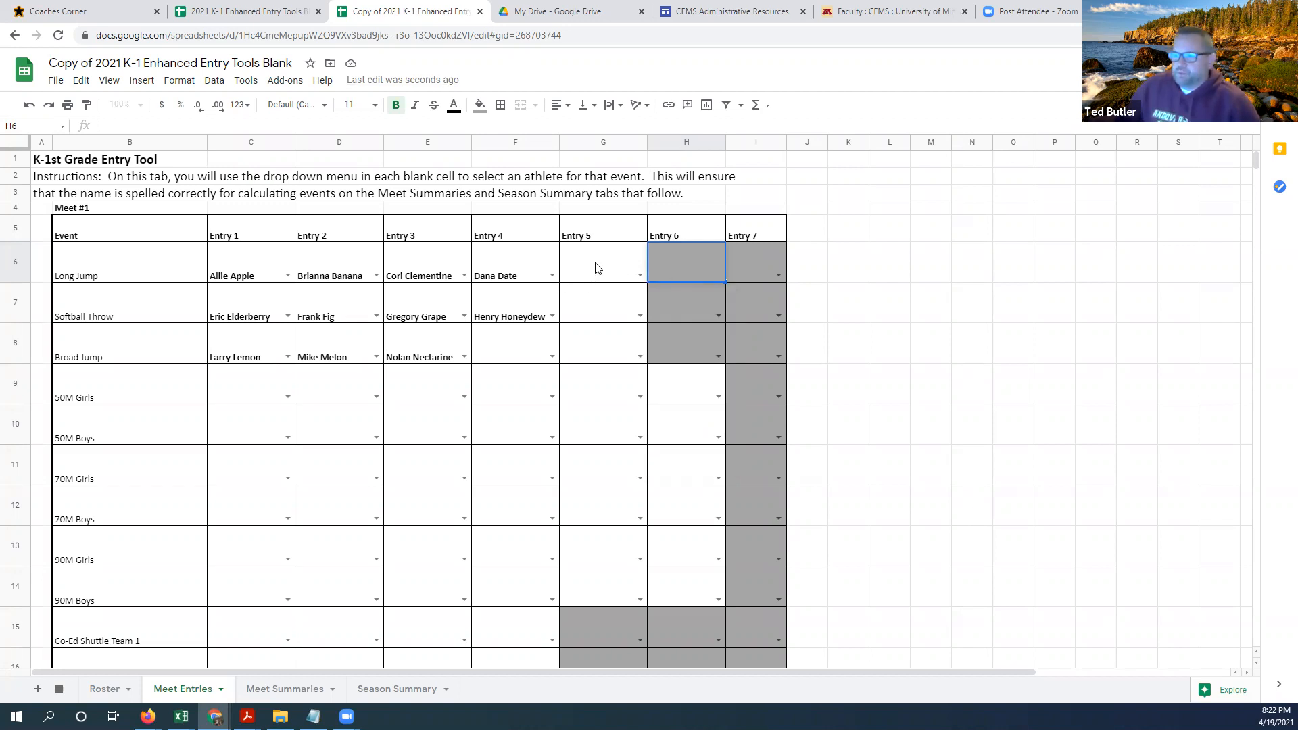
{"action": "left_click_drag", "start_coordinate": [596, 268], "coordinate": [605, 592]}
{"action": "left_click", "coordinate": [487, 336]}
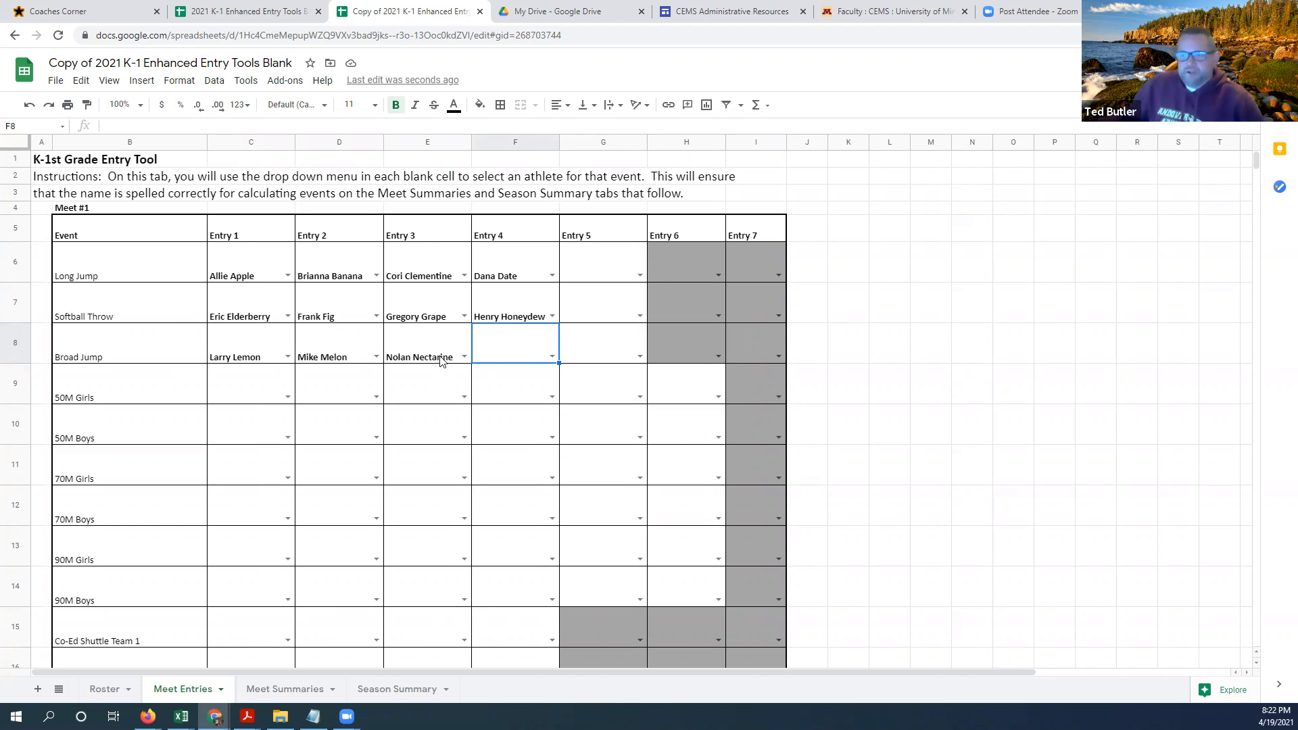
Assign the first and sixth roster athletes to Entry 1 and Entry 2 of Co-Ed Shuttle Team 1 for Meet #1
{"action": "scroll", "coordinate": [439, 357], "scroll_direction": "down", "scroll_amount": 2}
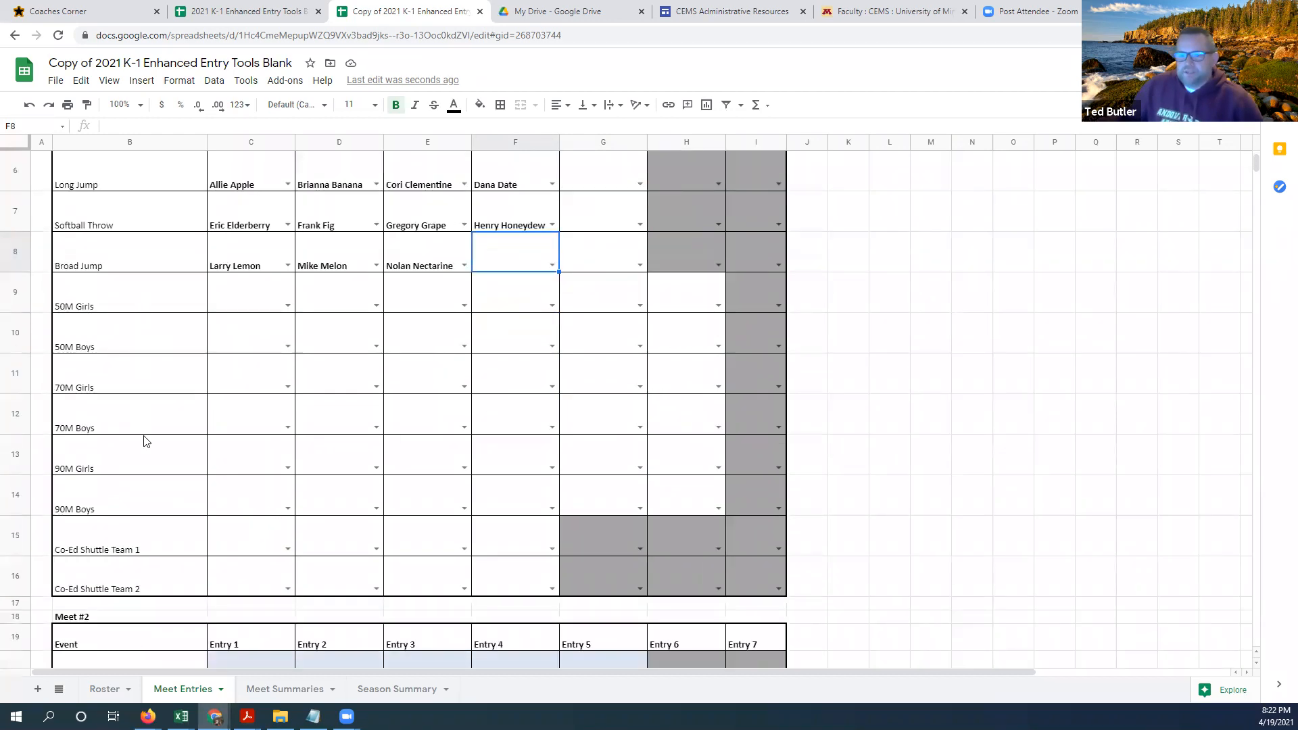
{"action": "left_click", "coordinate": [255, 535]}
{"action": "scroll", "coordinate": [271, 440], "scroll_direction": "down", "scroll_amount": 1}
{"action": "scroll", "coordinate": [281, 427], "scroll_direction": "up", "scroll_amount": 1}
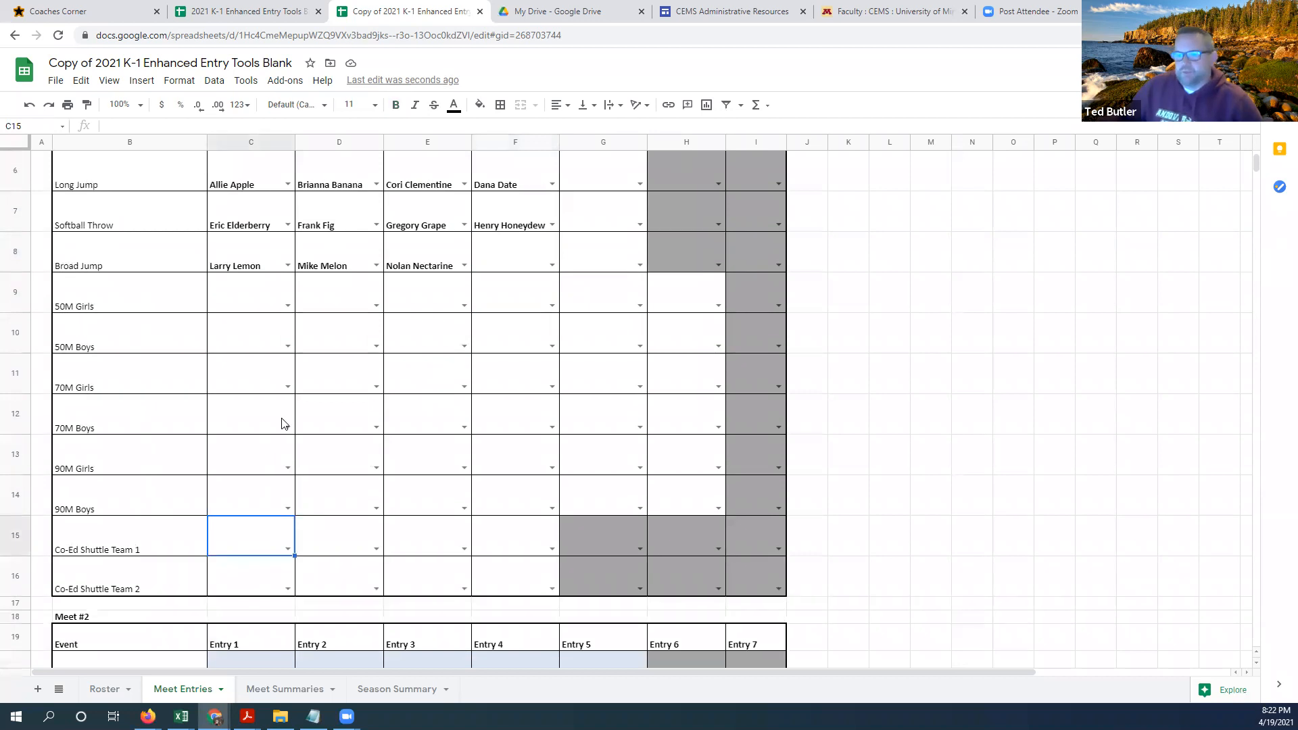
{"action": "left_click", "coordinate": [288, 549]}
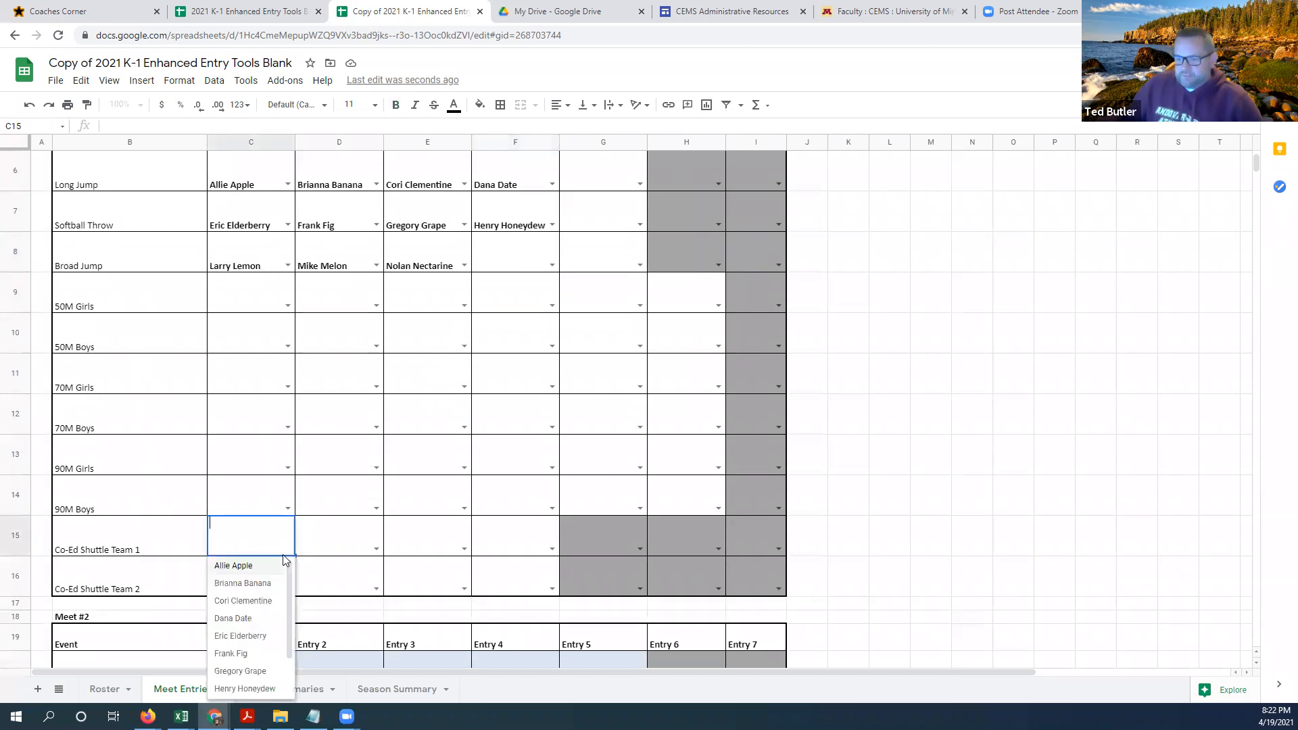
{"action": "left_click", "coordinate": [237, 567]}
{"action": "left_click", "coordinate": [354, 544]}
{"action": "left_click", "coordinate": [376, 550]}
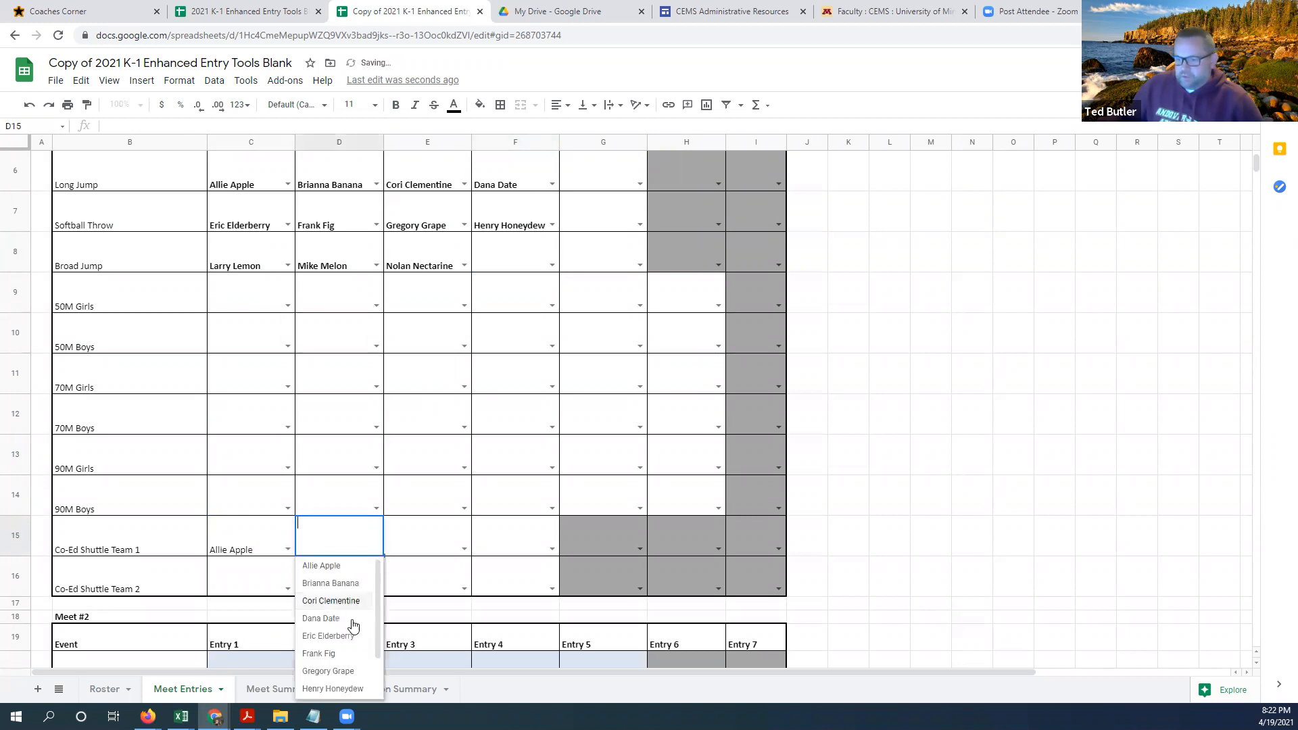
{"action": "left_click", "coordinate": [329, 653]}
Assign the second and fifth roster athletes to Entry 1 and Entry 2 of Co-Ed Shuttle Team 2 for Meet #1
{"action": "left_click", "coordinate": [273, 583]}
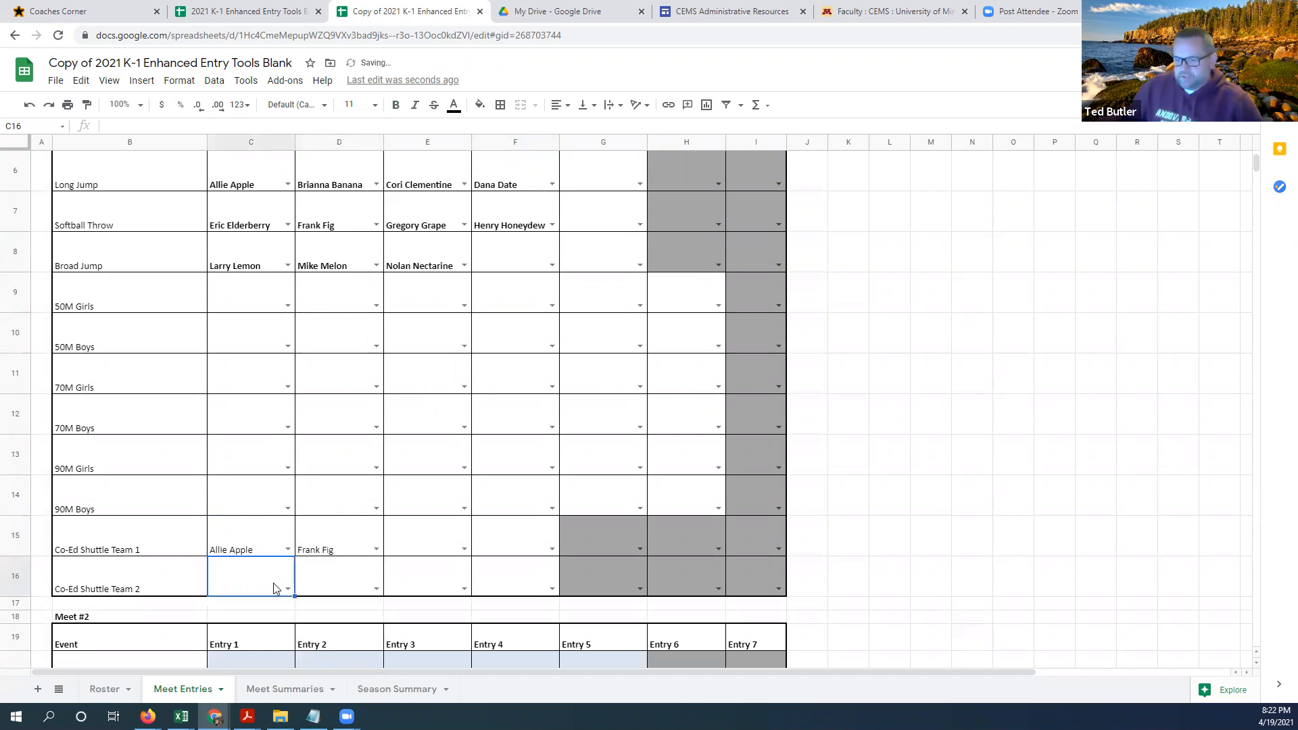
{"action": "left_click", "coordinate": [287, 589]}
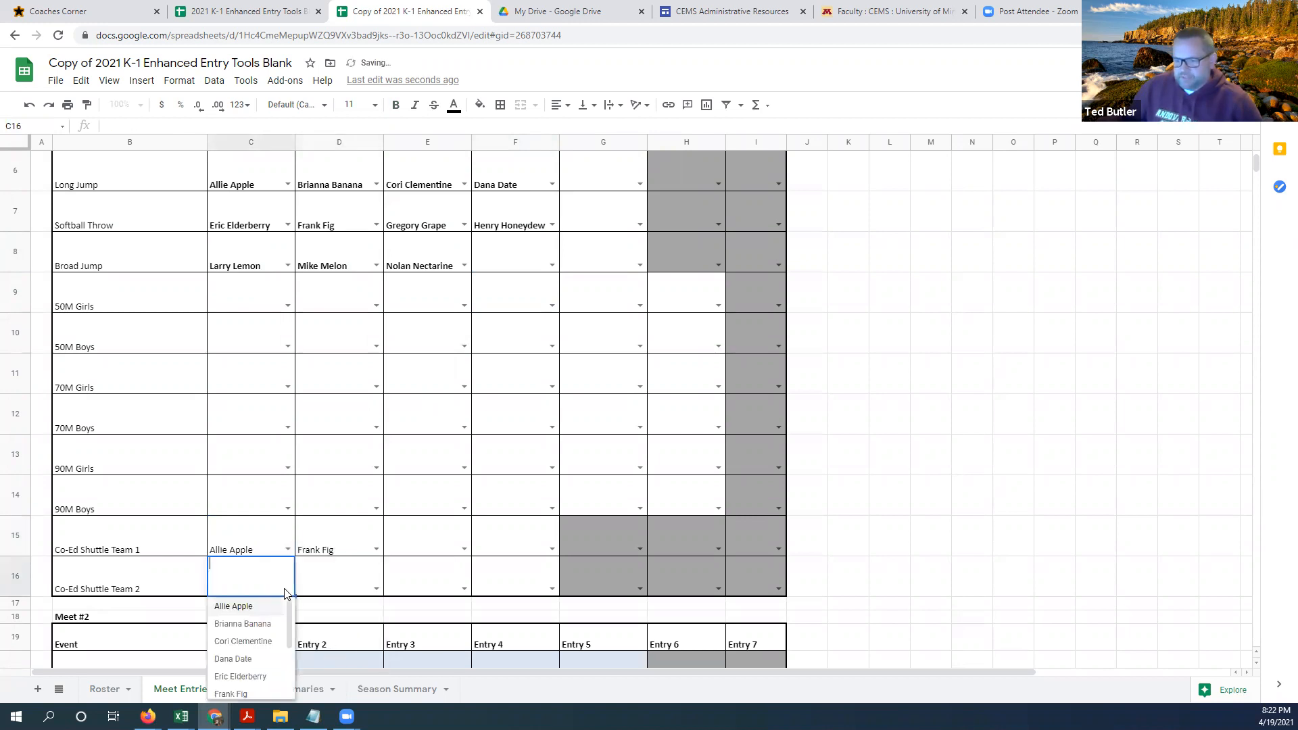
{"action": "left_click", "coordinate": [268, 624]}
{"action": "left_click", "coordinate": [331, 585]}
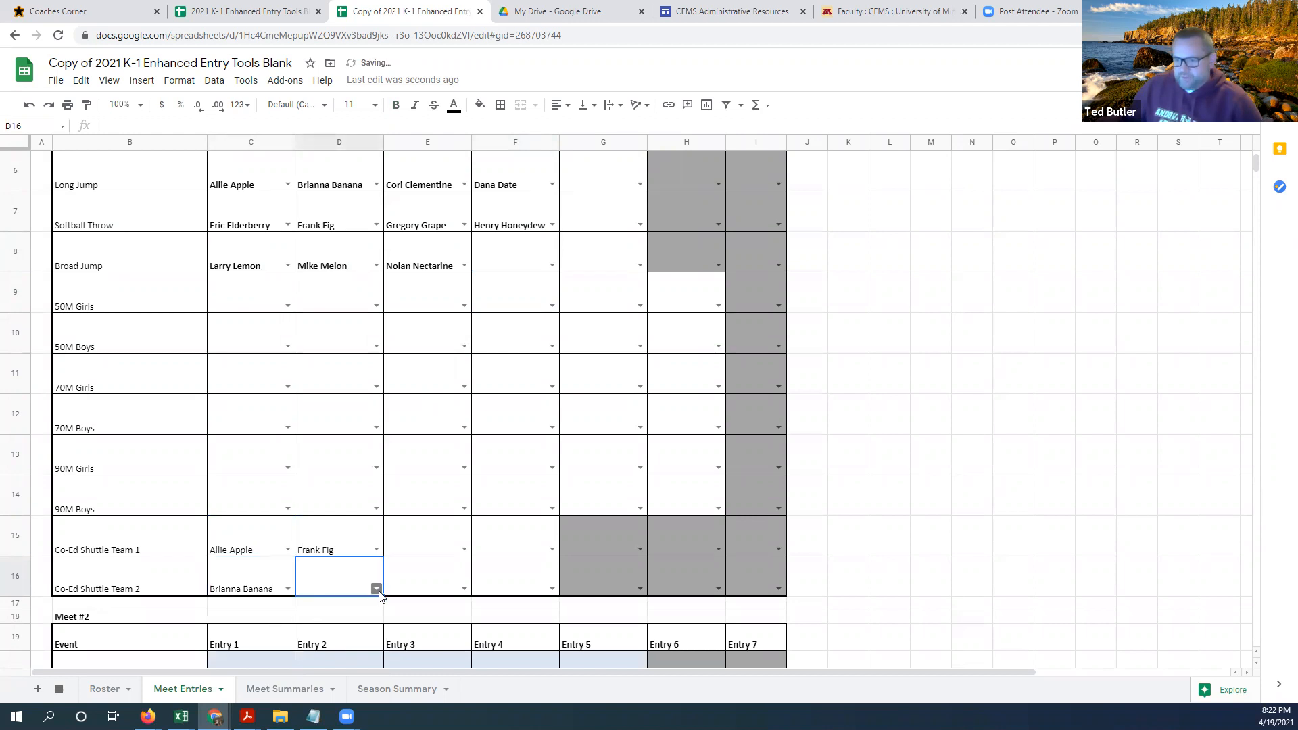
{"action": "left_click", "coordinate": [376, 590]}
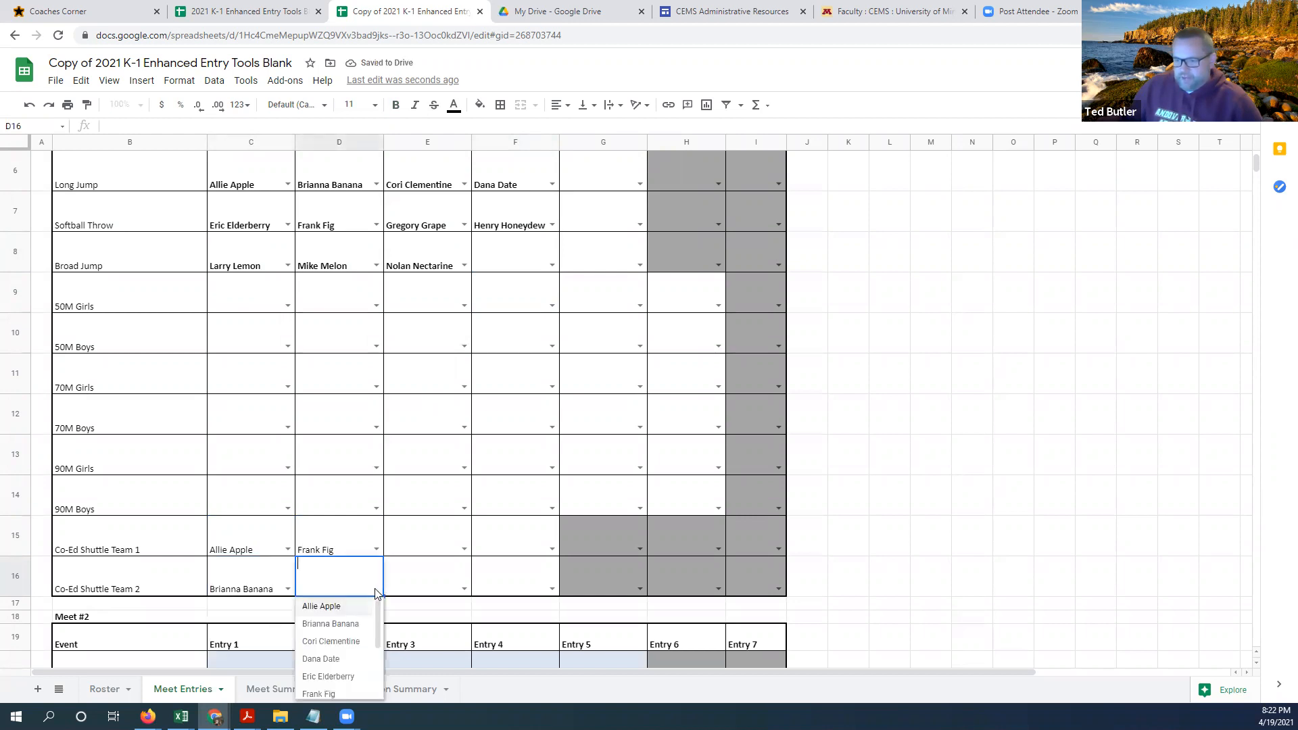
{"action": "left_click", "coordinate": [331, 683]}
Fill Entry 3 and Entry 4 of the Meet #1 Co-Ed Shuttle Team 1 with the third and fourth roster athletes
{"action": "left_click", "coordinate": [426, 545]}
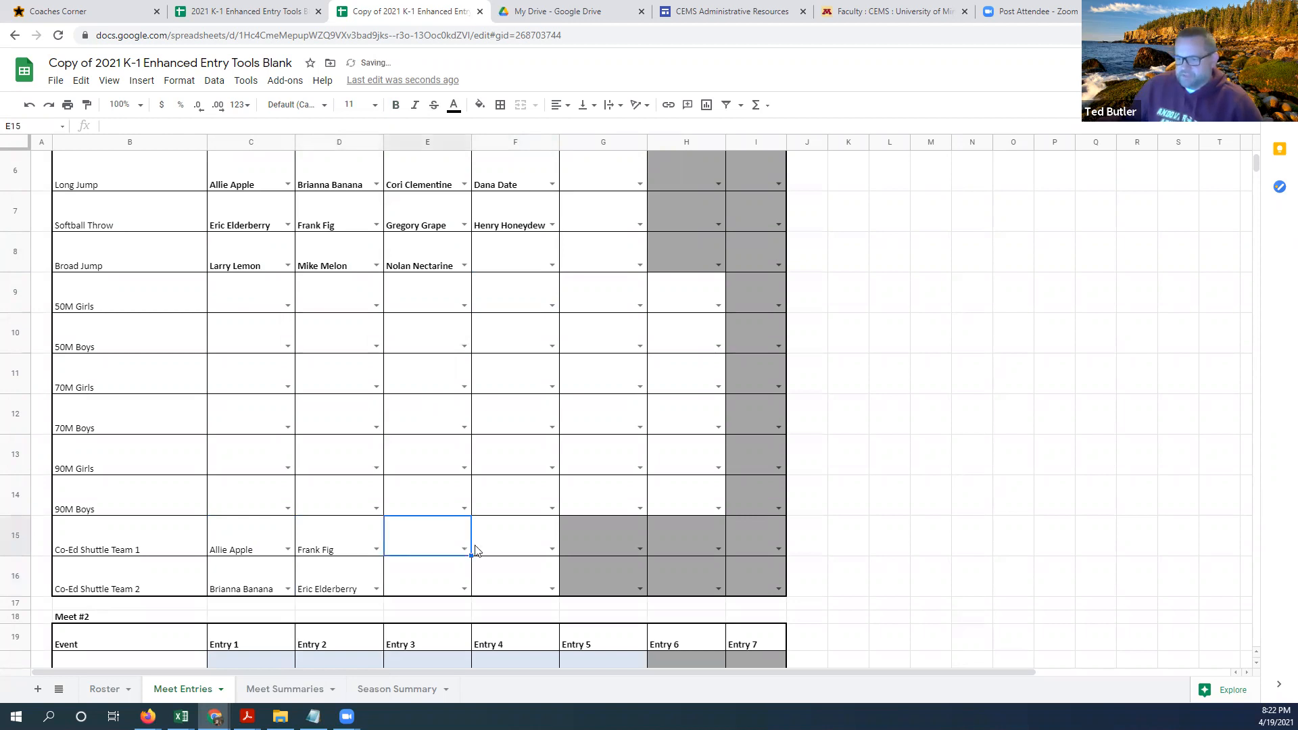
{"action": "left_click", "coordinate": [465, 551]}
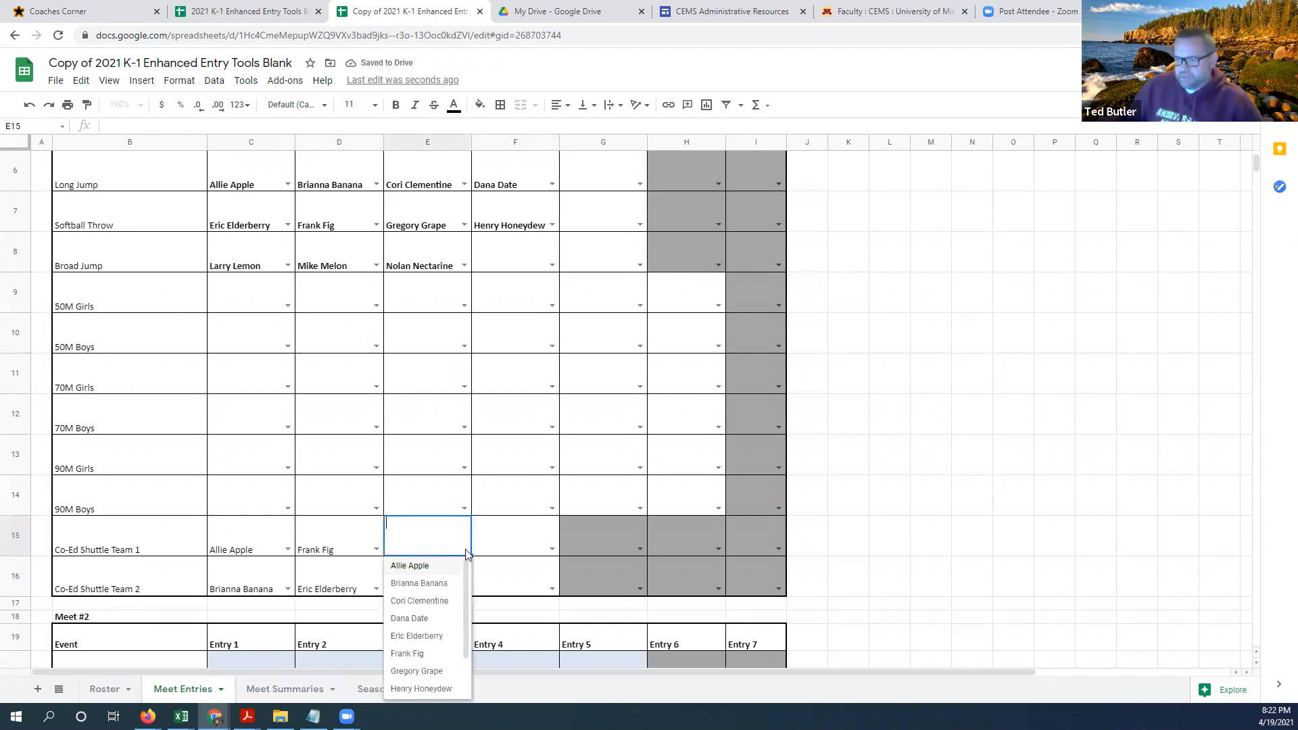
{"action": "left_click", "coordinate": [435, 602]}
{"action": "left_click", "coordinate": [511, 553]}
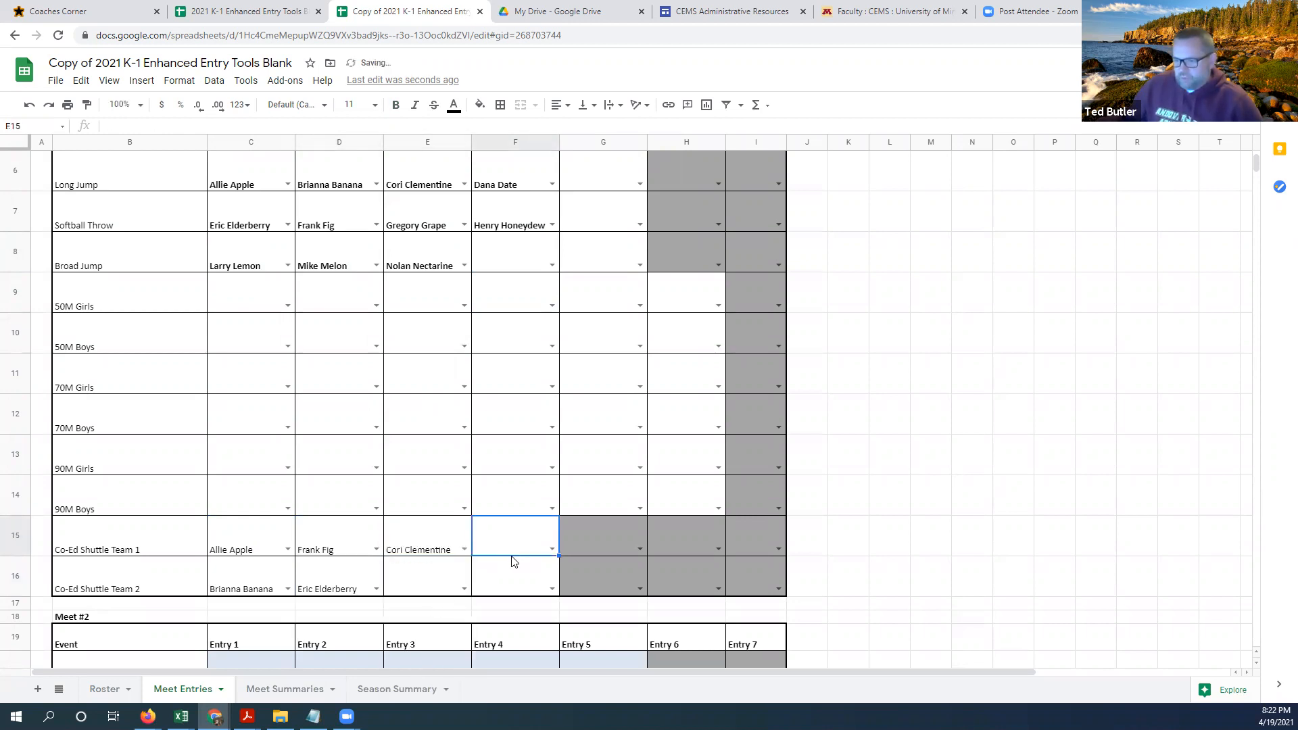
{"action": "left_click", "coordinate": [553, 554]}
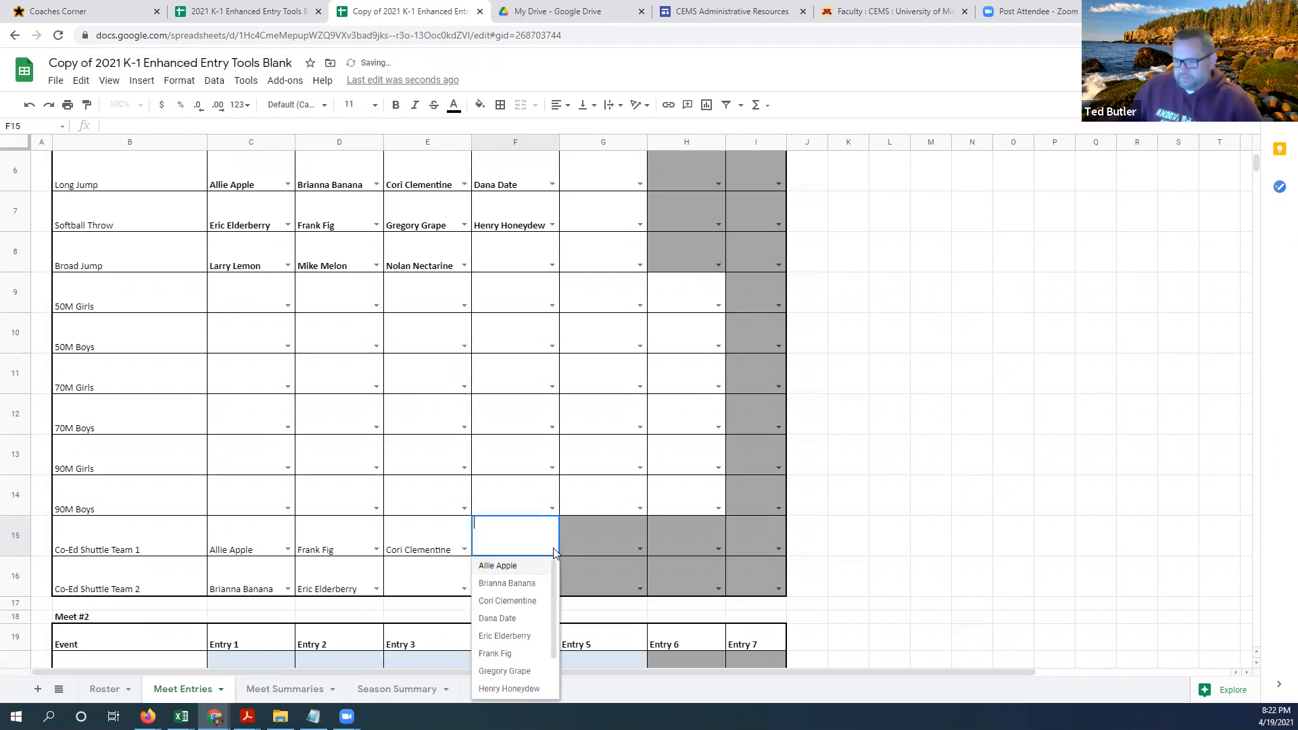
{"action": "left_click", "coordinate": [515, 620]}
Fill Entry 3 and Entry 4 of the Meet #1 Co-Ed Shuttle Team 2 with the seventh and eighth roster athletes
{"action": "left_click", "coordinate": [417, 585]}
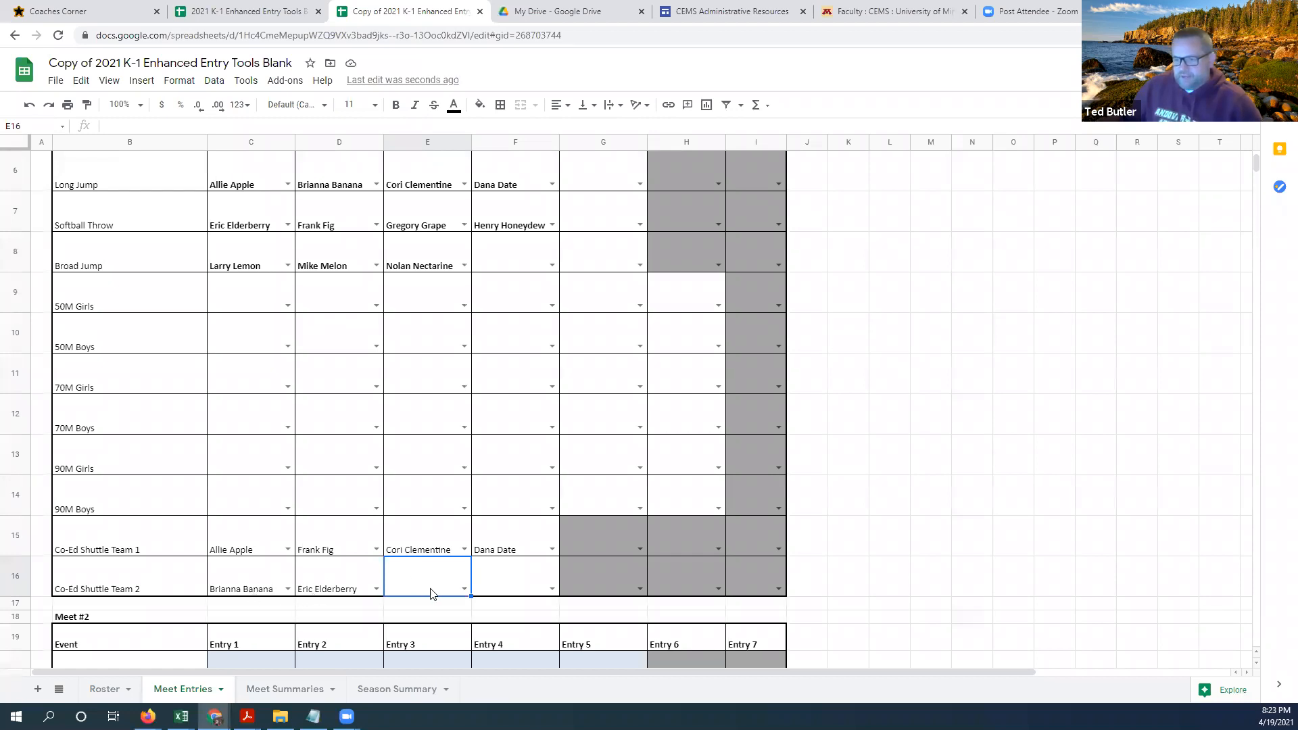
{"action": "left_click", "coordinate": [464, 589]}
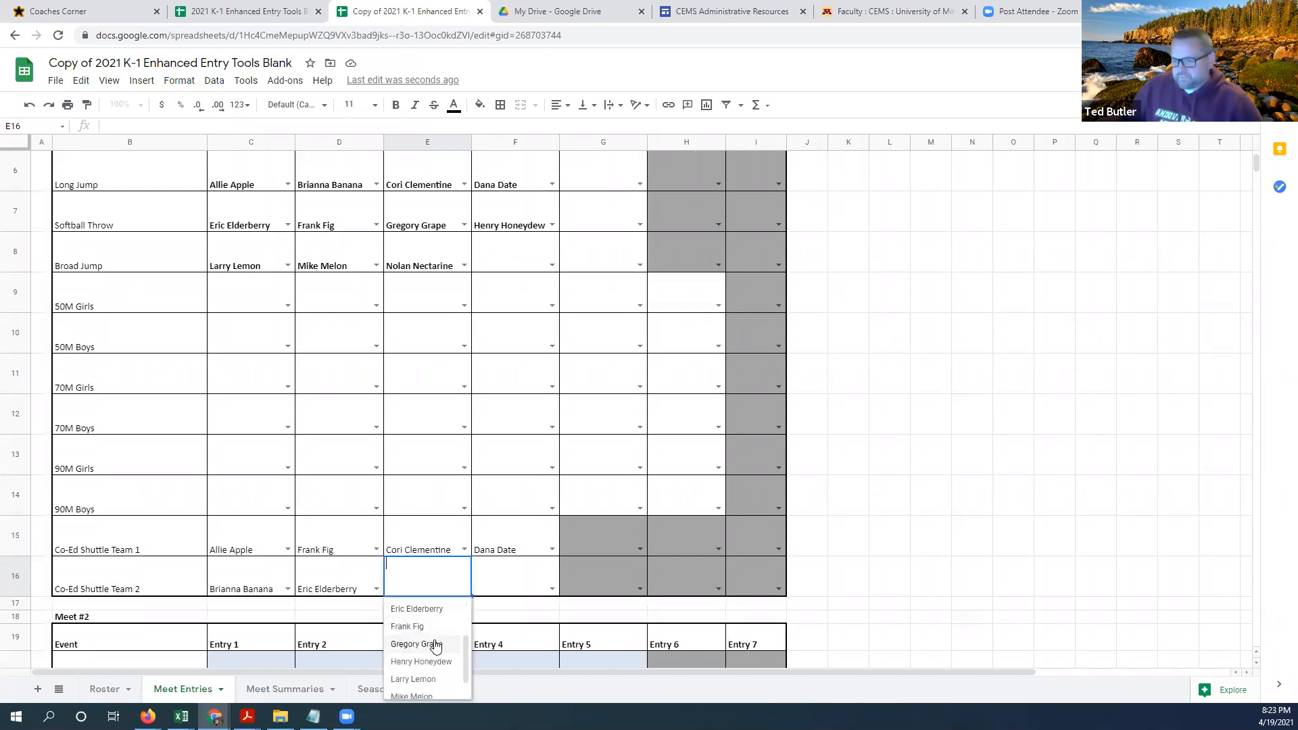
{"action": "left_click", "coordinate": [436, 644]}
{"action": "left_click", "coordinate": [523, 583]}
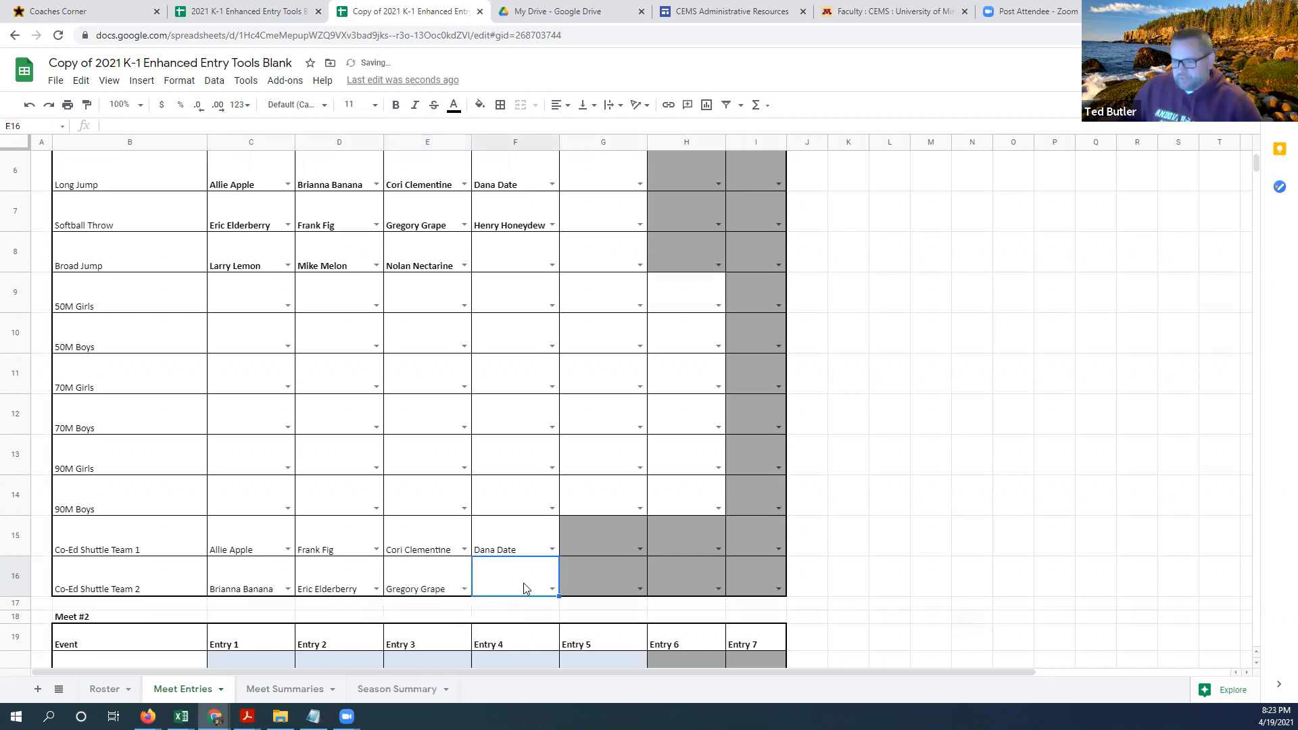
{"action": "left_click", "coordinate": [553, 587]}
{"action": "scroll", "coordinate": [538, 676], "scroll_direction": "down", "scroll_amount": 1}
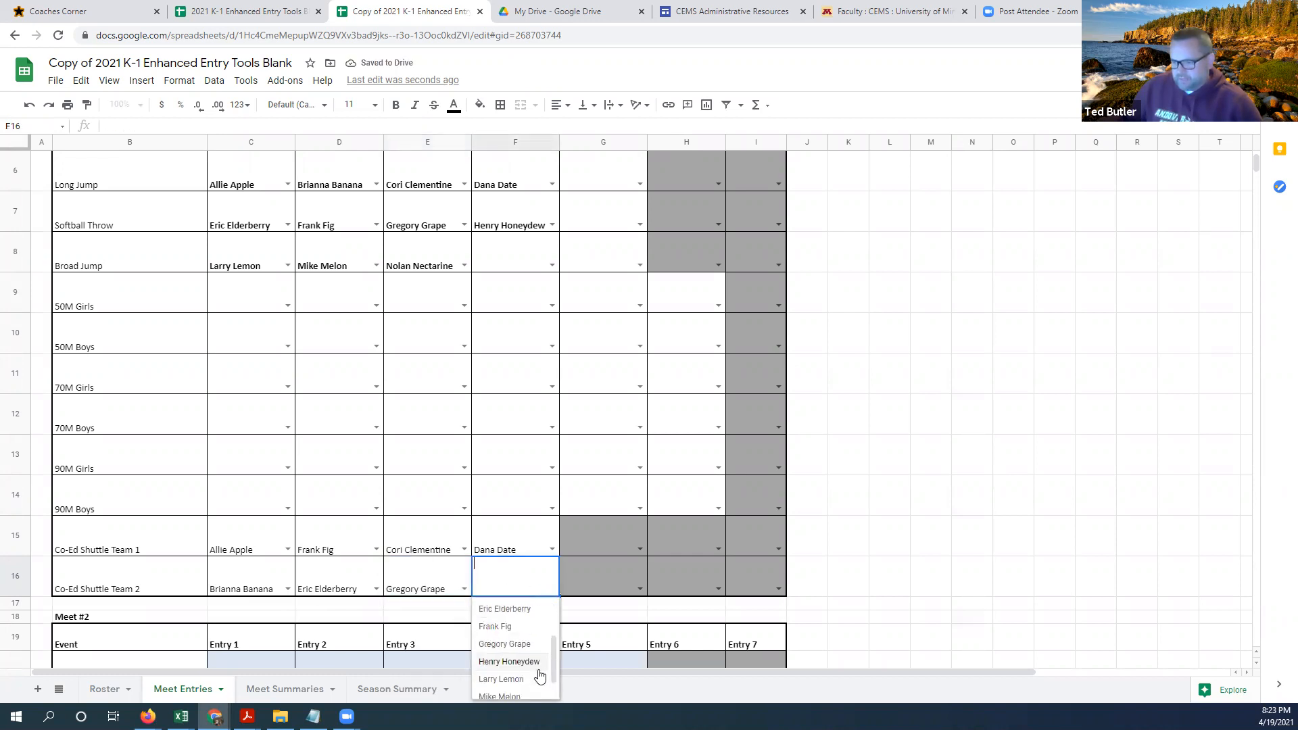
{"action": "left_click", "coordinate": [527, 663]}
Review the Meet #1 entries and open the Meet Summaries sheet to view the event summary by athlete
{"action": "left_click", "coordinate": [415, 469]}
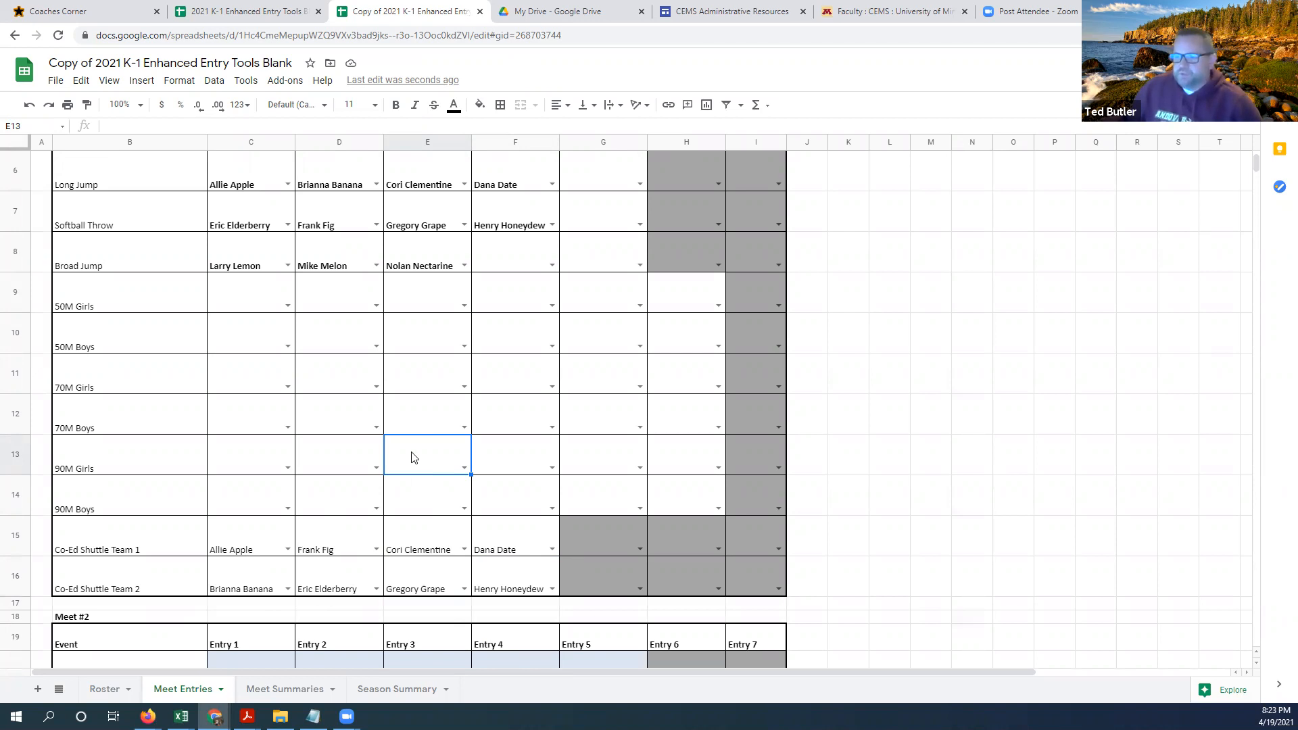
{"action": "scroll", "coordinate": [395, 474], "scroll_direction": "up", "scroll_amount": 3}
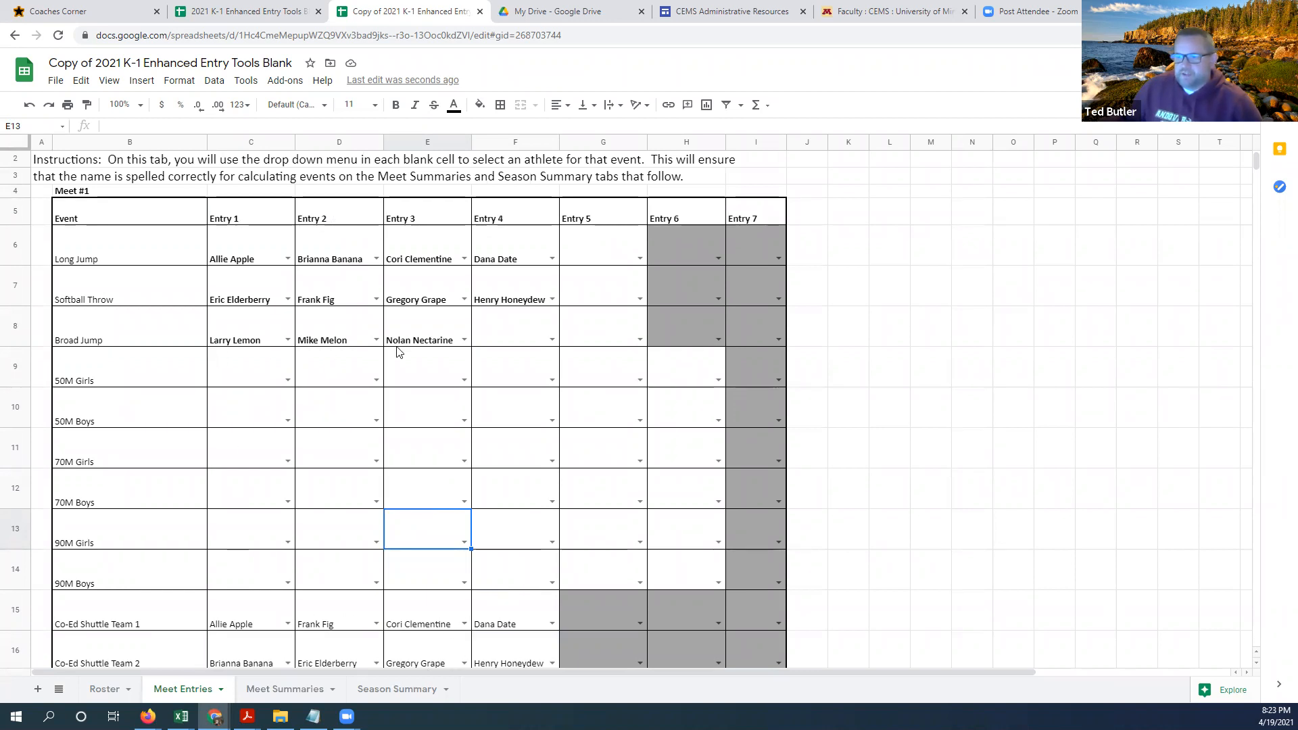
{"action": "left_click", "coordinate": [284, 689]}
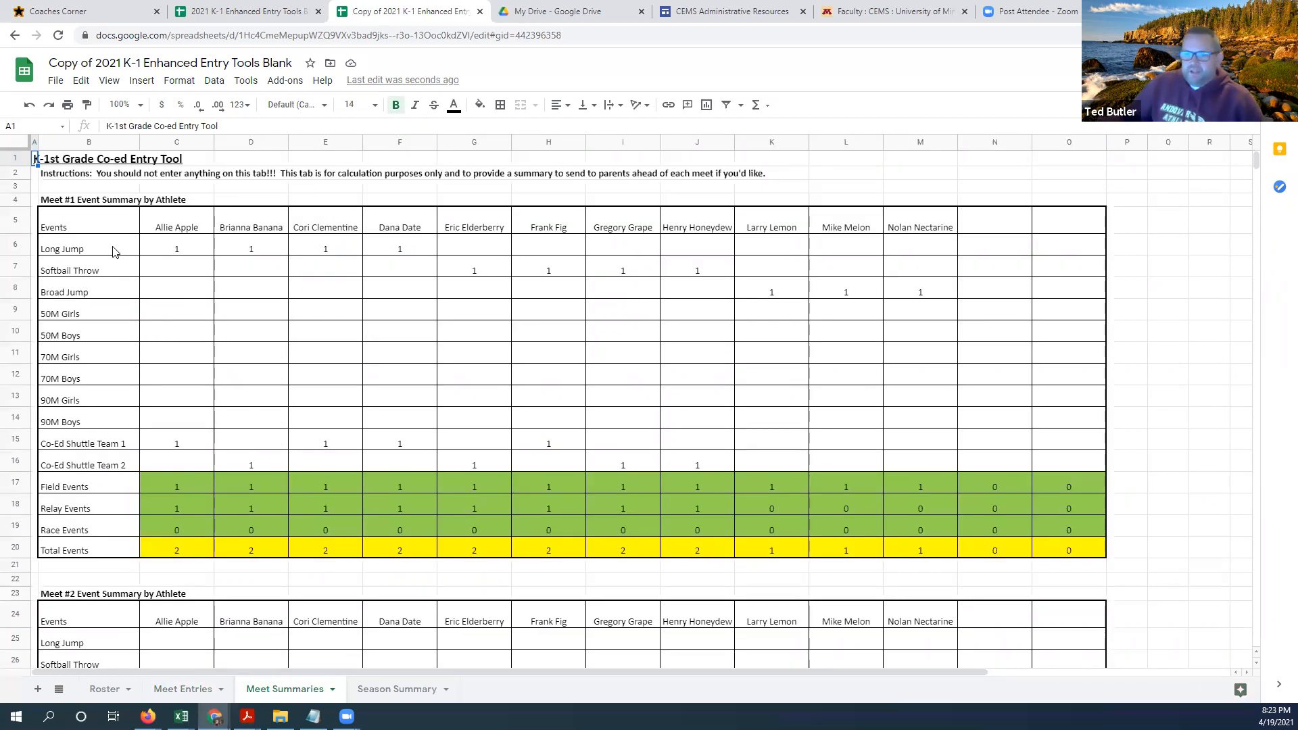
Examine the first athlete's Long Jump, Co-Ed Shuttle Team 1, Field, Relay, Race and Total Events cells in the Meet #1 summary
{"action": "left_click", "coordinate": [194, 253]}
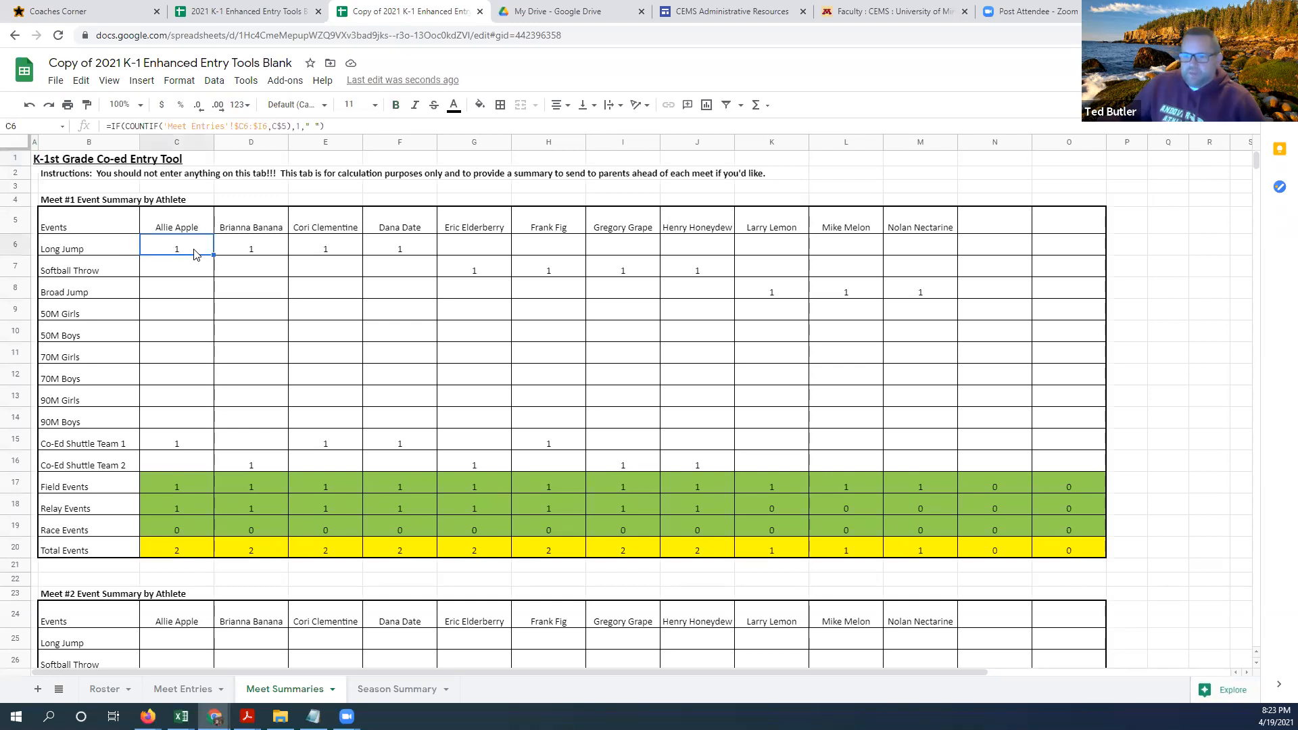
{"action": "left_click", "coordinate": [187, 452]}
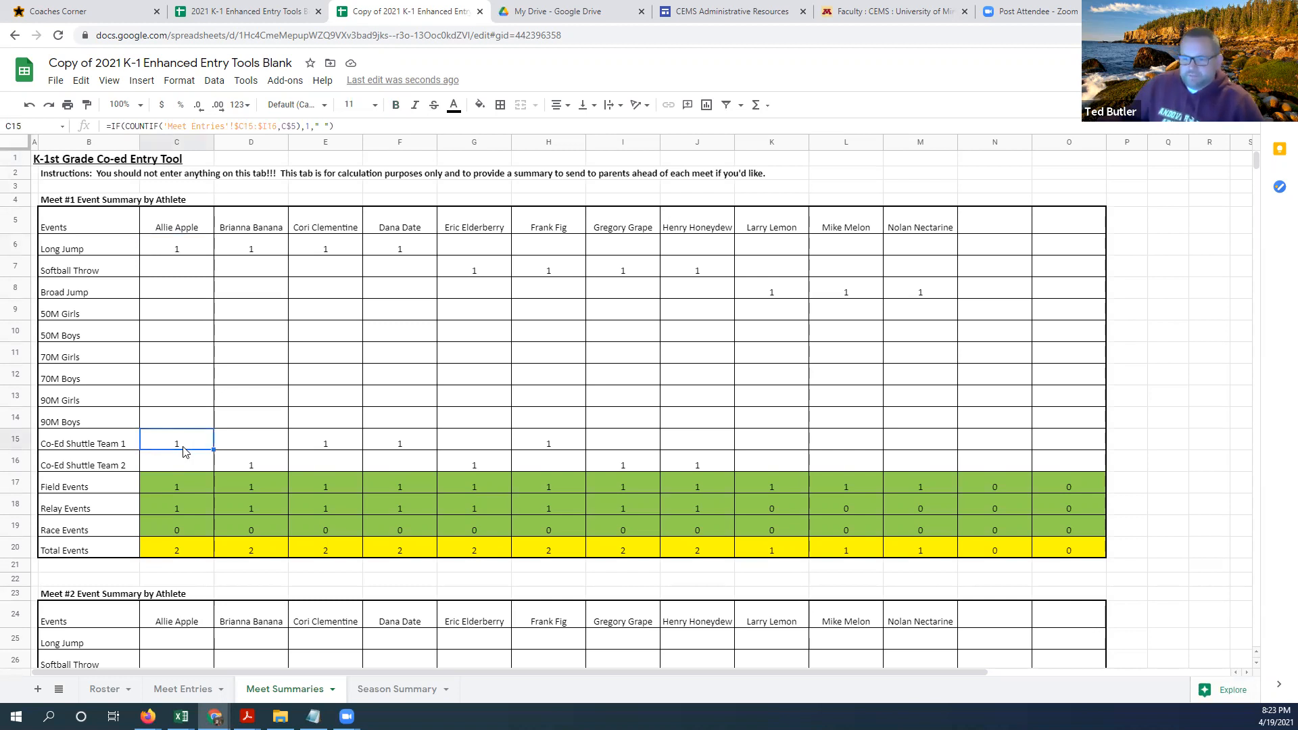
{"action": "left_click", "coordinate": [179, 489]}
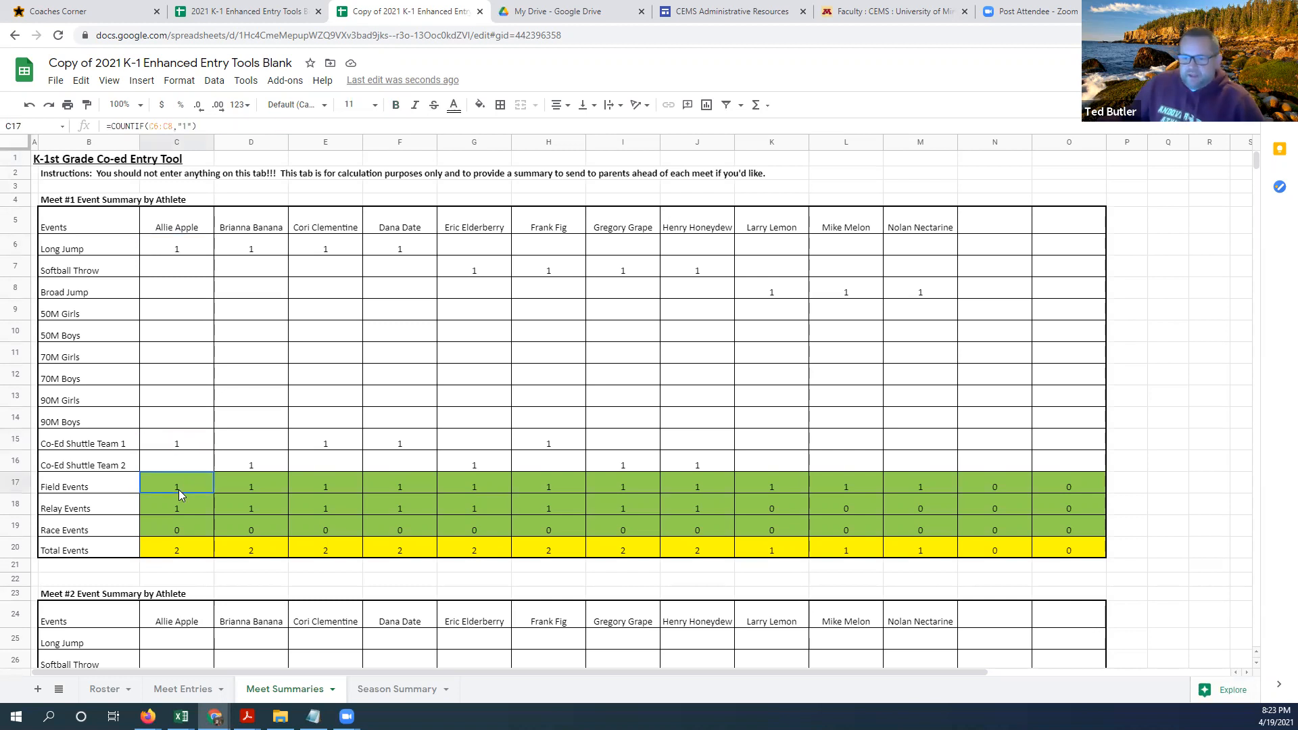
{"action": "left_click", "coordinate": [178, 514]}
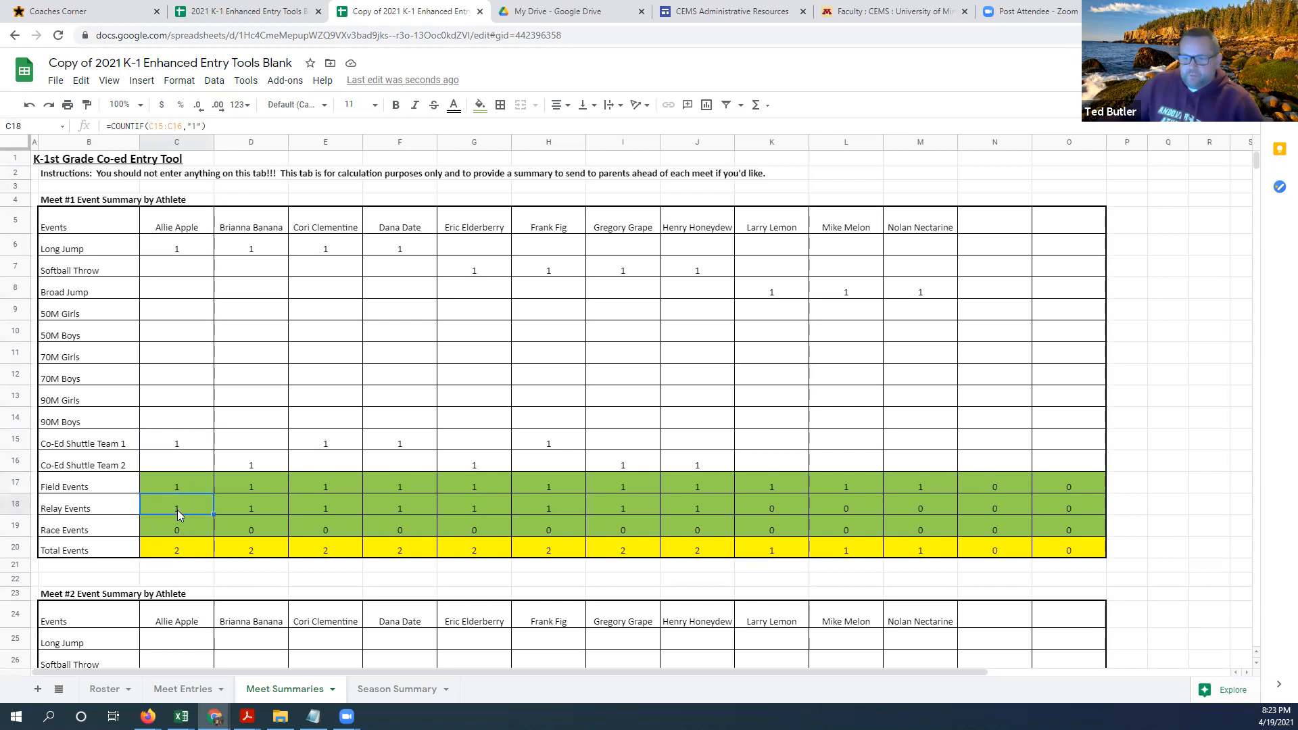
{"action": "left_click", "coordinate": [178, 531]}
{"action": "left_click", "coordinate": [177, 552]}
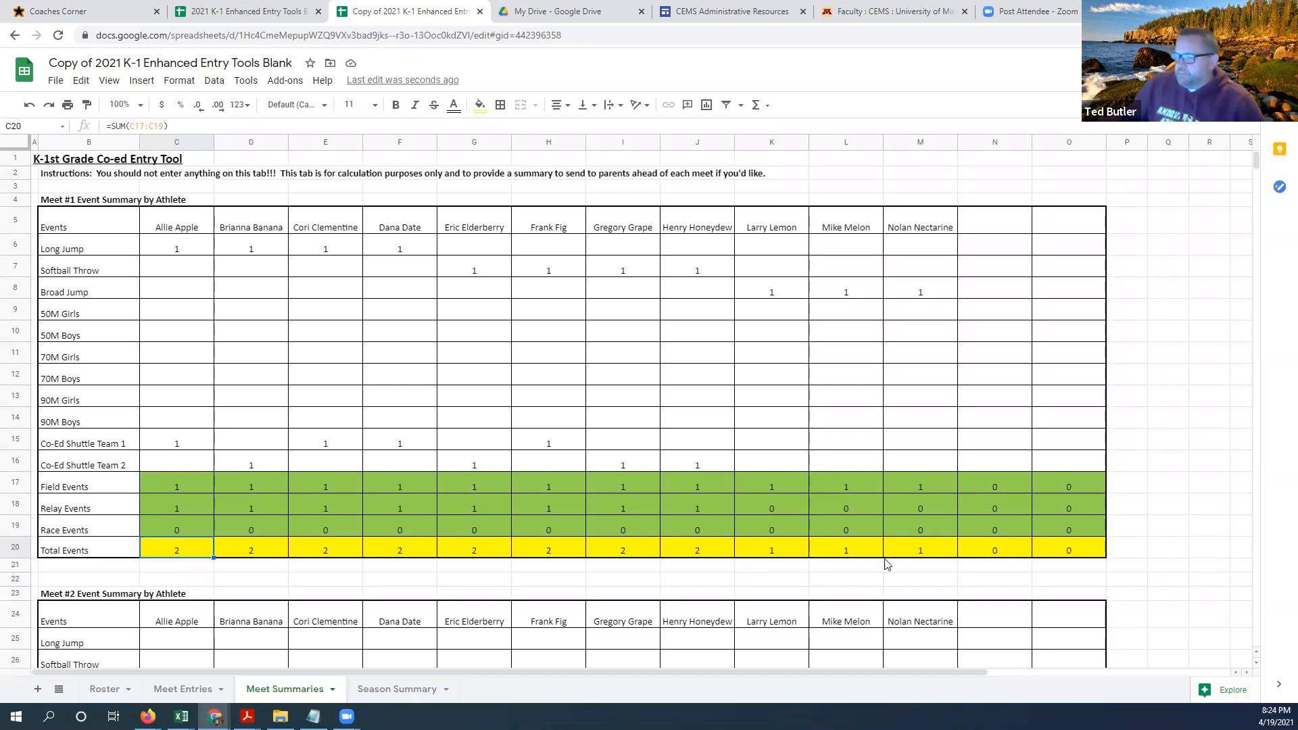
In the Meet Entries sheet, assign the ninth roster athlete to Entry 1 of the Meet #1 50M Boys, 70M Boys and 90M Boys
{"action": "left_click", "coordinate": [183, 689]}
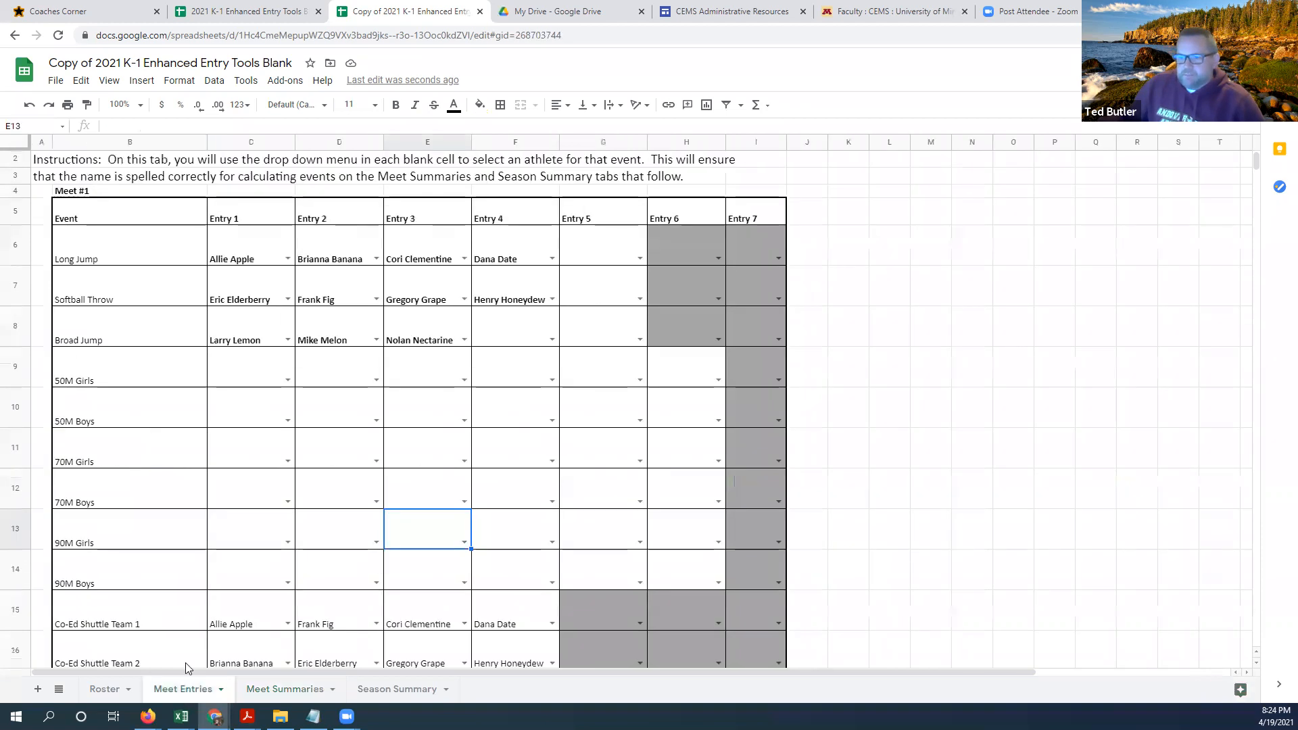
{"action": "scroll", "coordinate": [192, 406], "scroll_direction": "down", "scroll_amount": 2}
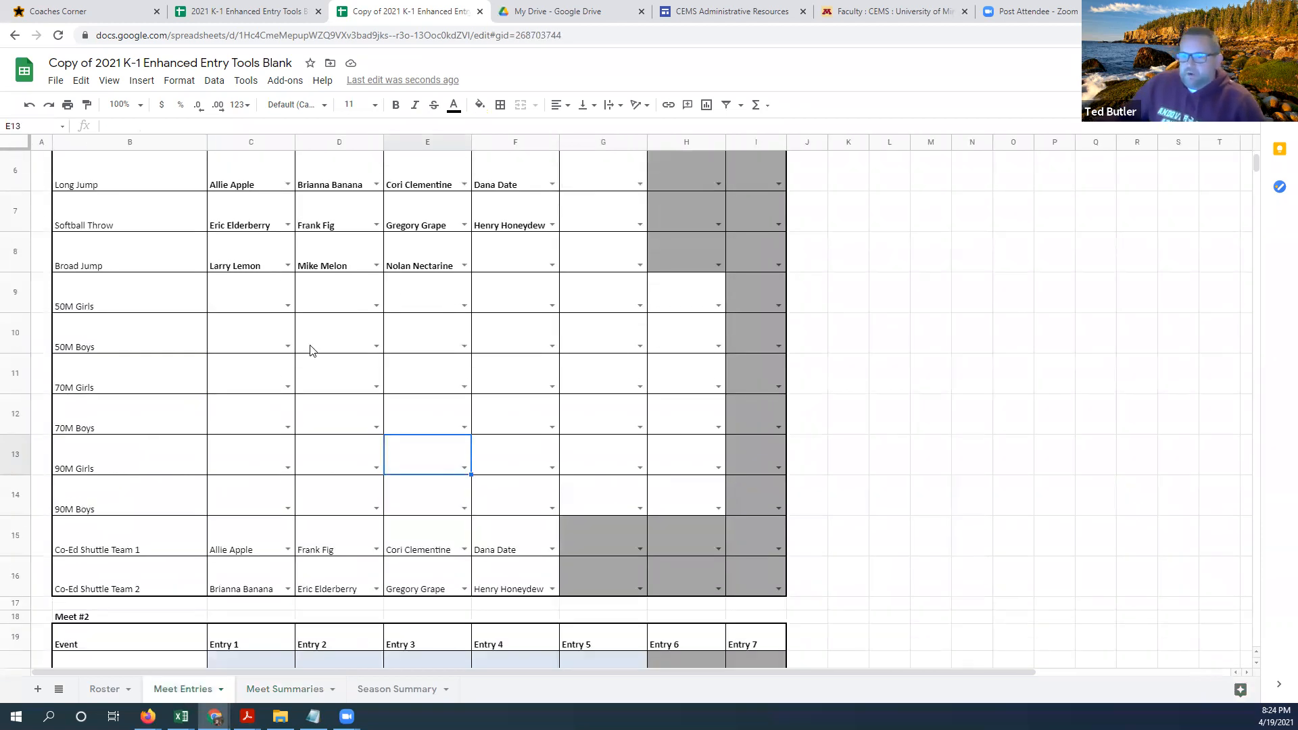
{"action": "scroll", "coordinate": [311, 350], "scroll_direction": "up", "scroll_amount": 1}
{"action": "left_click", "coordinate": [286, 366]}
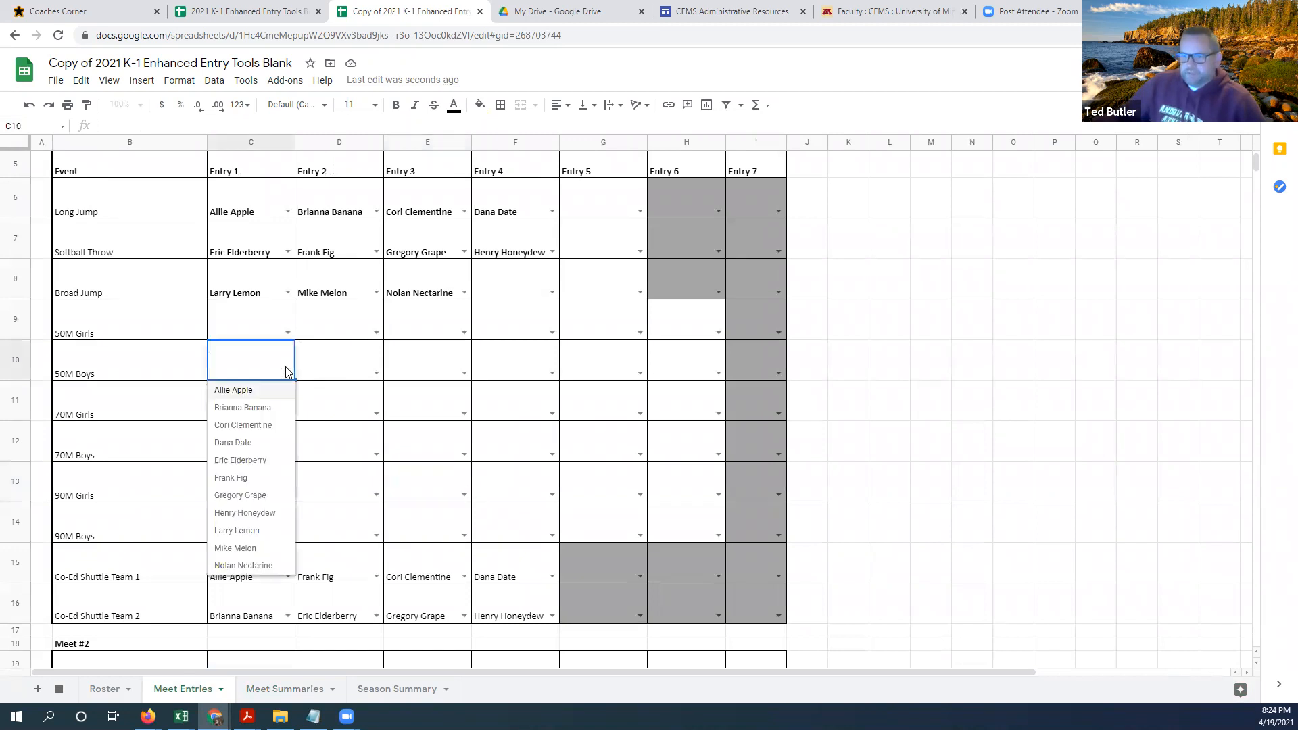
{"action": "left_click", "coordinate": [256, 531]}
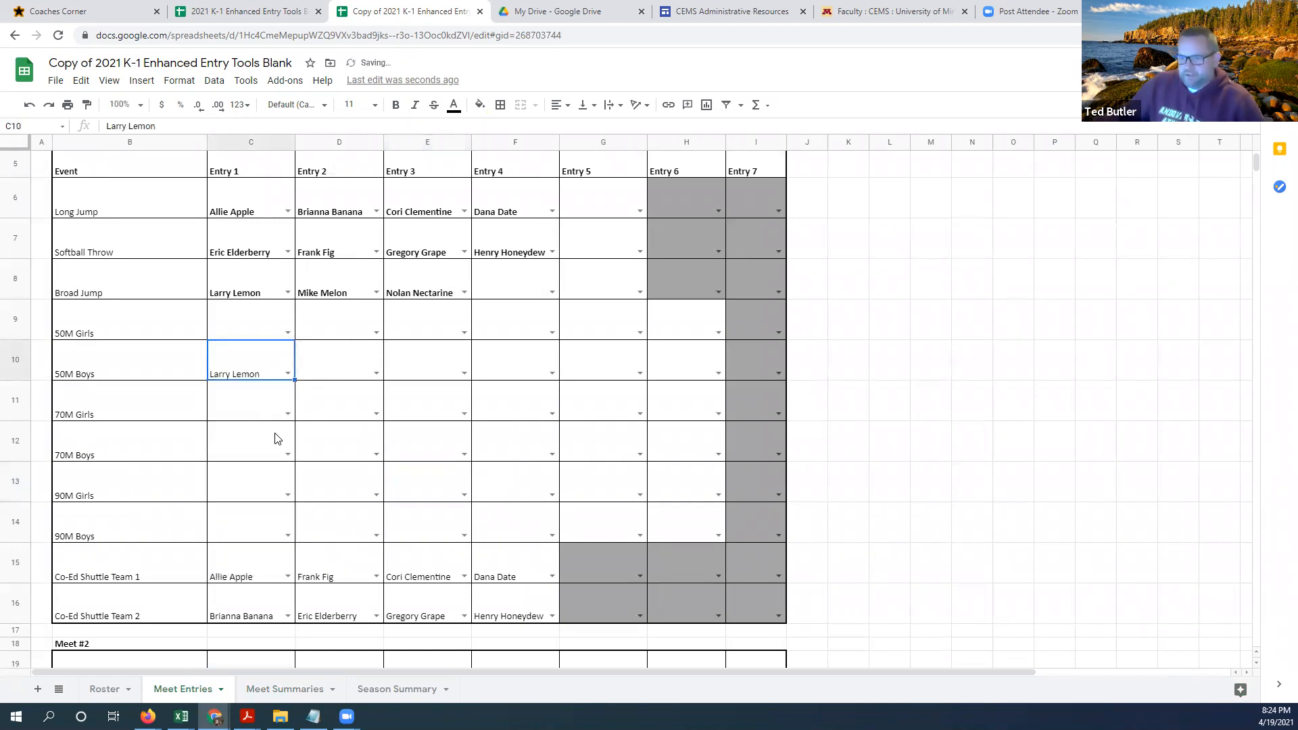
{"action": "left_click", "coordinate": [276, 438]}
{"action": "left_click", "coordinate": [287, 453]}
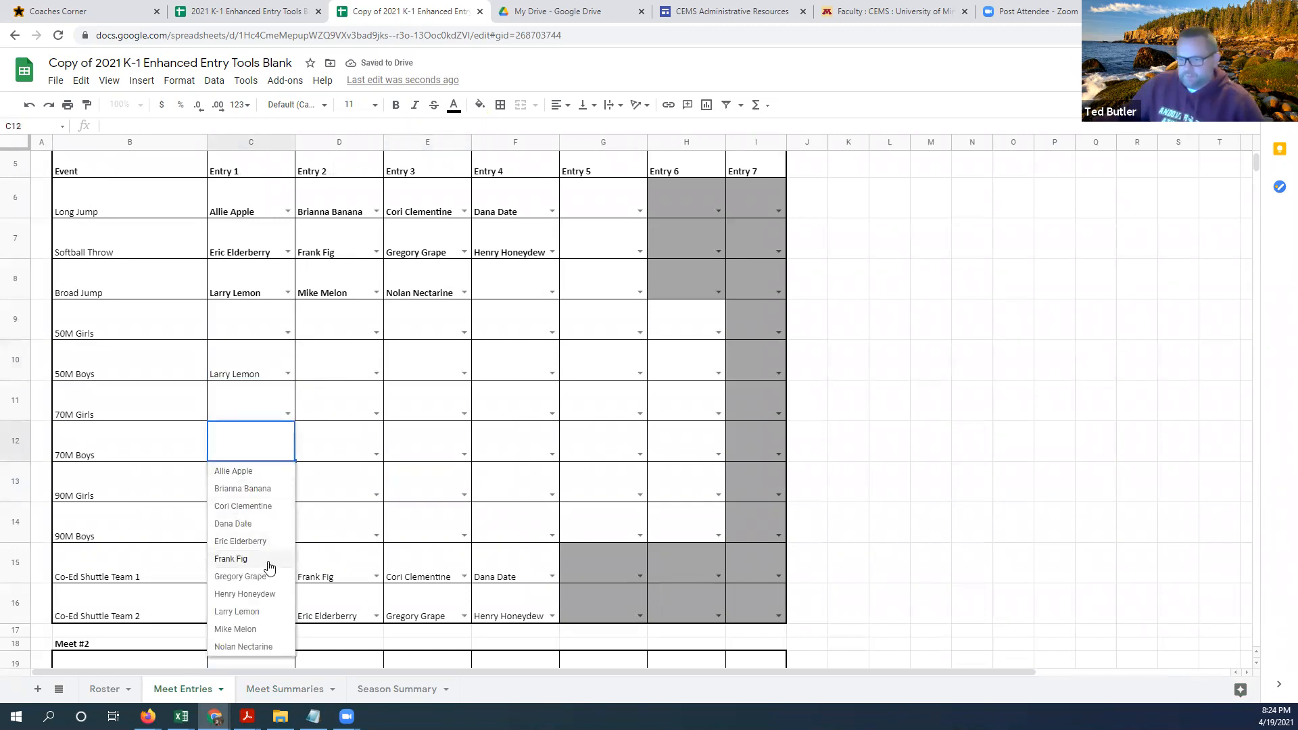
{"action": "left_click", "coordinate": [248, 612]}
{"action": "left_click", "coordinate": [269, 525]}
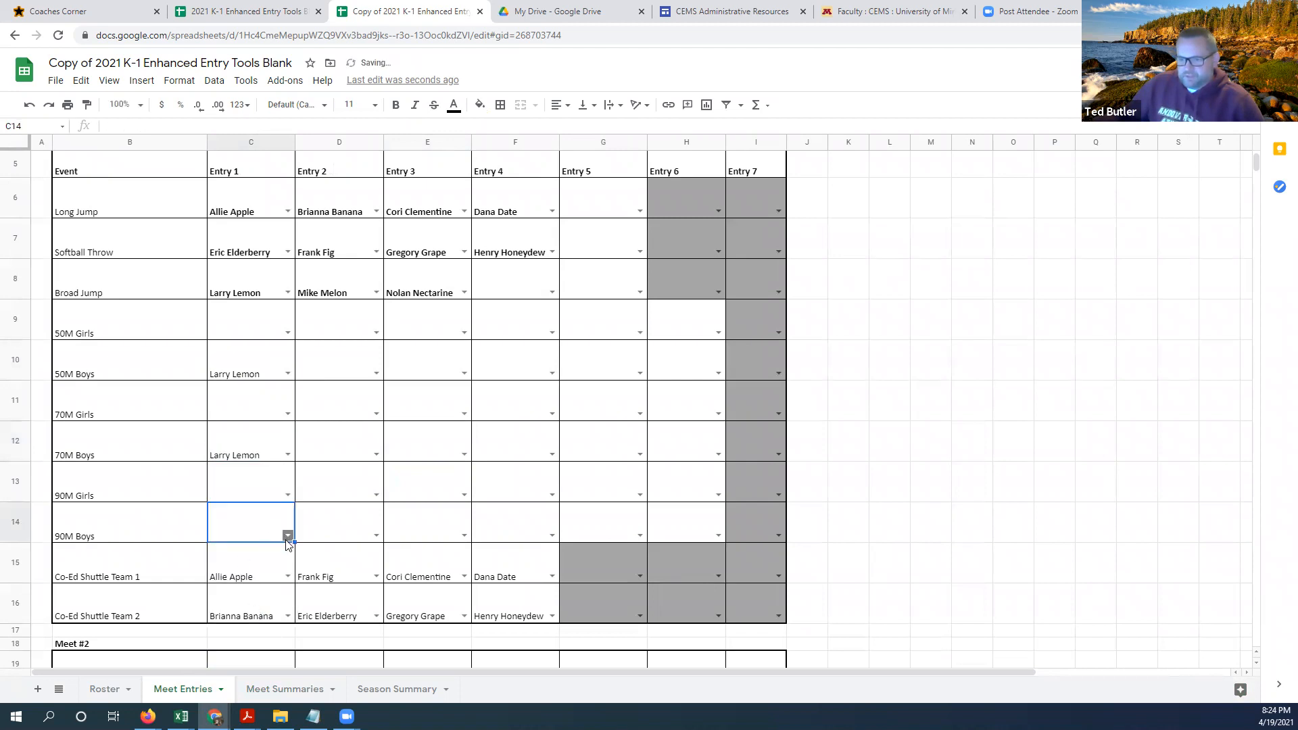
{"action": "left_click", "coordinate": [288, 535]}
{"action": "left_click", "coordinate": [236, 690]}
Assign the tenth roster athlete to Entry 2 of the Meet #1 50M Boys, 70M Boys and 90M Boys
{"action": "left_click", "coordinate": [351, 376]}
{"action": "left_click", "coordinate": [375, 373]}
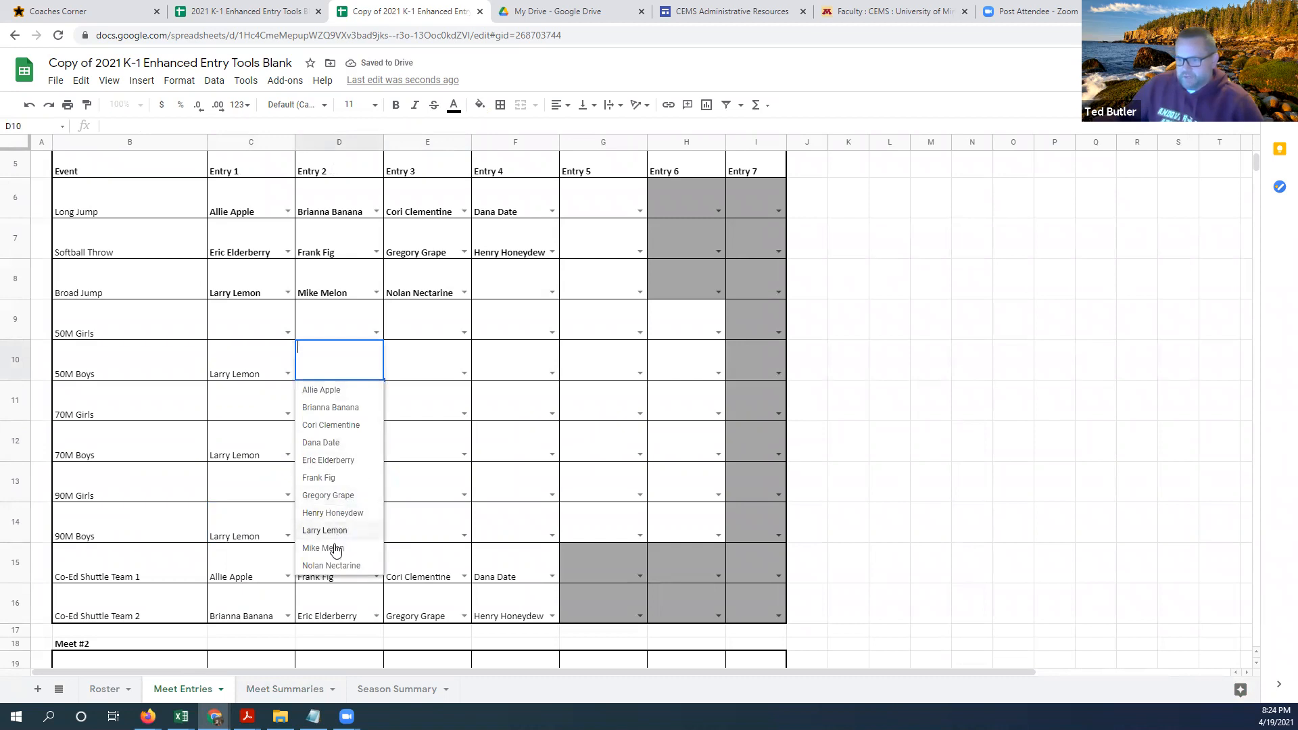
{"action": "left_click", "coordinate": [333, 547]}
{"action": "left_click", "coordinate": [377, 445]}
{"action": "left_click", "coordinate": [375, 454]}
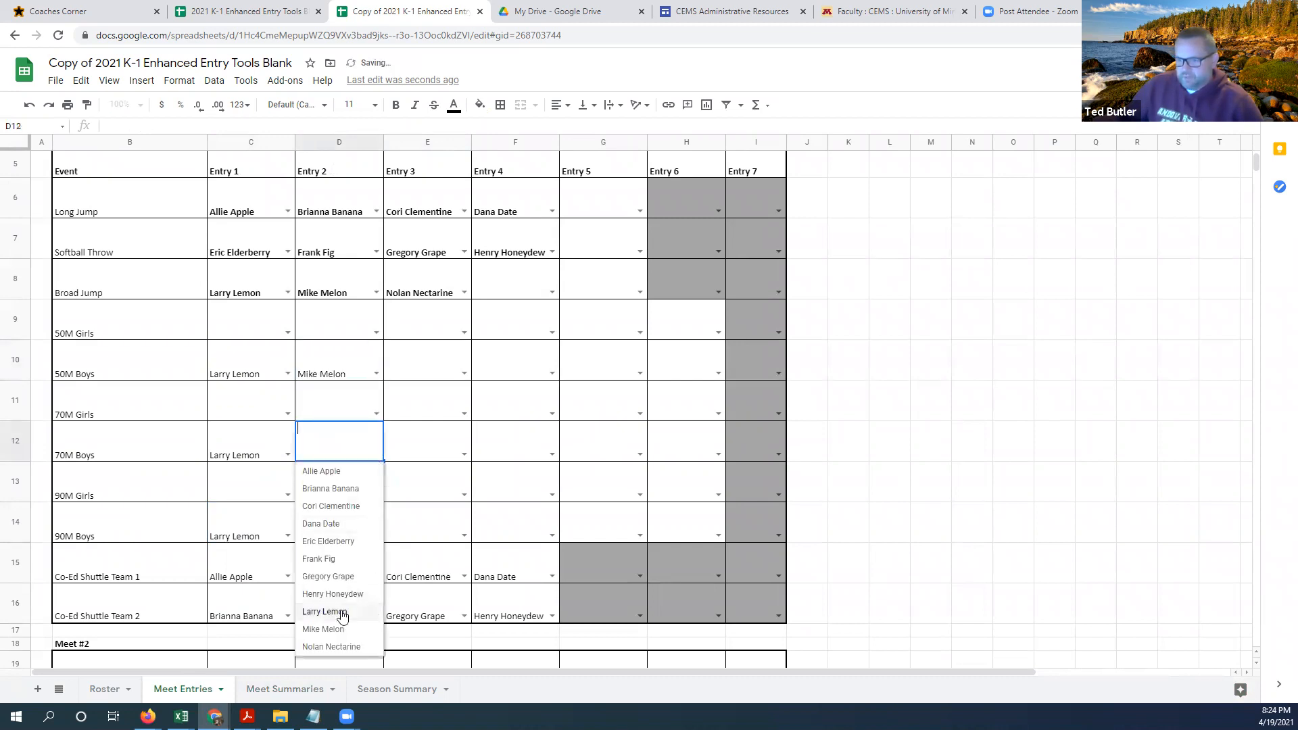
{"action": "left_click", "coordinate": [329, 628]}
{"action": "left_click", "coordinate": [368, 529]}
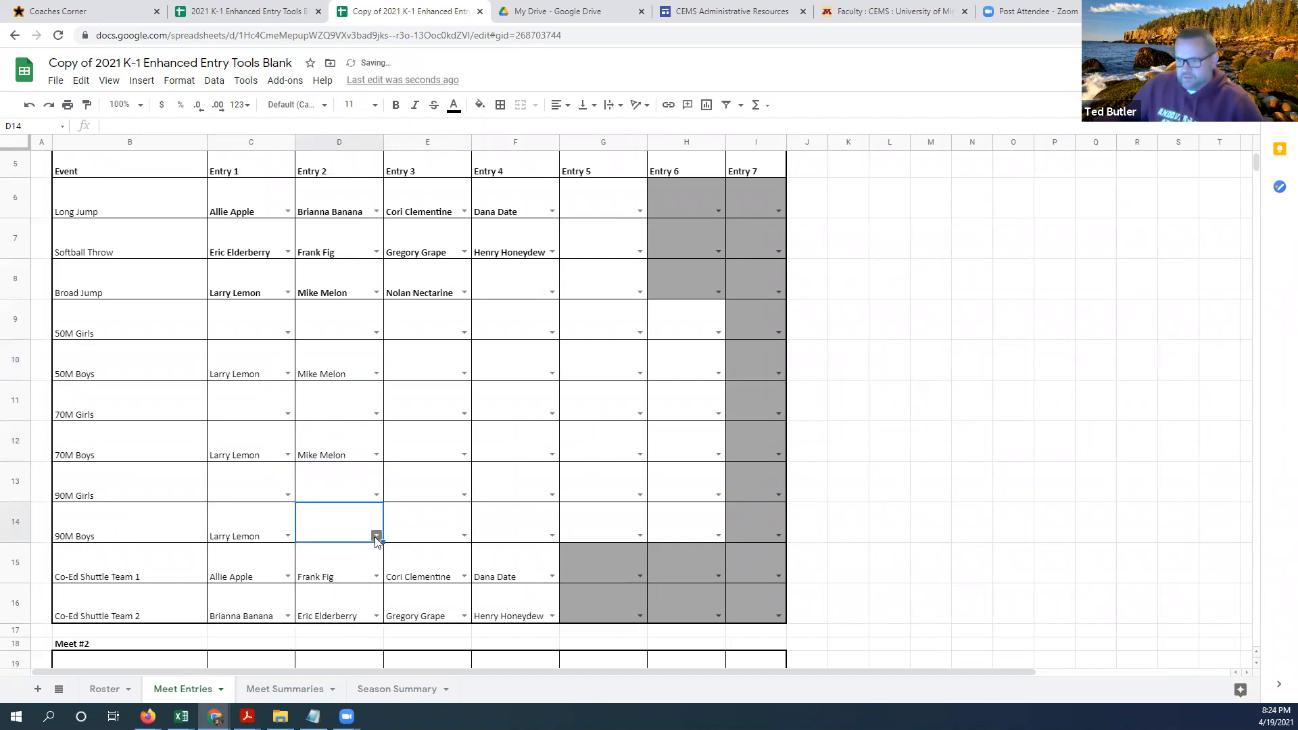
{"action": "left_click", "coordinate": [376, 535]}
{"action": "scroll", "coordinate": [338, 676], "scroll_direction": "down", "scroll_amount": 1}
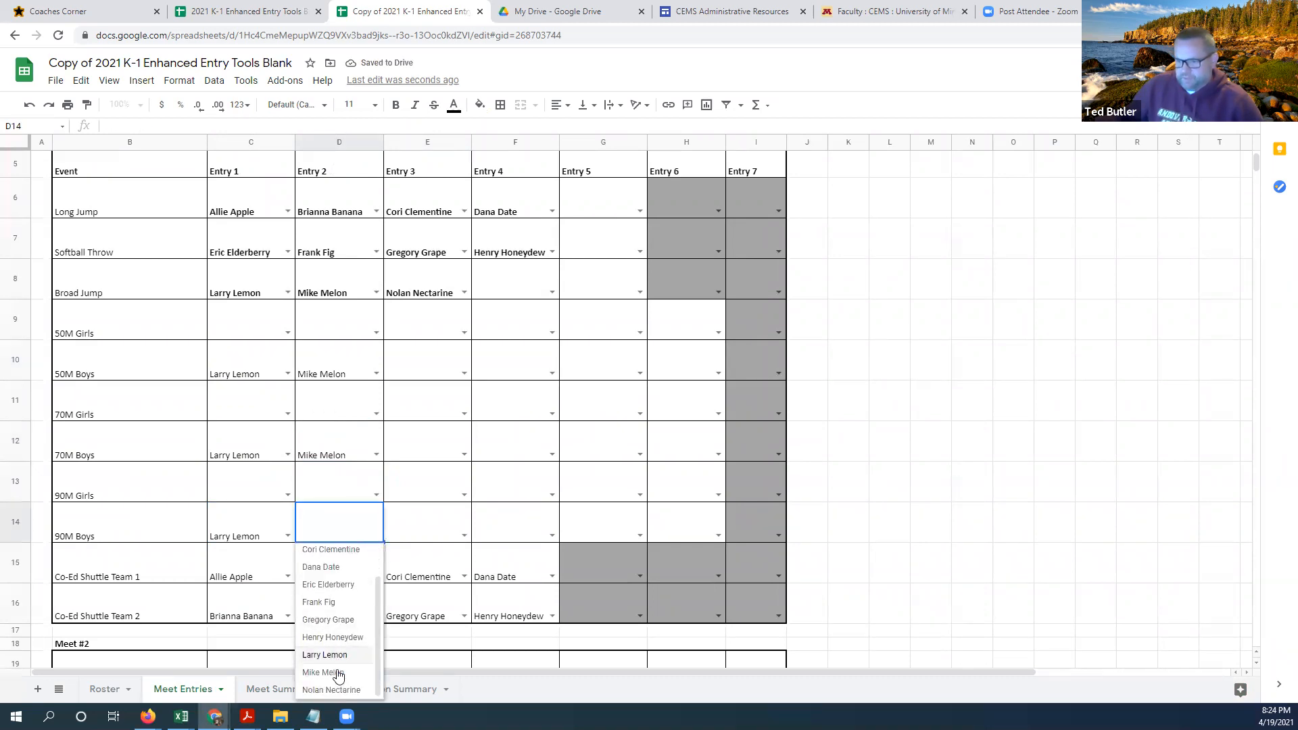
{"action": "left_click", "coordinate": [338, 675]}
Assign the eleventh roster athlete to Entry 3 of the Meet #1 50M, 70M and 90M Boys, and check the Meet Summaries sheet
{"action": "left_click", "coordinate": [432, 363]}
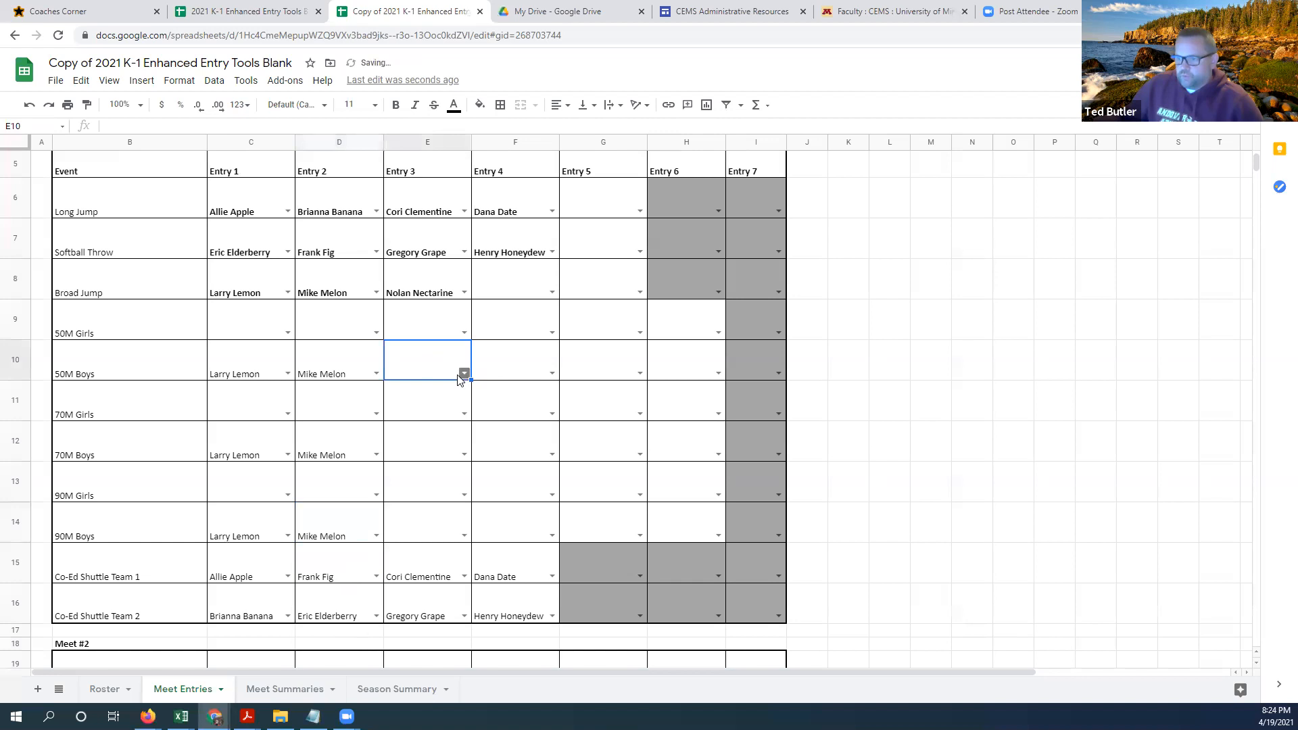
{"action": "left_click", "coordinate": [464, 373]}
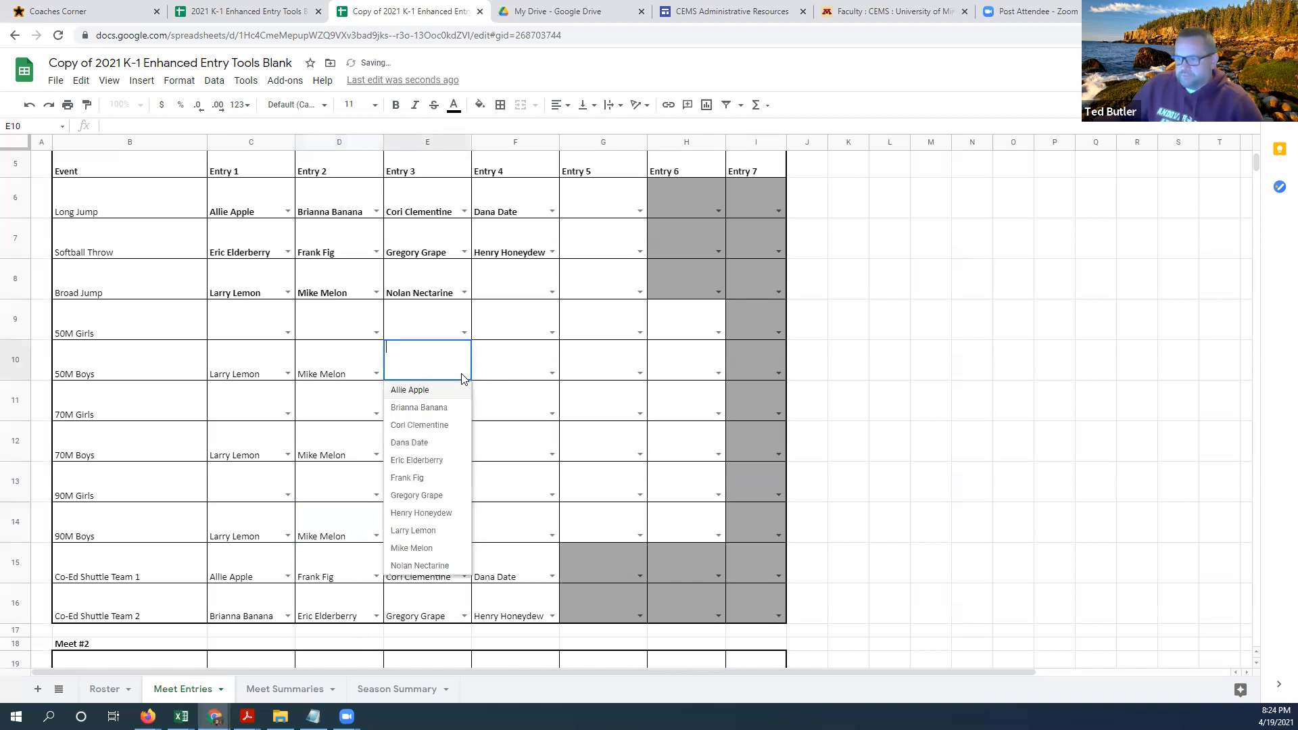
{"action": "left_click", "coordinate": [431, 566]}
{"action": "left_click", "coordinate": [452, 445]}
{"action": "left_click", "coordinate": [464, 454]}
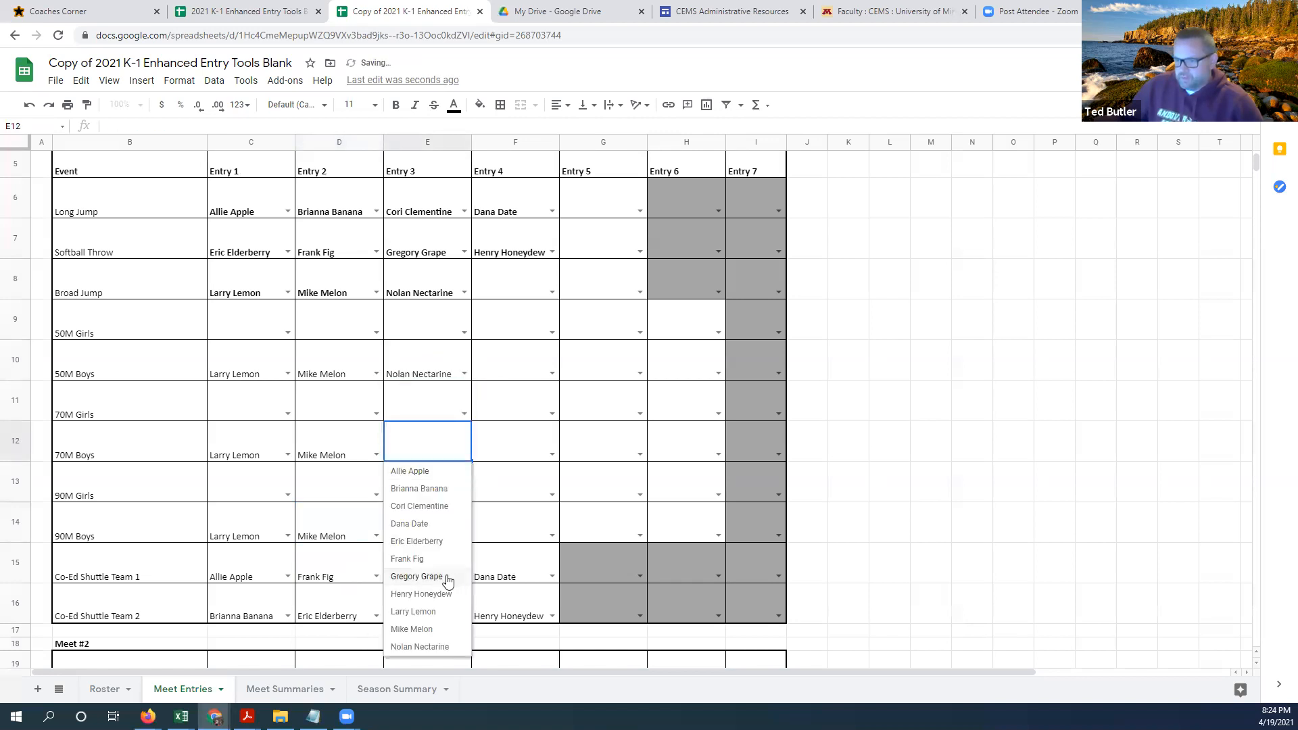
{"action": "left_click", "coordinate": [413, 647]}
{"action": "left_click", "coordinate": [438, 524]}
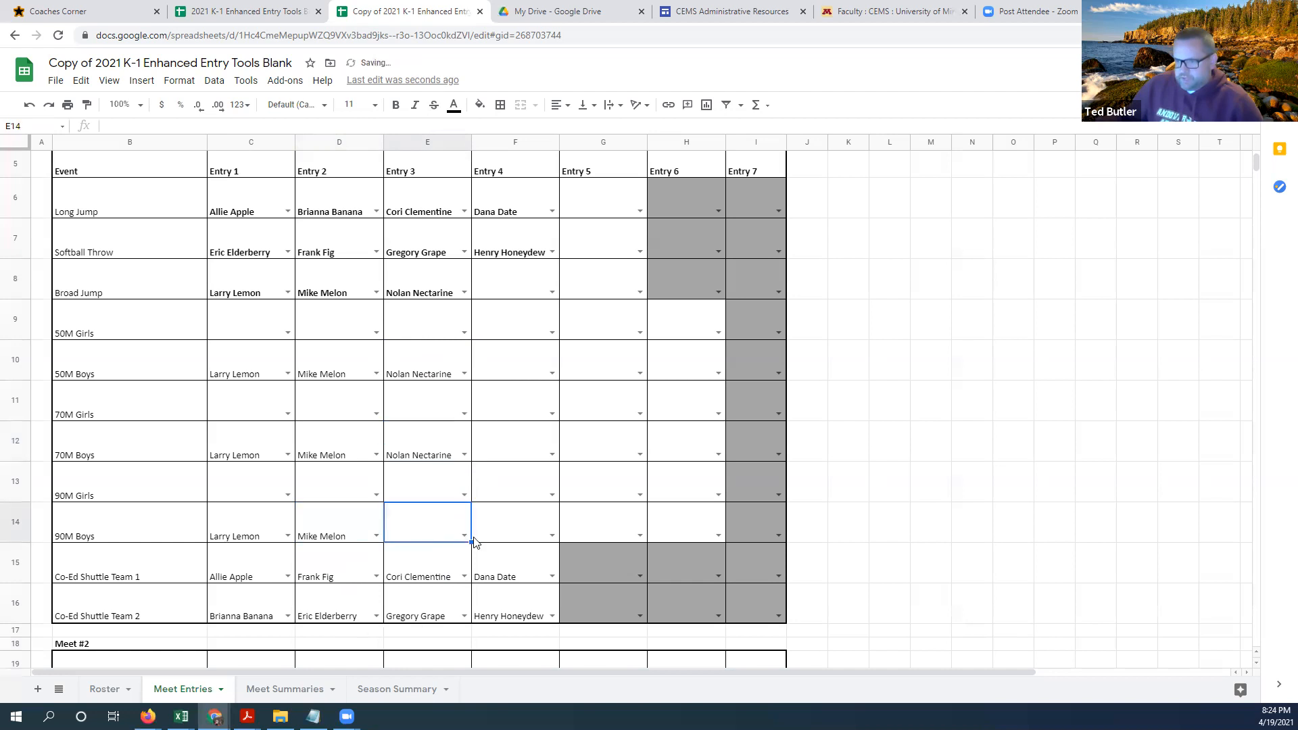
{"action": "left_click", "coordinate": [463, 536]}
{"action": "scroll", "coordinate": [419, 676], "scroll_direction": "down", "scroll_amount": 1}
{"action": "left_click", "coordinate": [420, 691]}
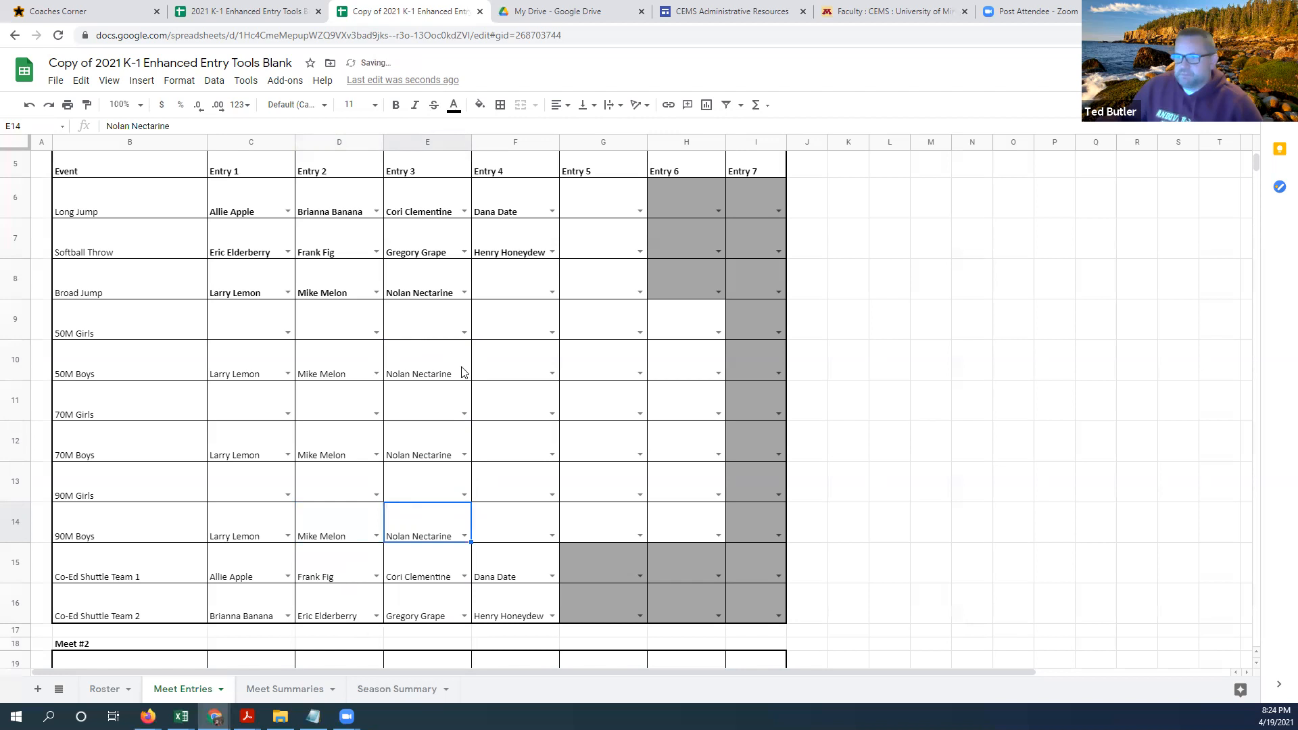
{"action": "left_click", "coordinate": [278, 690]}
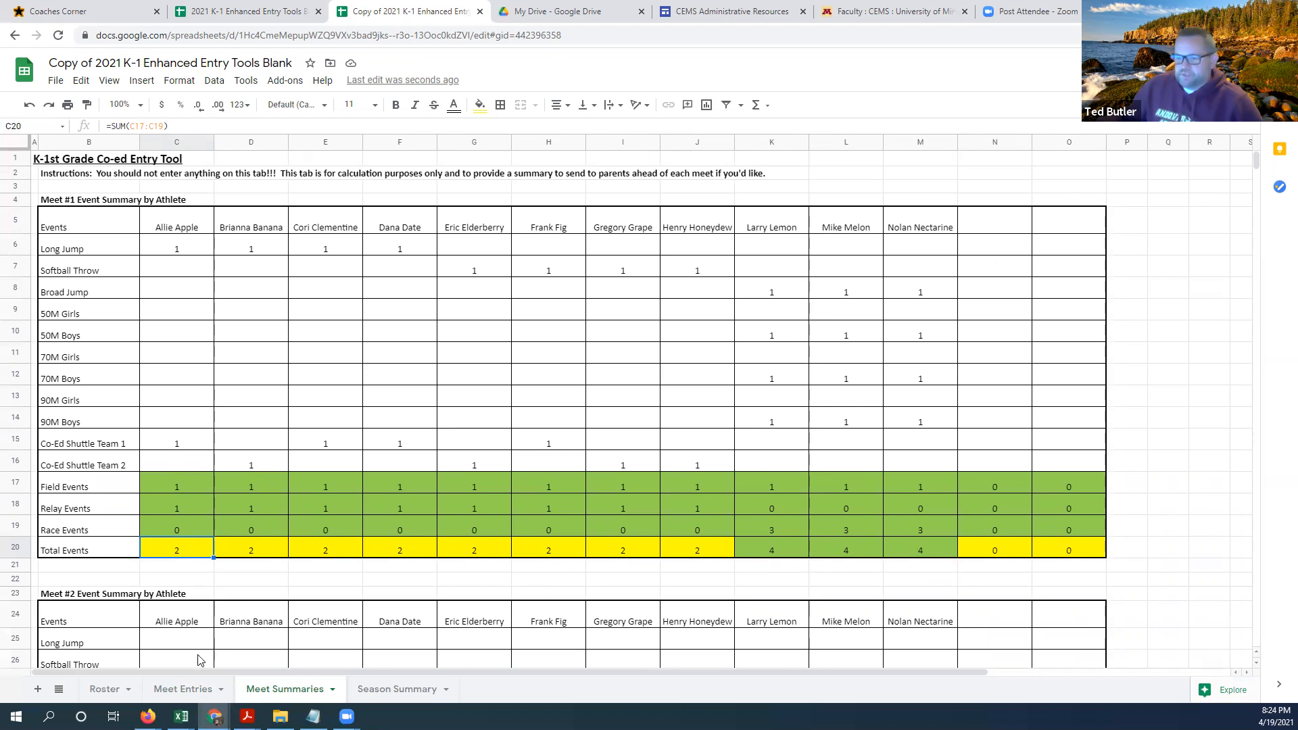
Back in the Meet Entries sheet, assign the first roster athlete to Entry 1 of the Meet #1 50M Girls and 90M Girls
{"action": "left_click", "coordinate": [174, 692]}
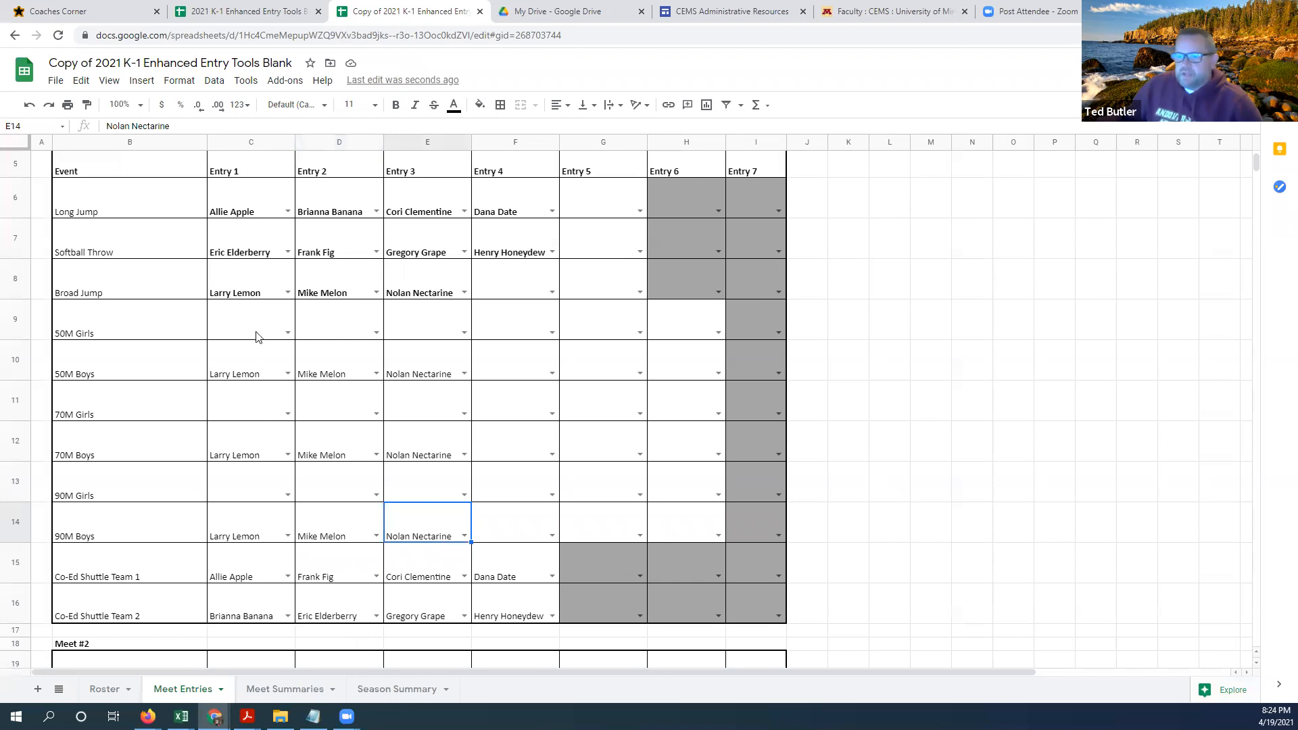
{"action": "left_click", "coordinate": [276, 332]}
{"action": "left_click", "coordinate": [288, 333]}
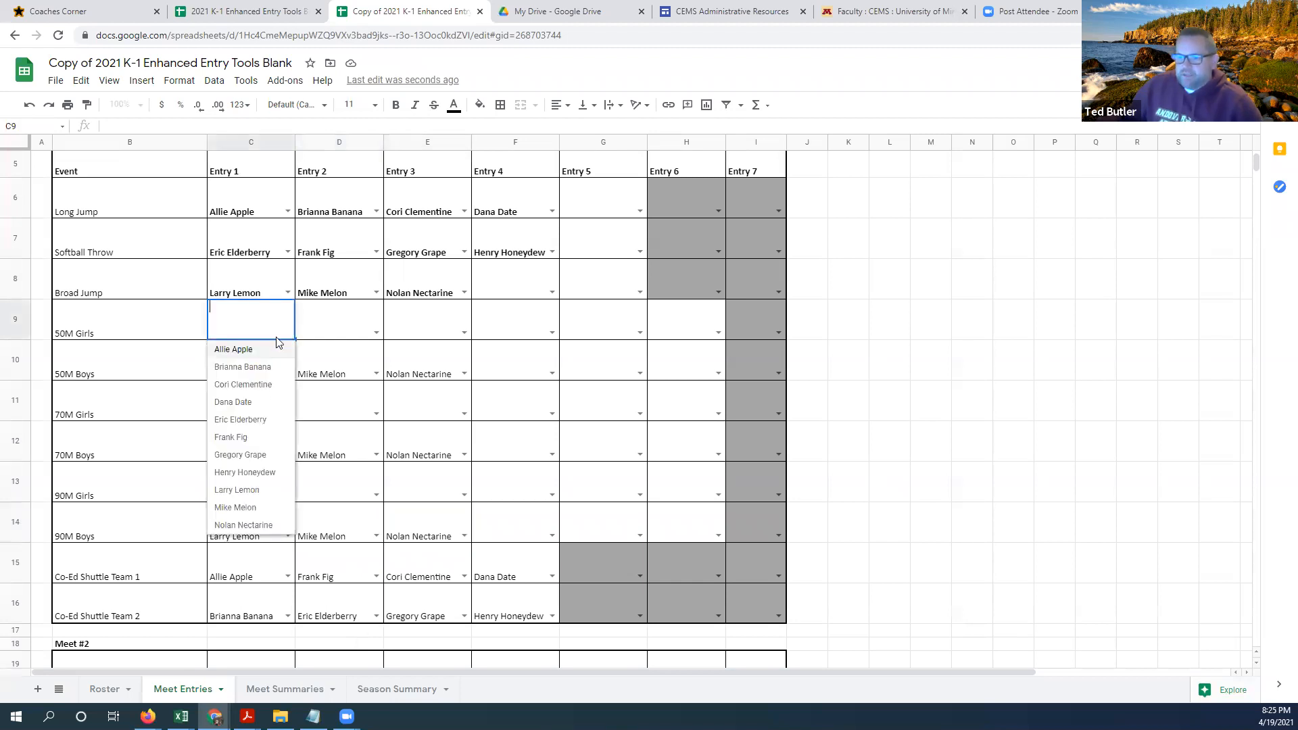
{"action": "left_click", "coordinate": [269, 350]}
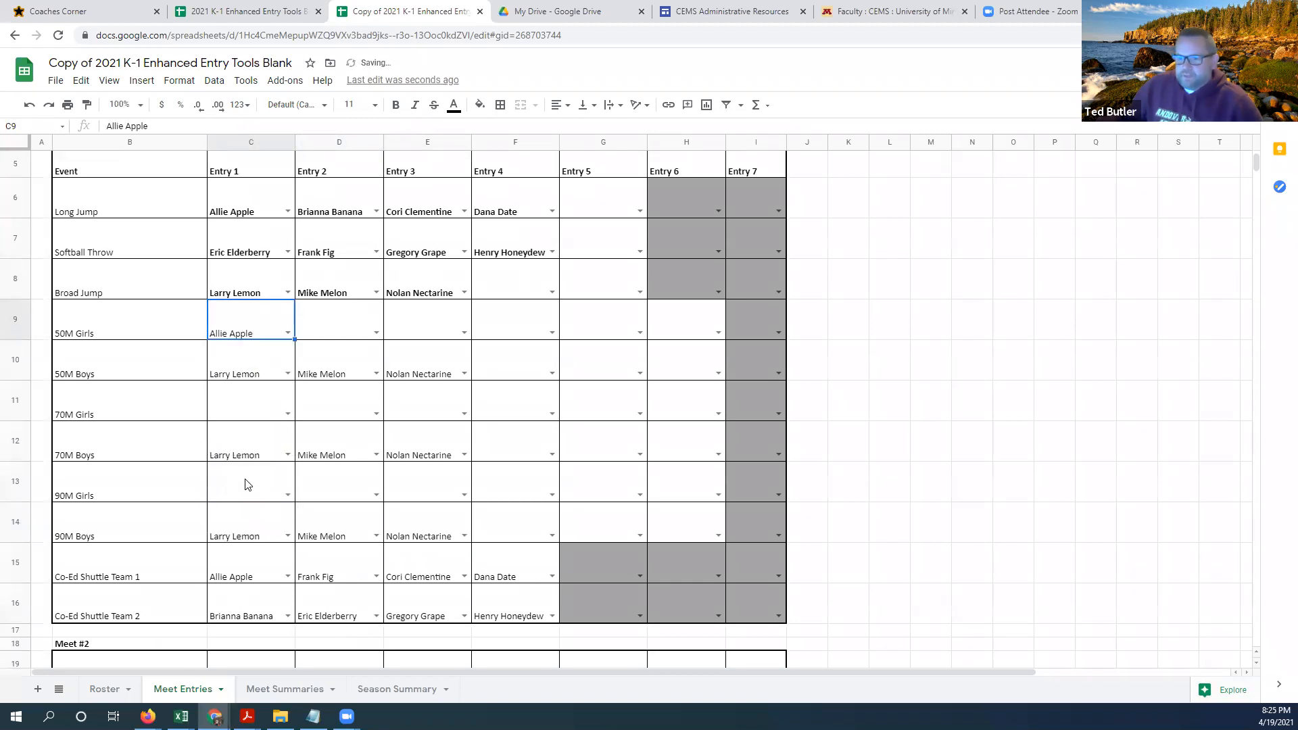
{"action": "left_click", "coordinate": [247, 484]}
{"action": "left_click", "coordinate": [288, 495]}
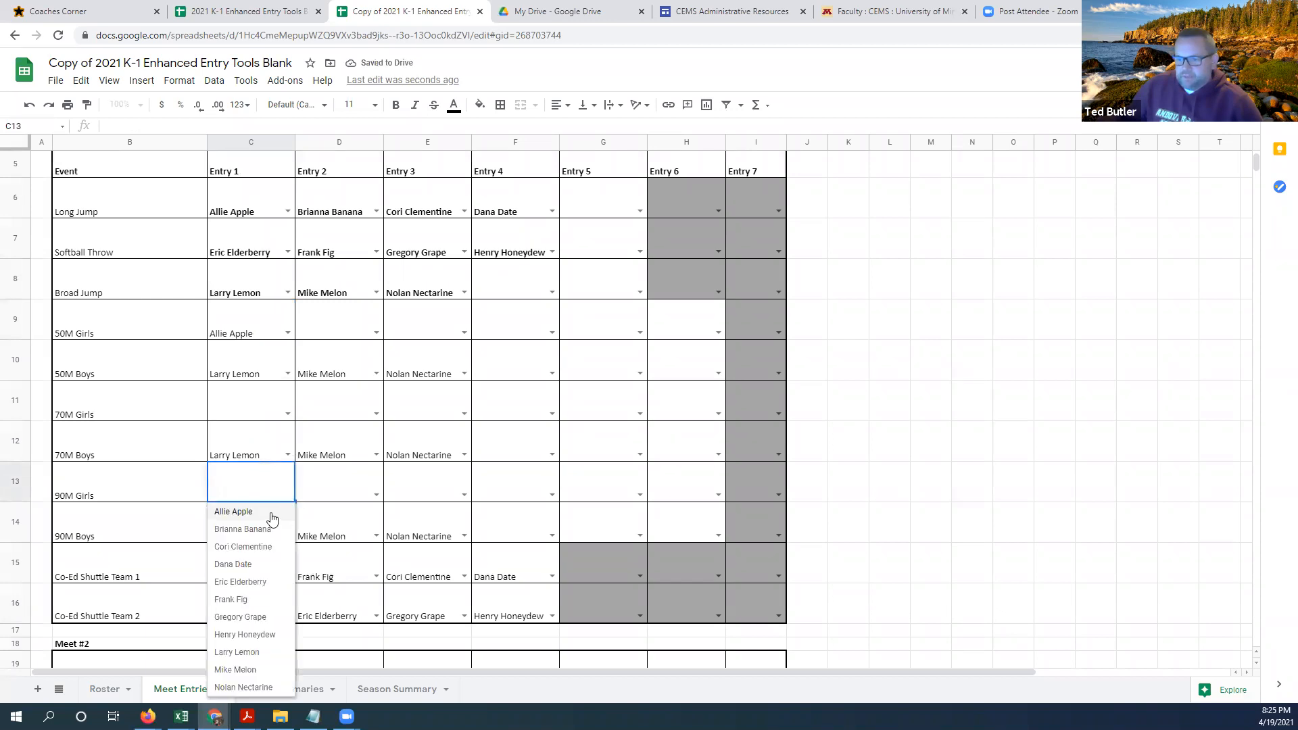
{"action": "left_click", "coordinate": [272, 518]}
Assign the second roster athlete to Entry 2 of the Meet #1 50M Girls and Entry 1 of the 70M Girls
{"action": "left_click", "coordinate": [328, 333]}
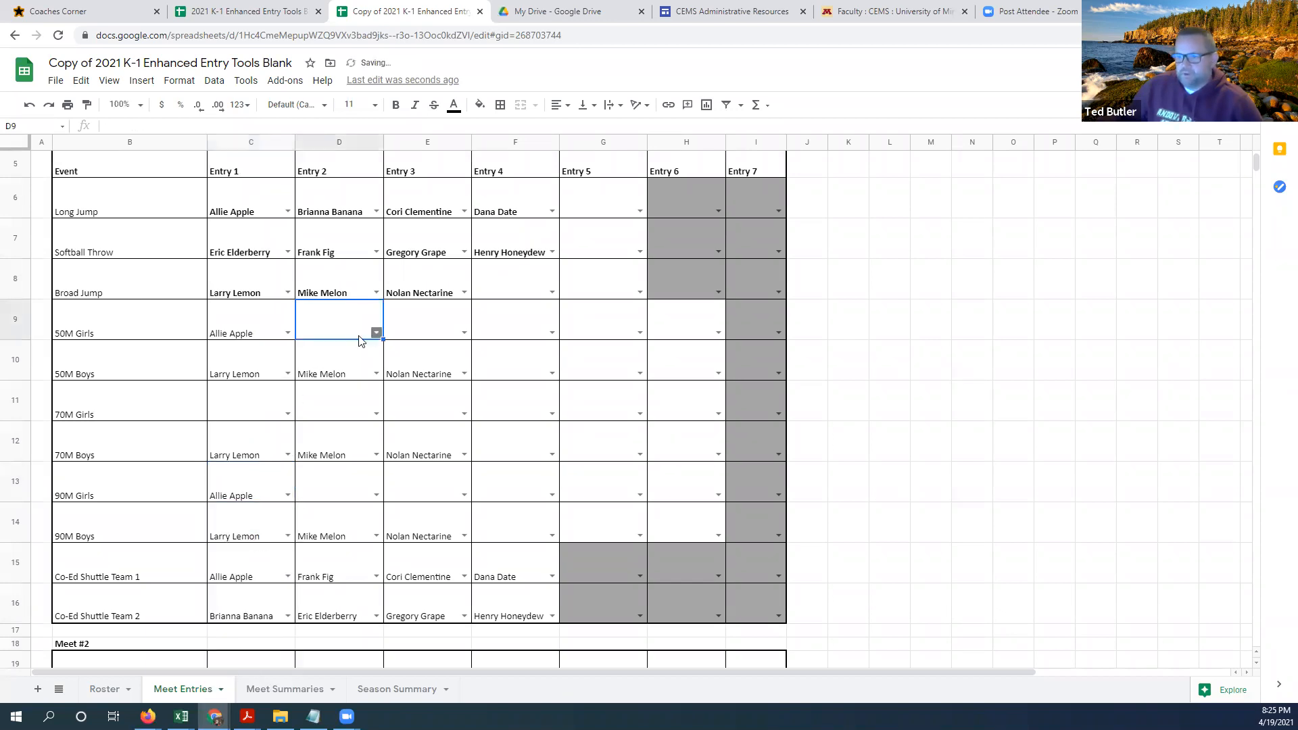
{"action": "left_click", "coordinate": [376, 332]}
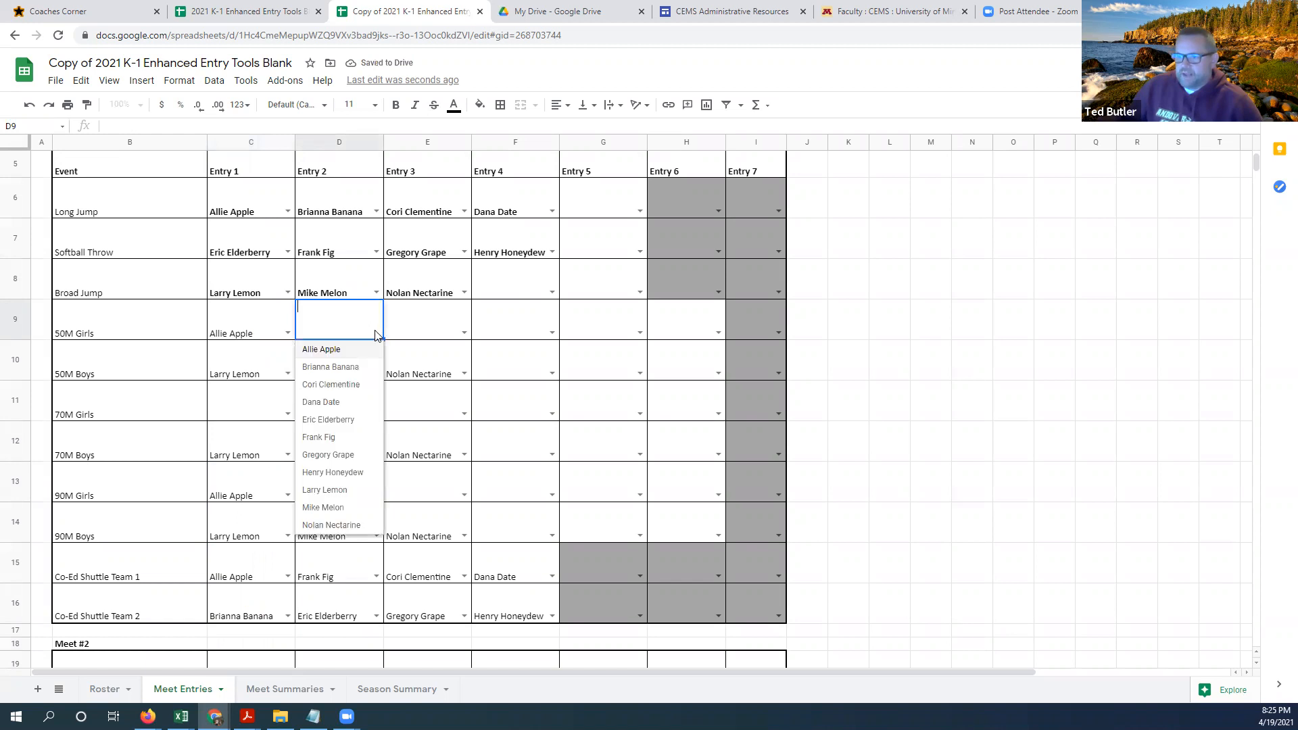
{"action": "left_click", "coordinate": [348, 368]}
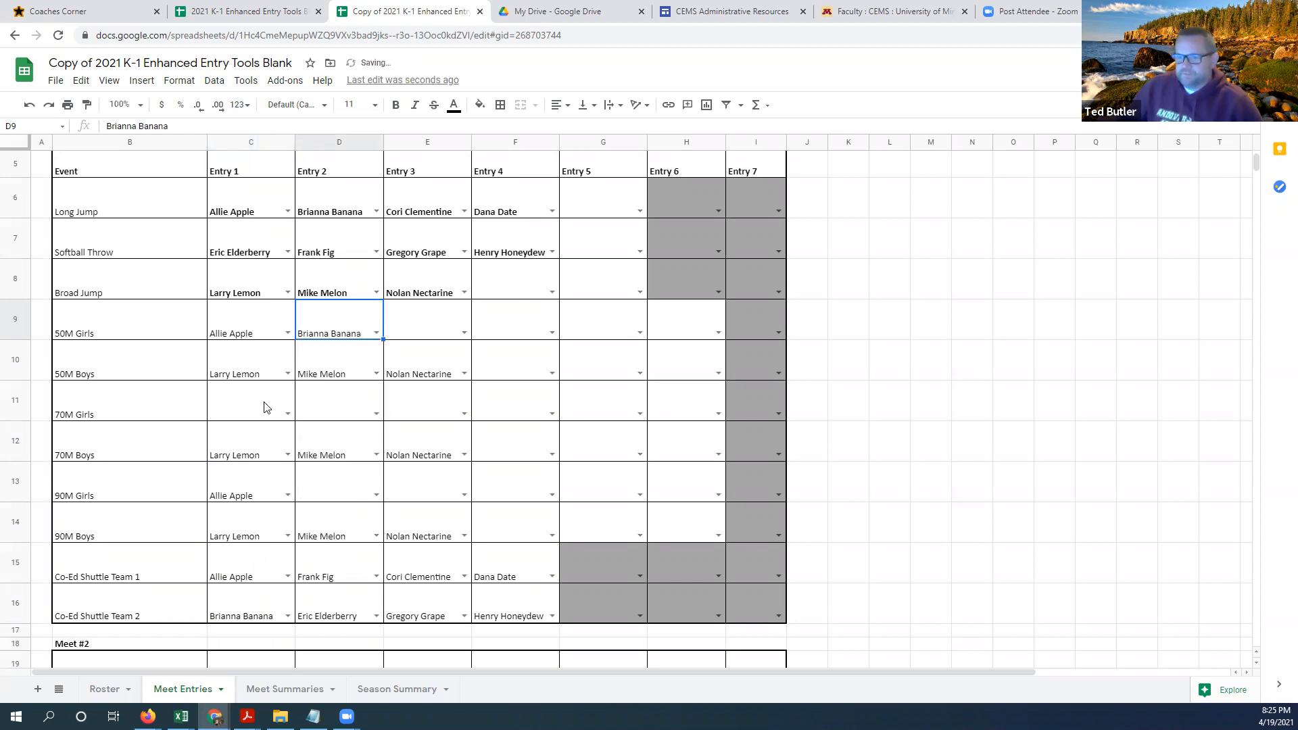
{"action": "left_click", "coordinate": [268, 409]}
{"action": "left_click", "coordinate": [288, 414]}
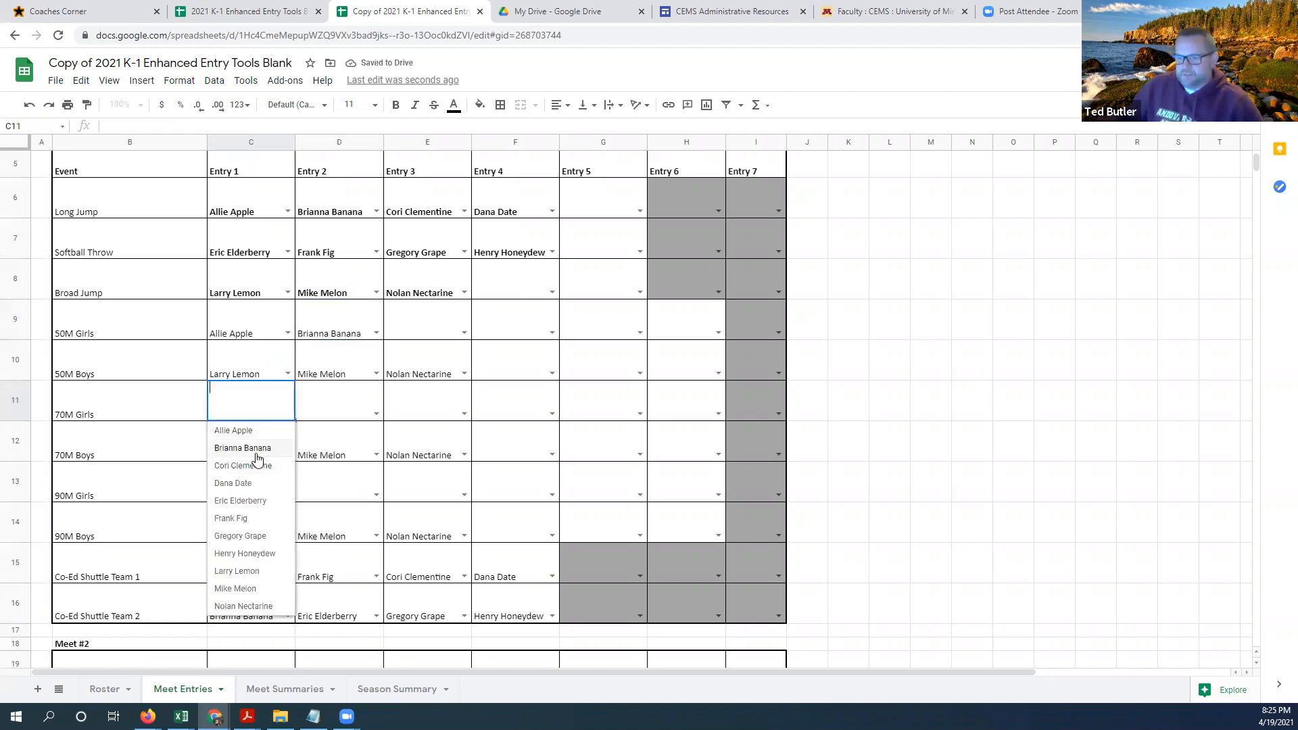
{"action": "left_click", "coordinate": [257, 451]}
Assign the third roster athlete to Entry 2 of the Meet #1 70M Girls and 90M Girls
{"action": "left_click", "coordinate": [328, 416]}
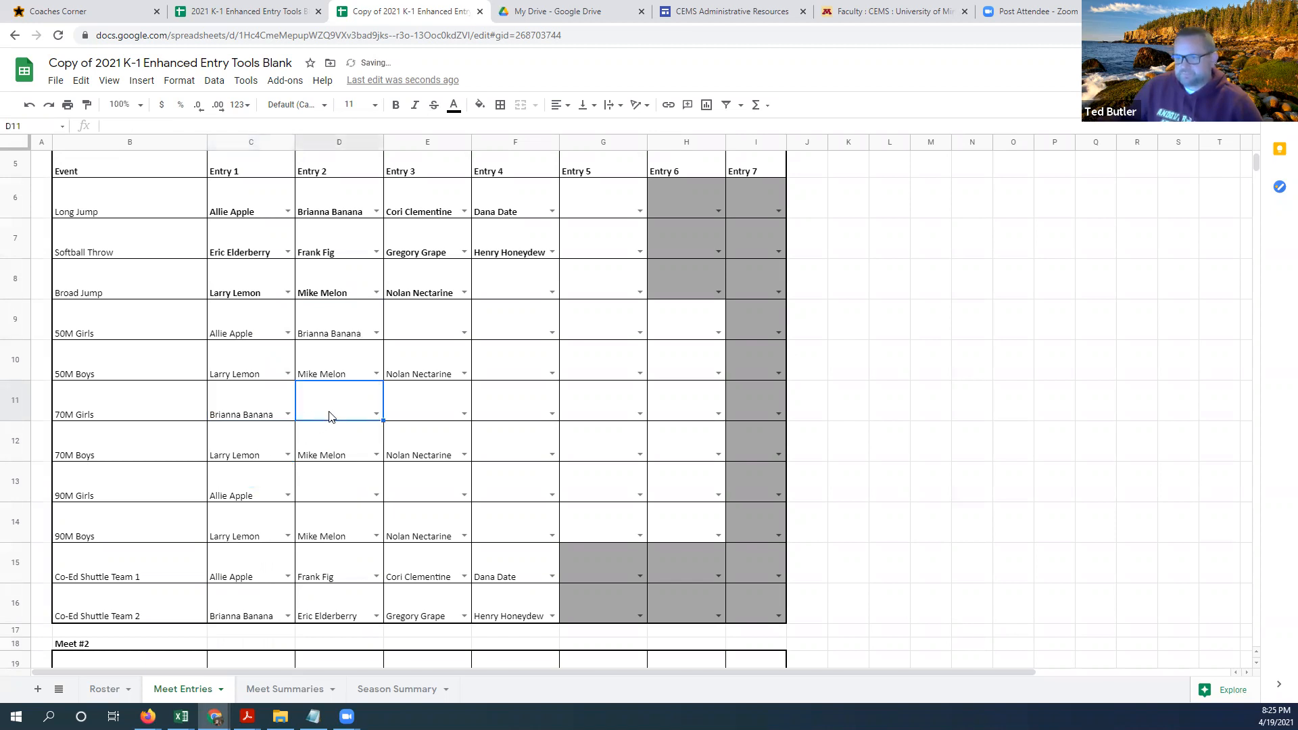
{"action": "left_click", "coordinate": [373, 415]}
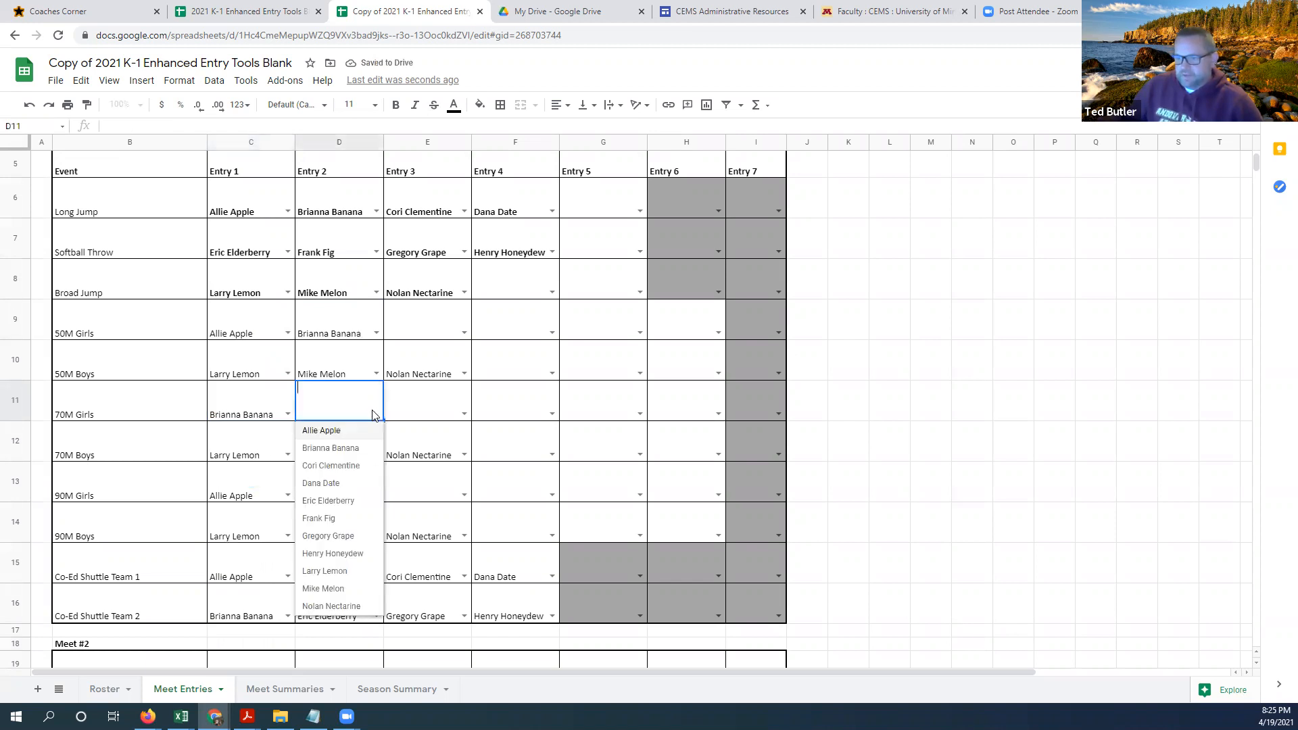
{"action": "left_click", "coordinate": [340, 466]}
{"action": "left_click", "coordinate": [340, 490]}
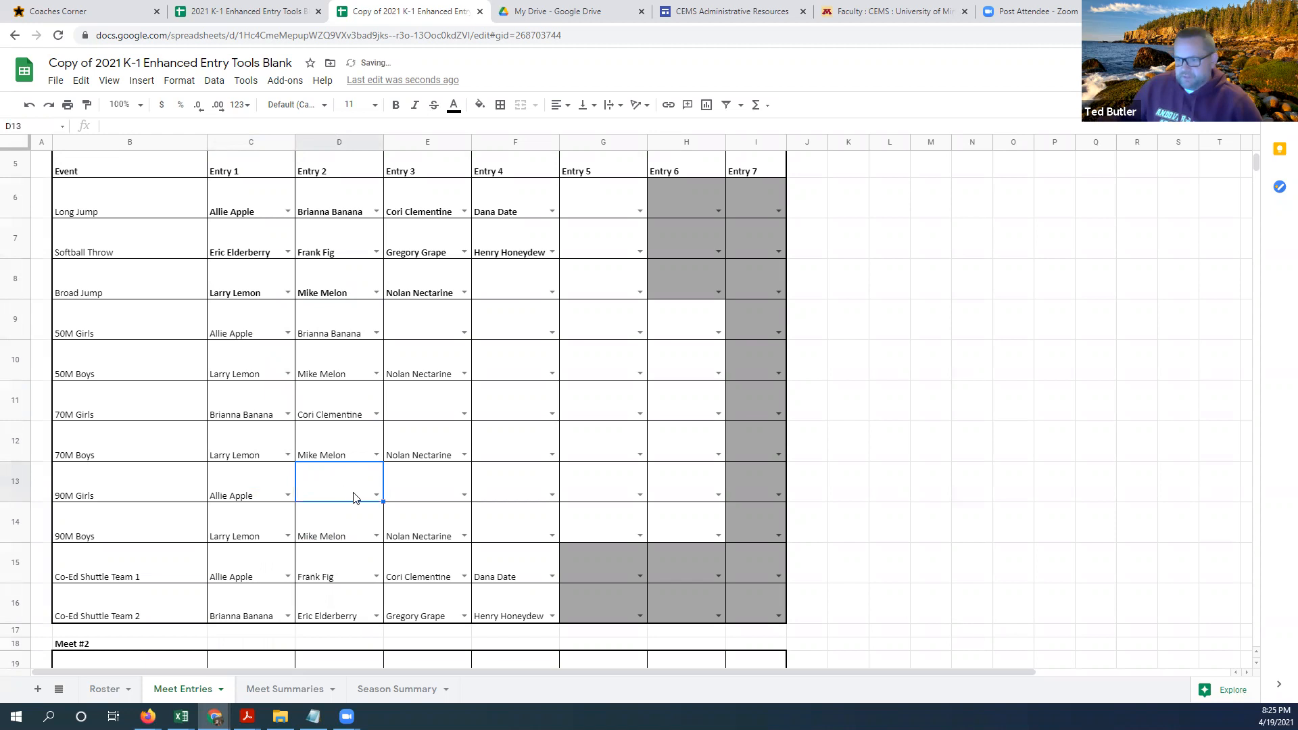
{"action": "left_click", "coordinate": [376, 497]}
{"action": "left_click", "coordinate": [355, 552]}
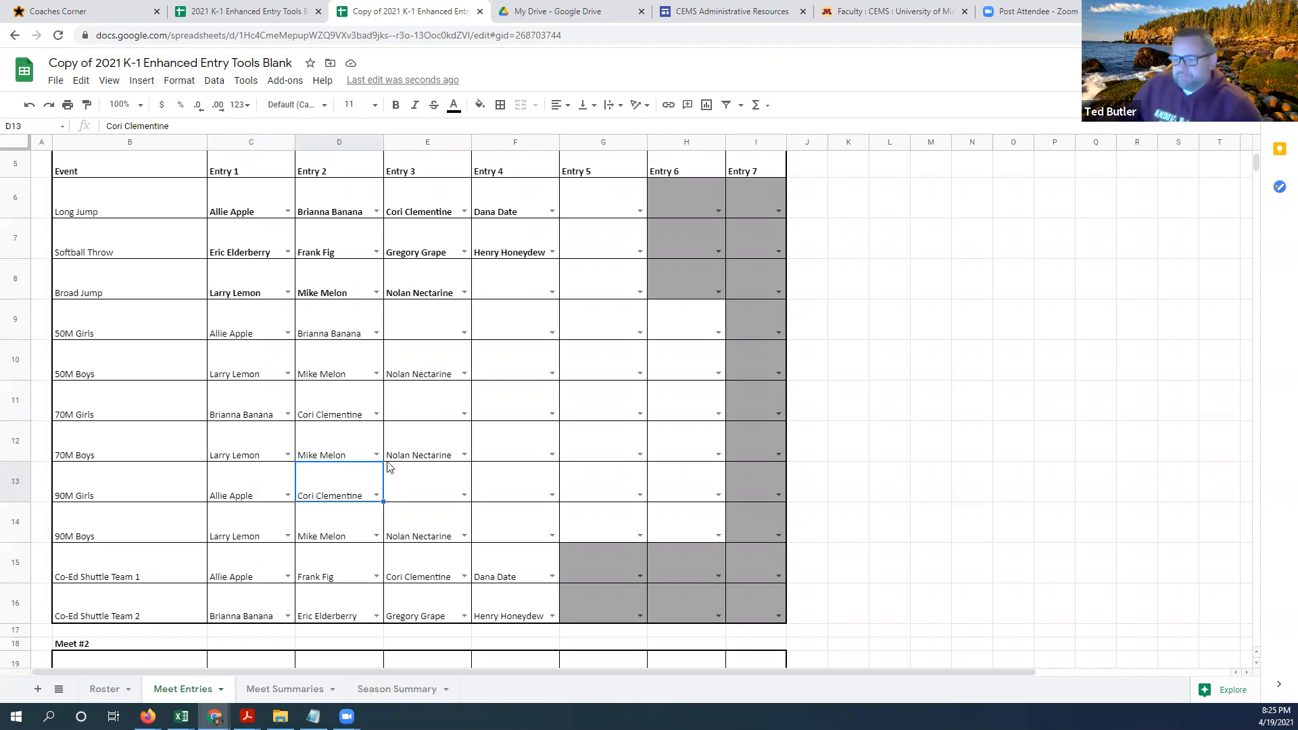
Check the Meet #1 event totals per athlete in the Meet Summaries sheet and return to the Meet Entries sheet
{"action": "left_click", "coordinate": [262, 697]}
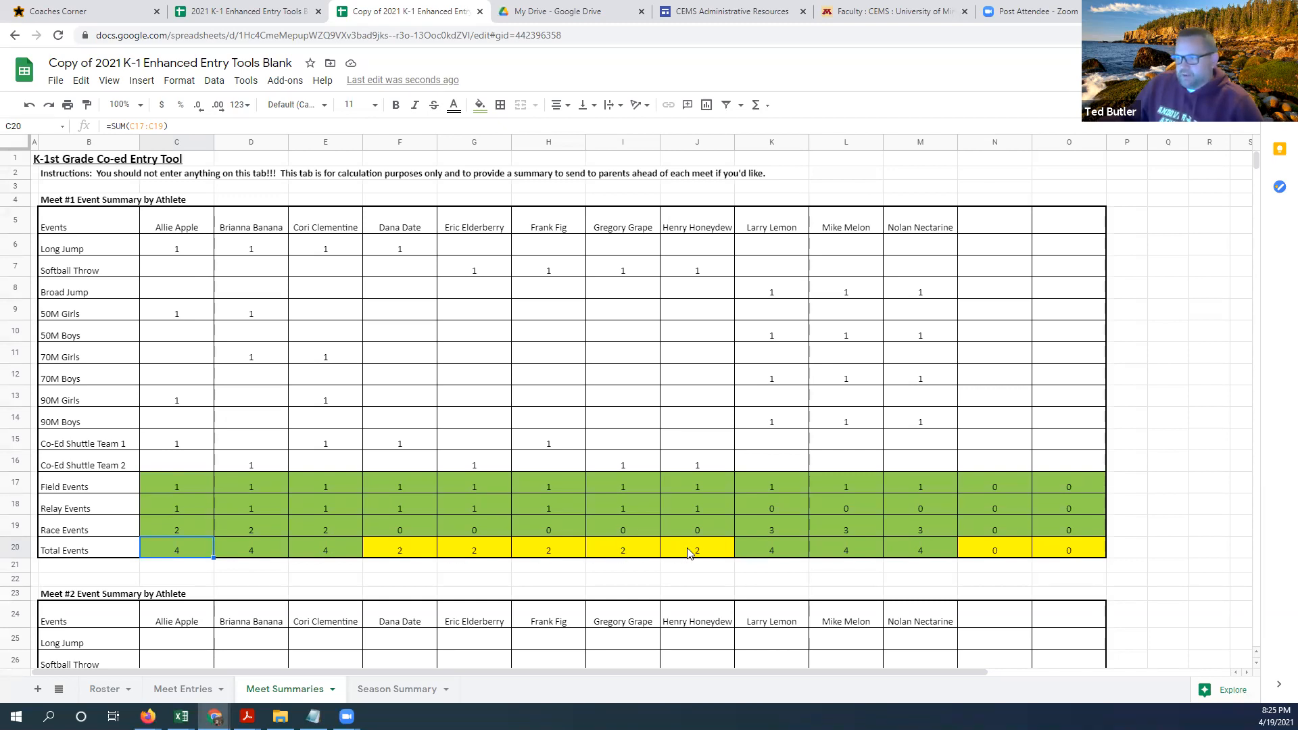
{"action": "left_click", "coordinate": [198, 690]}
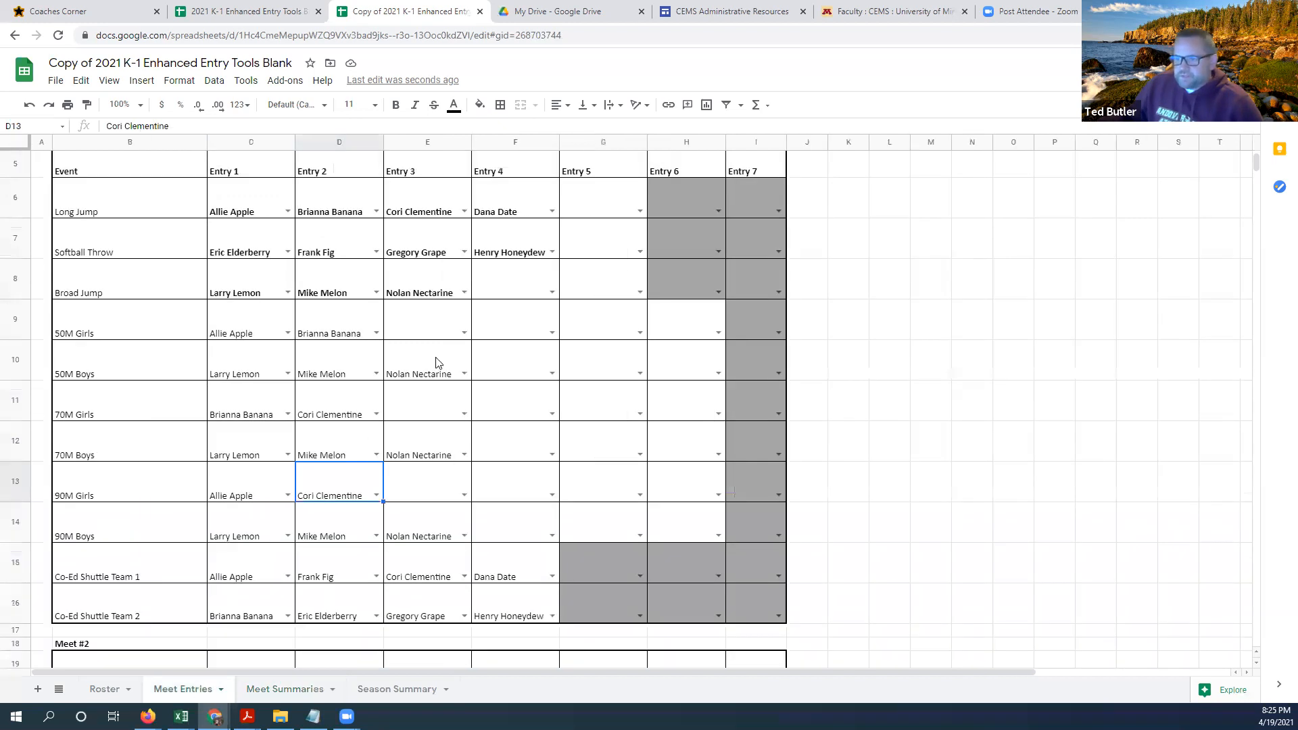
Assign the fourth roster athlete to Entry 3 of the Meet #1 50M Girls and 70M Girls, and check the totals in Meet Summaries
{"action": "left_click", "coordinate": [449, 334]}
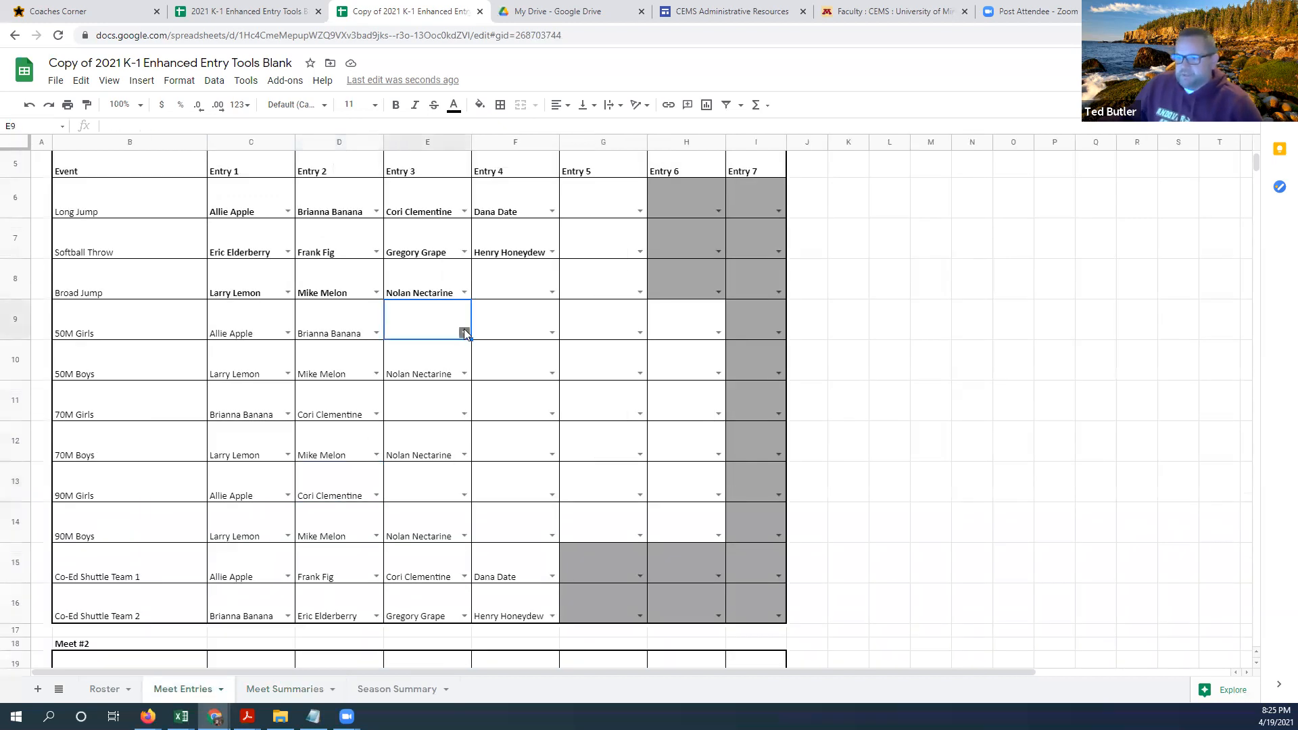
{"action": "left_click", "coordinate": [464, 331]}
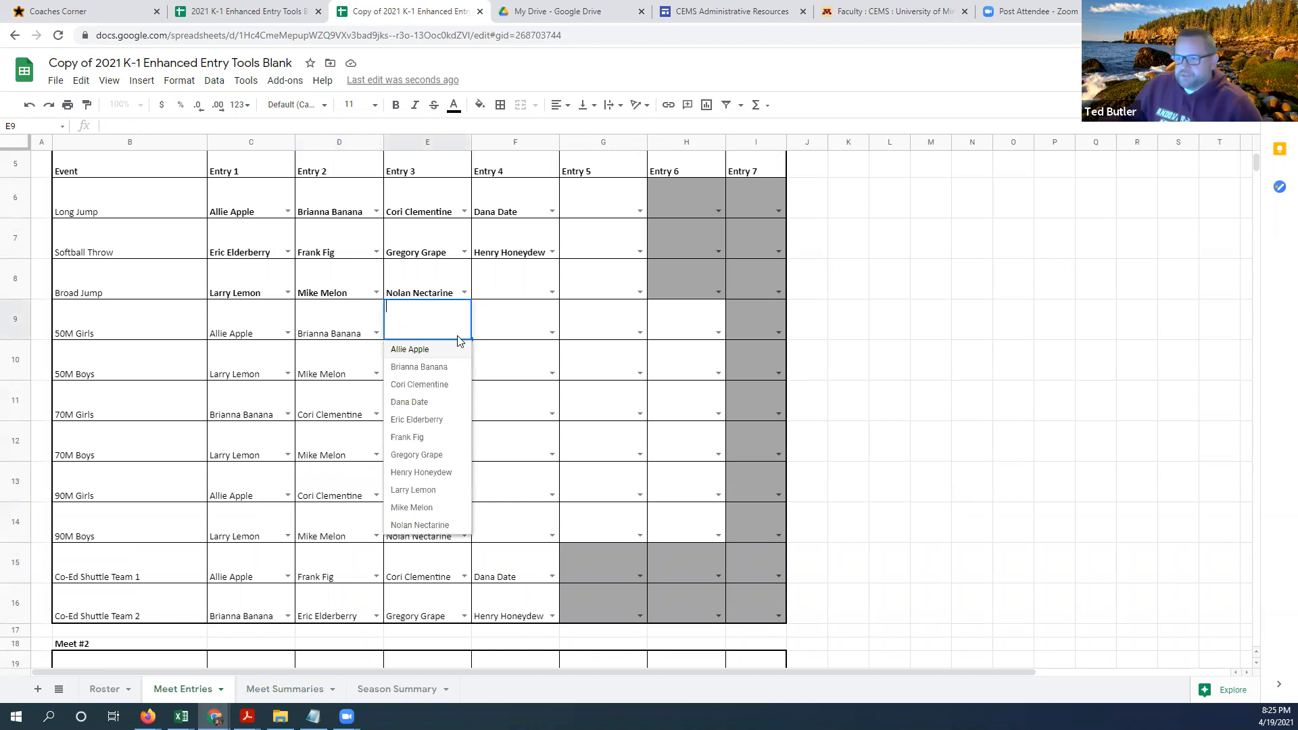
{"action": "left_click", "coordinate": [423, 406]}
{"action": "left_click", "coordinate": [443, 412]}
{"action": "left_click", "coordinate": [464, 413]}
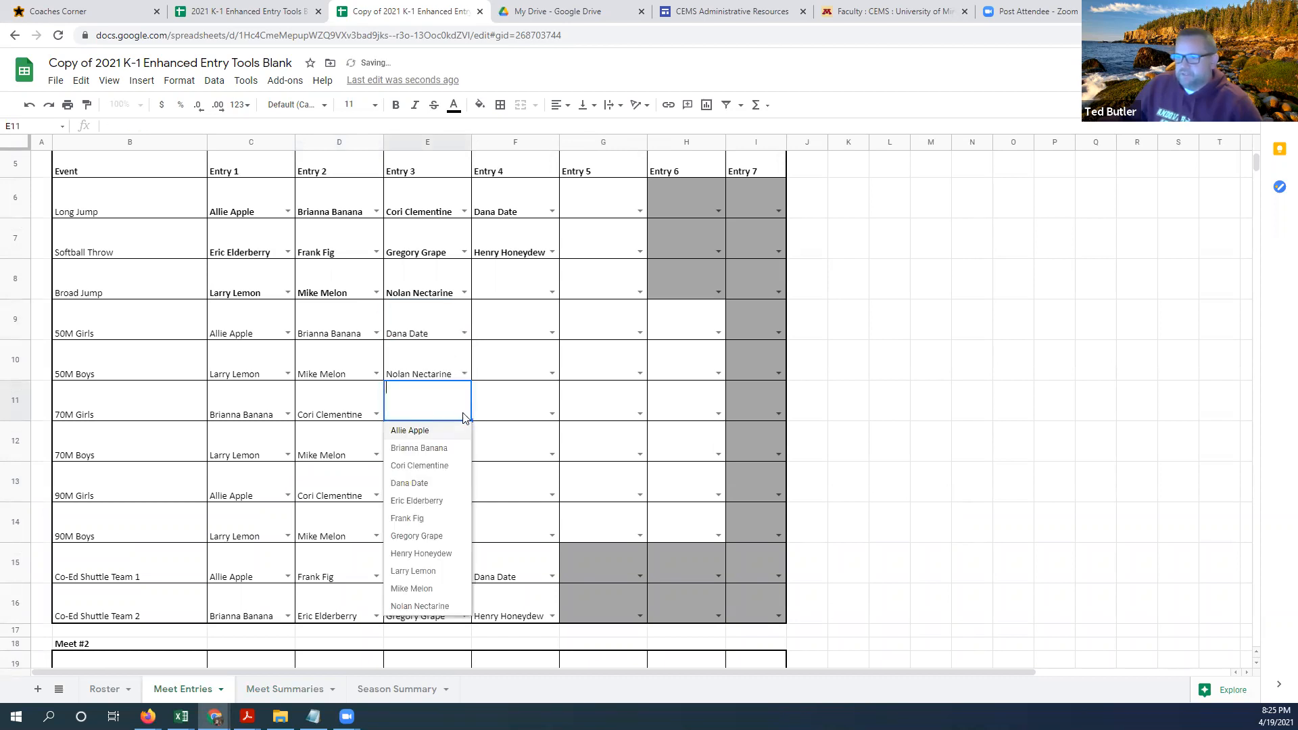
{"action": "left_click", "coordinate": [427, 484]}
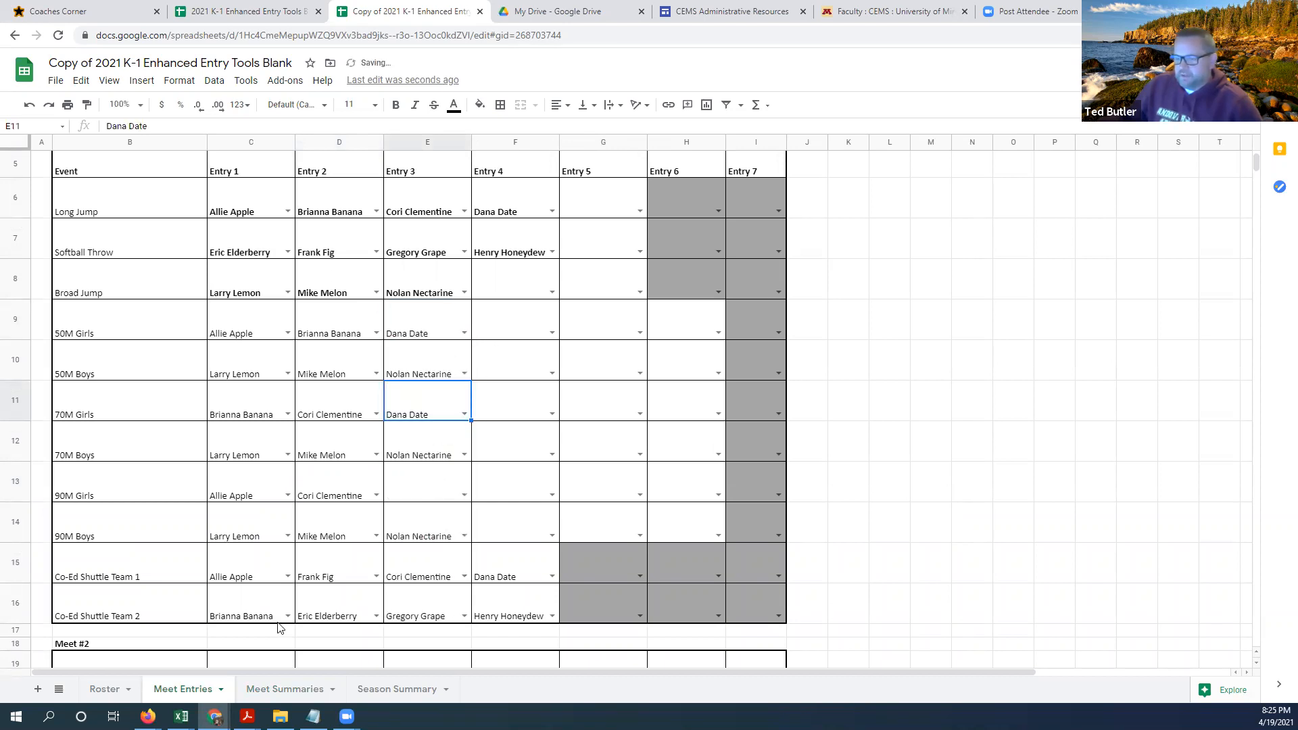
{"action": "left_click", "coordinate": [252, 693]}
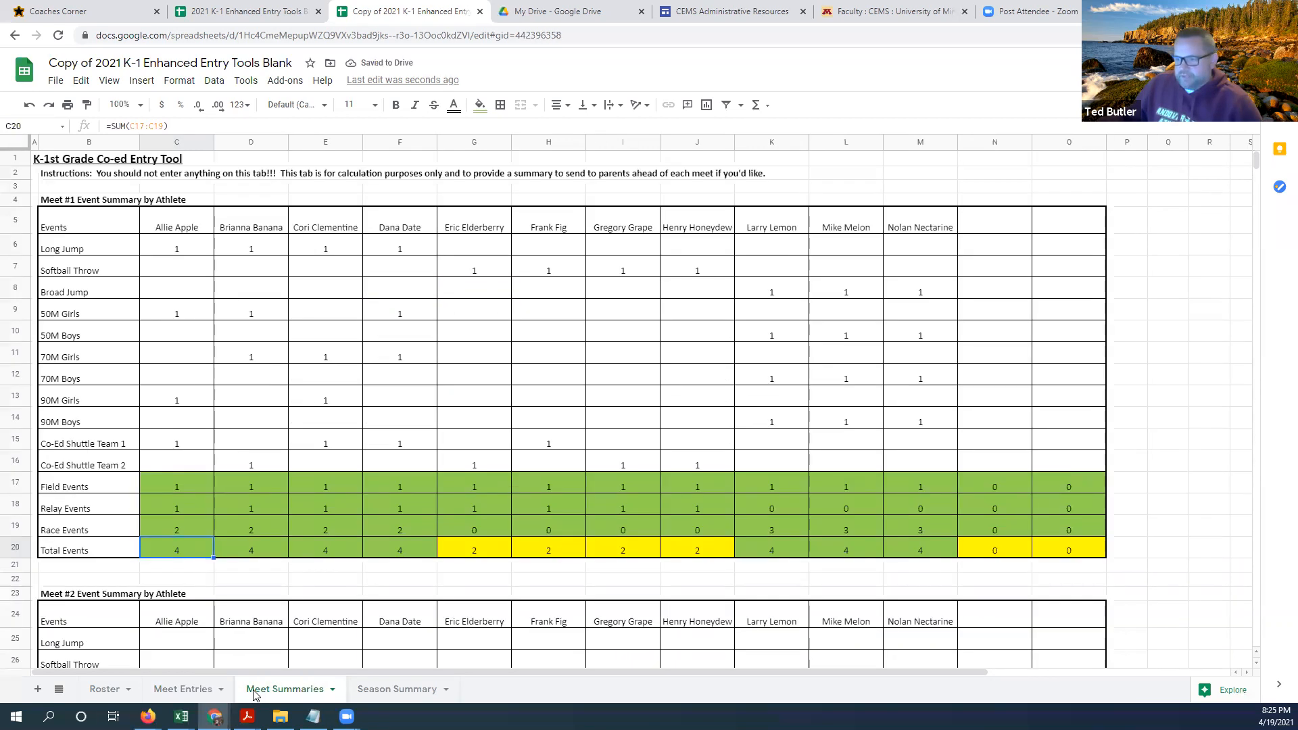
{"action": "left_click", "coordinate": [169, 691]}
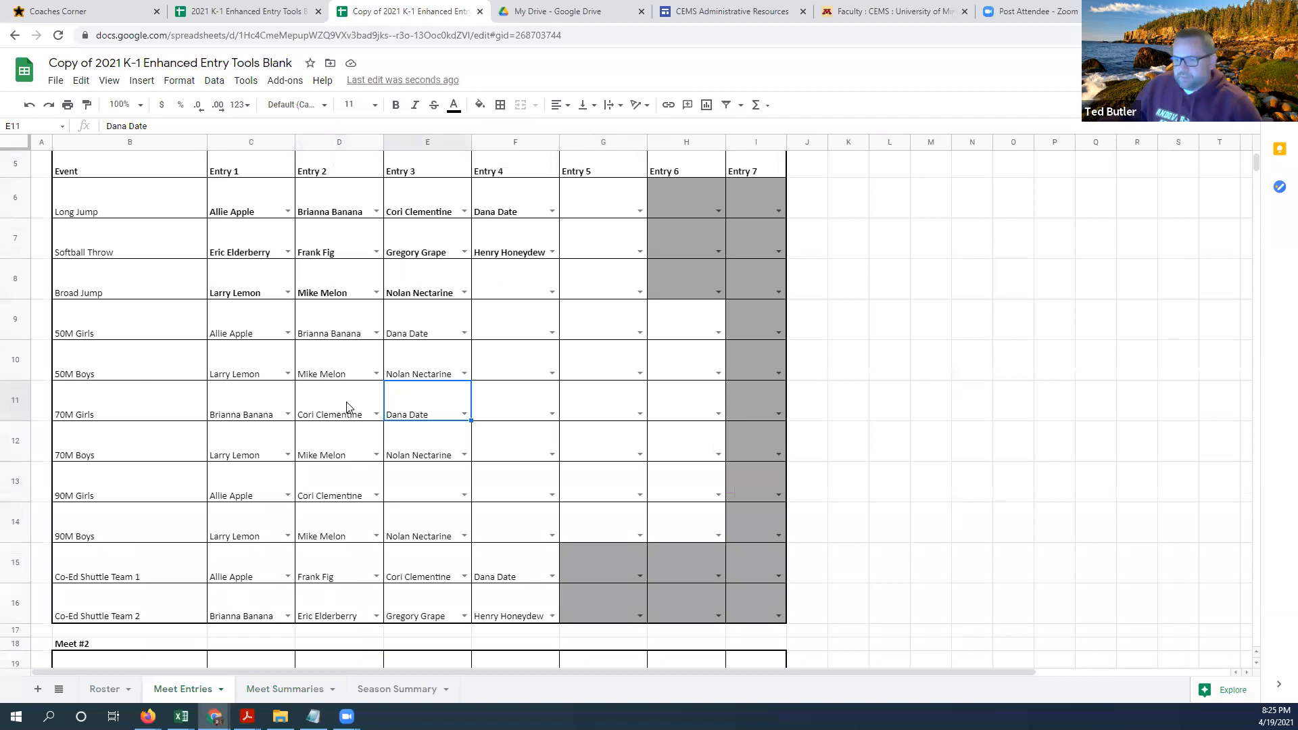
In the Meet Entries sheet, assign the fifth roster athlete to Entry 4 of the Meet #1 50M Boys and 70M Boys
{"action": "left_click", "coordinate": [520, 373]}
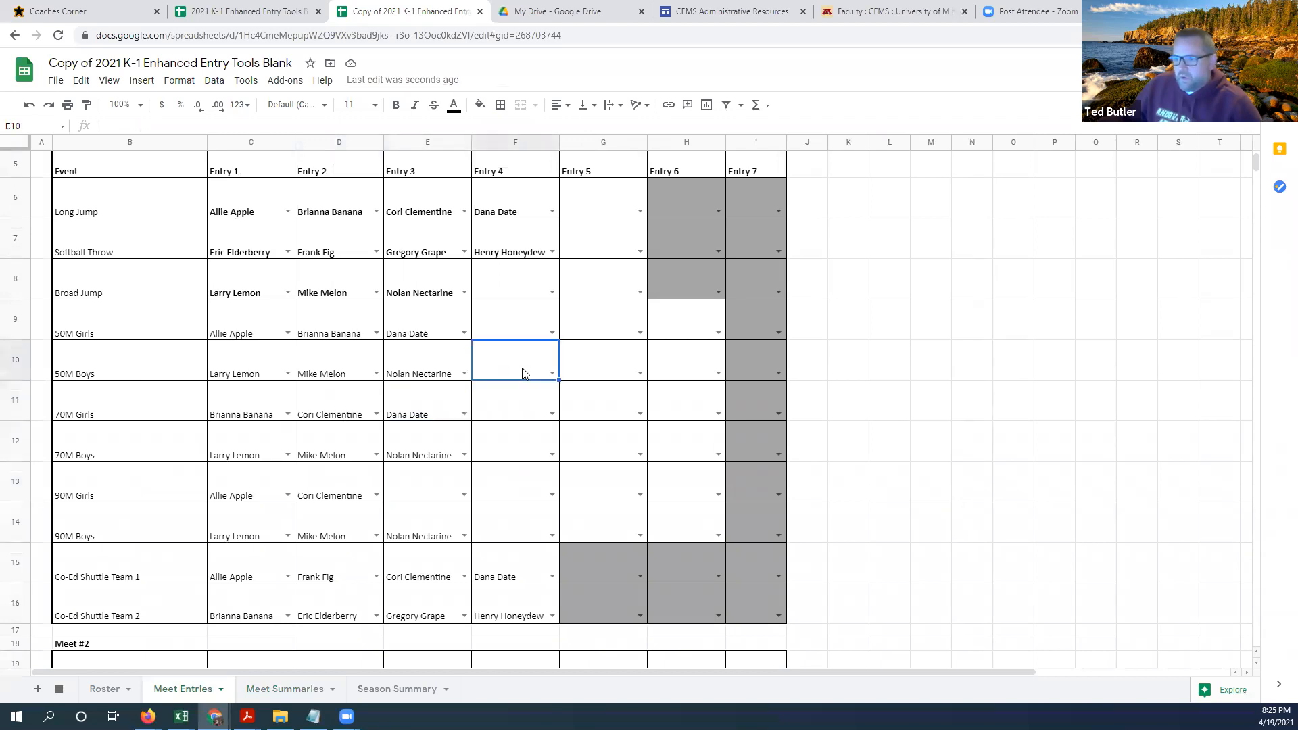
{"action": "left_click", "coordinate": [552, 374]}
{"action": "left_click", "coordinate": [508, 466]}
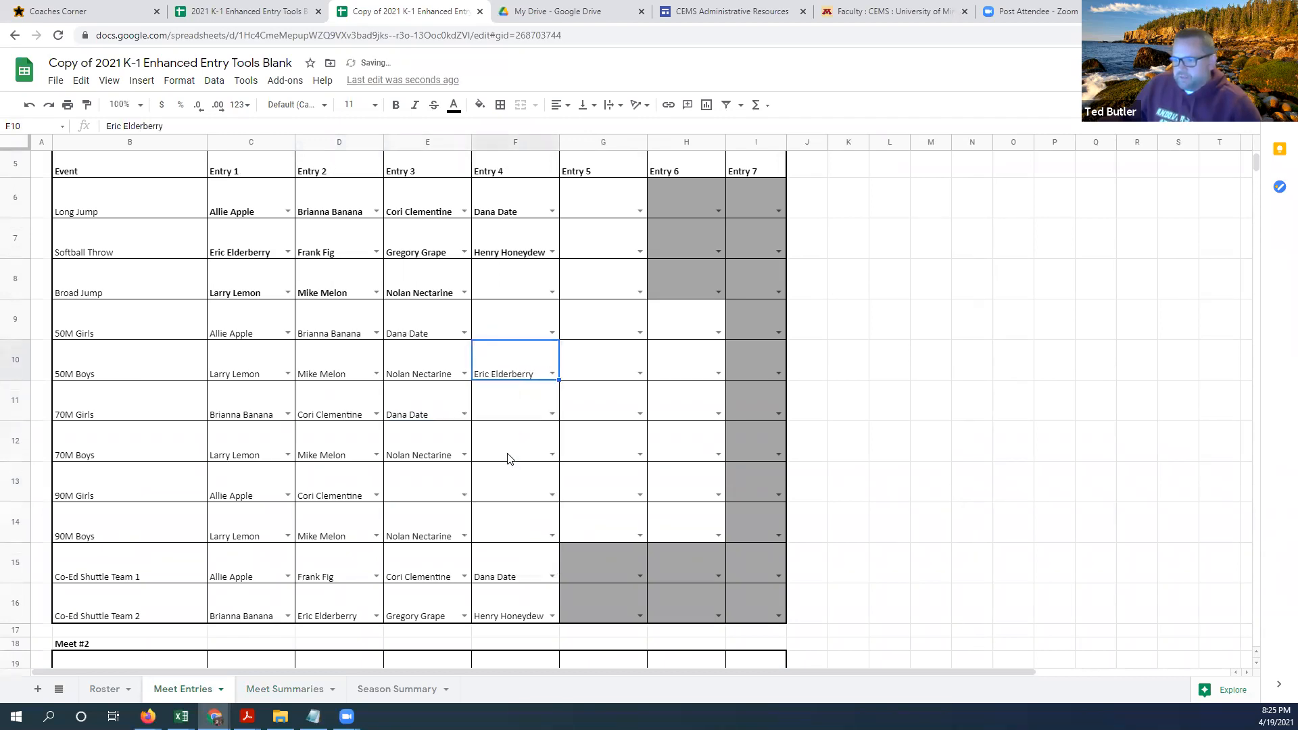
{"action": "left_click", "coordinate": [516, 452]}
{"action": "left_click", "coordinate": [552, 454]}
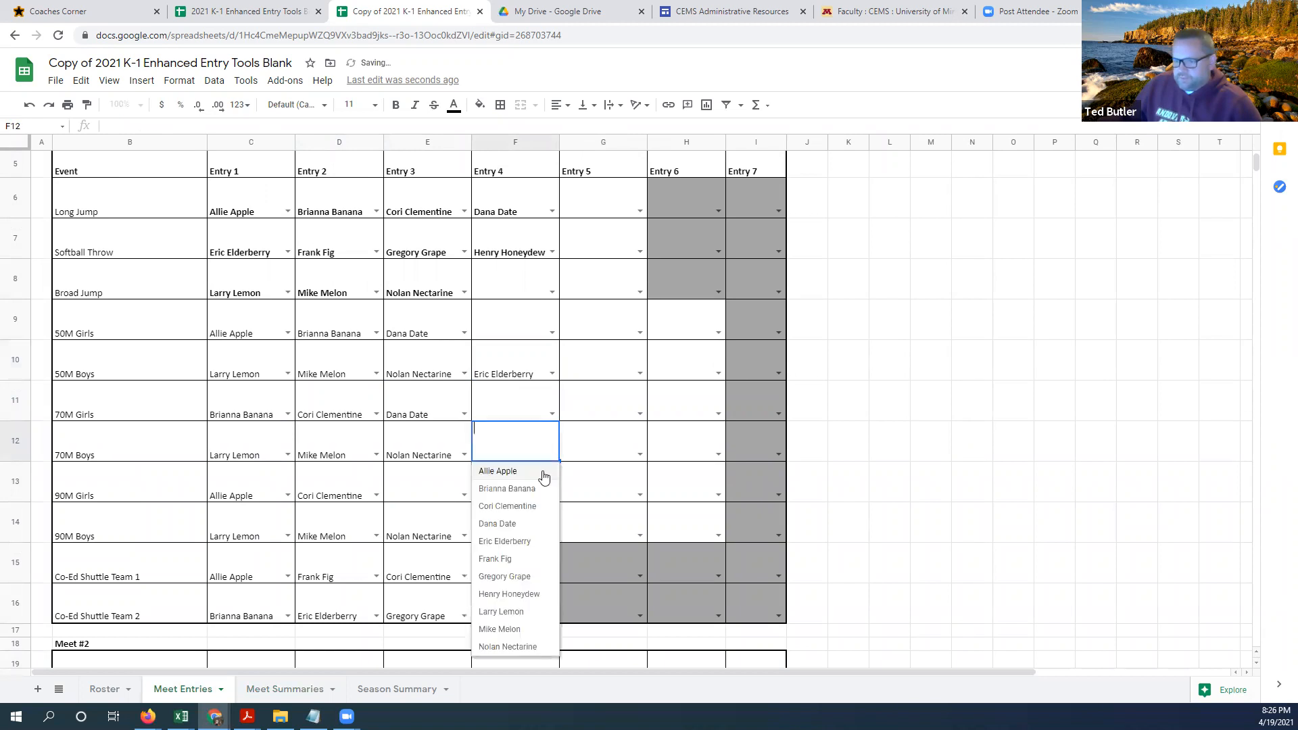
{"action": "left_click", "coordinate": [508, 539]}
Assign the sixth roster athlete to Entry 5 of the Meet #1 50M Boys and 90M Boys
{"action": "left_click", "coordinate": [618, 373]}
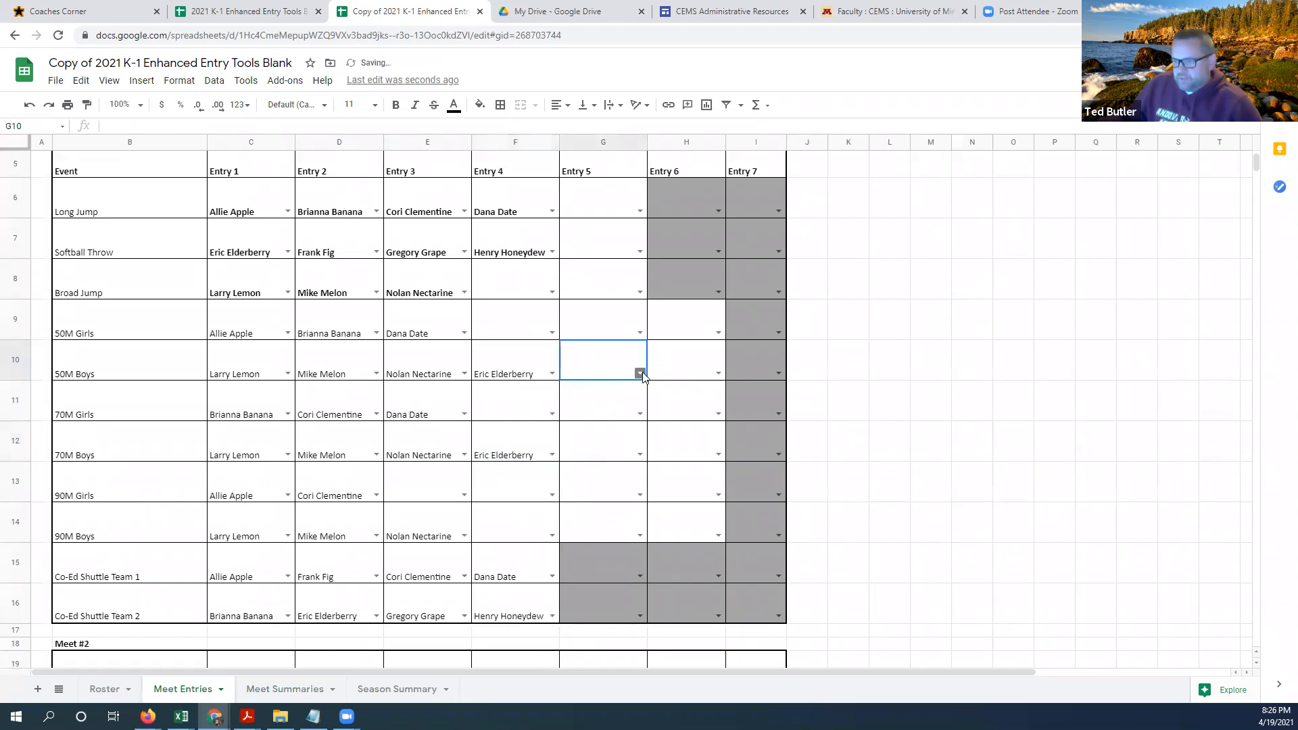
{"action": "left_click", "coordinate": [640, 374]}
{"action": "left_click", "coordinate": [586, 478]}
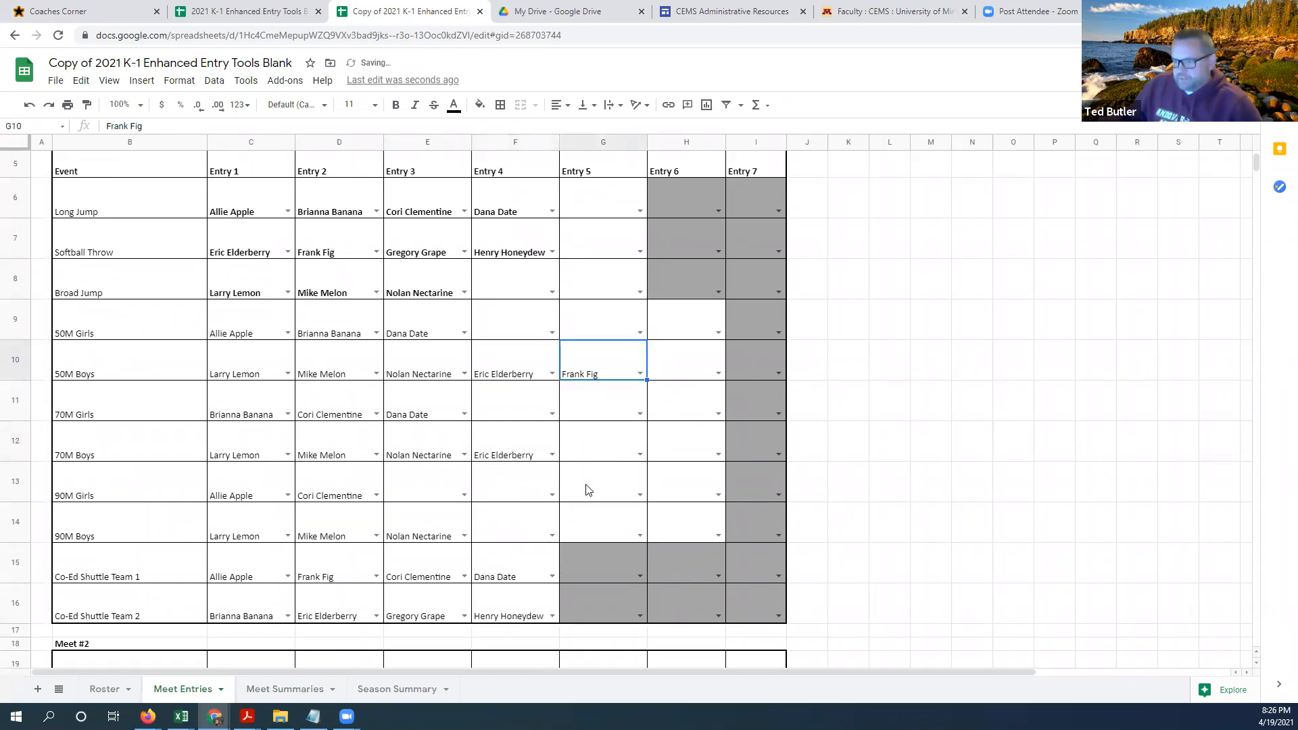
{"action": "left_click", "coordinate": [581, 526]}
{"action": "left_click", "coordinate": [638, 535]}
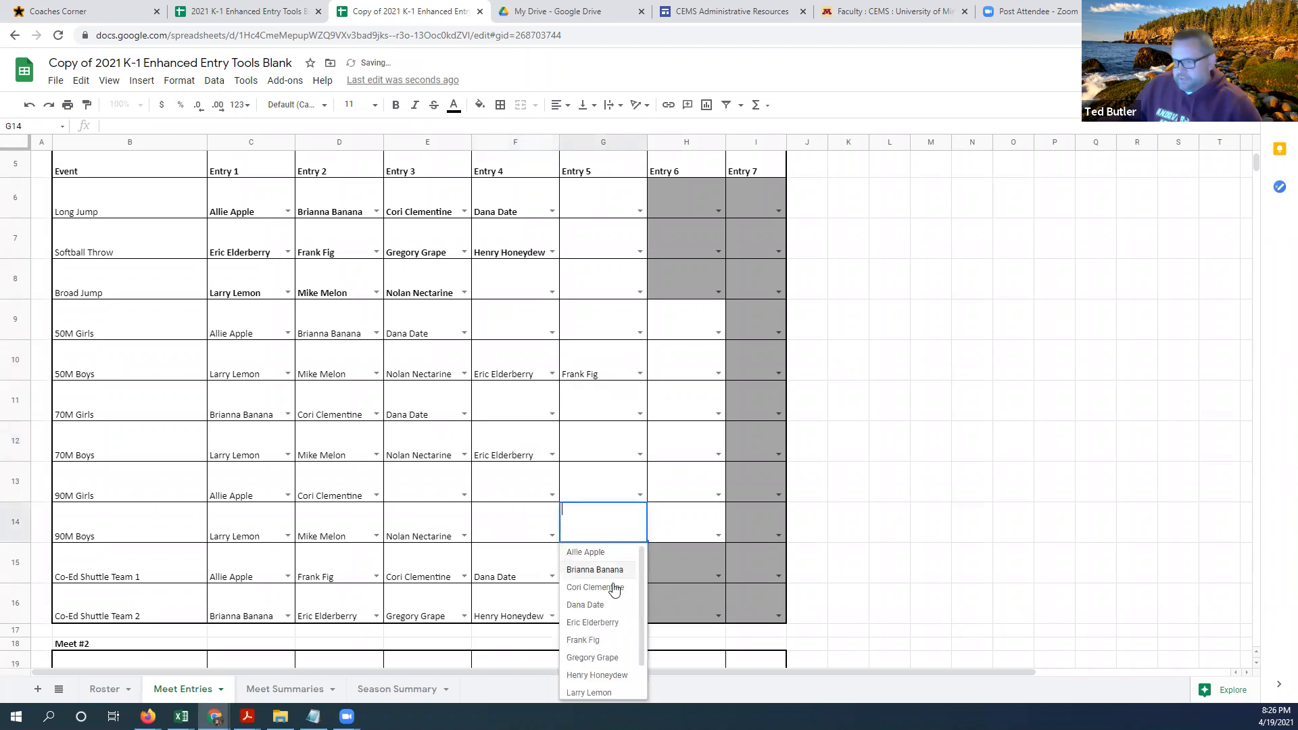
{"action": "left_click", "coordinate": [585, 640]}
Assign the seventh roster athlete to Entry 5 of the Meet #1 70M Boys and Entry 4 of the 90M Boys, and check Meet Summaries
{"action": "left_click", "coordinate": [539, 412]}
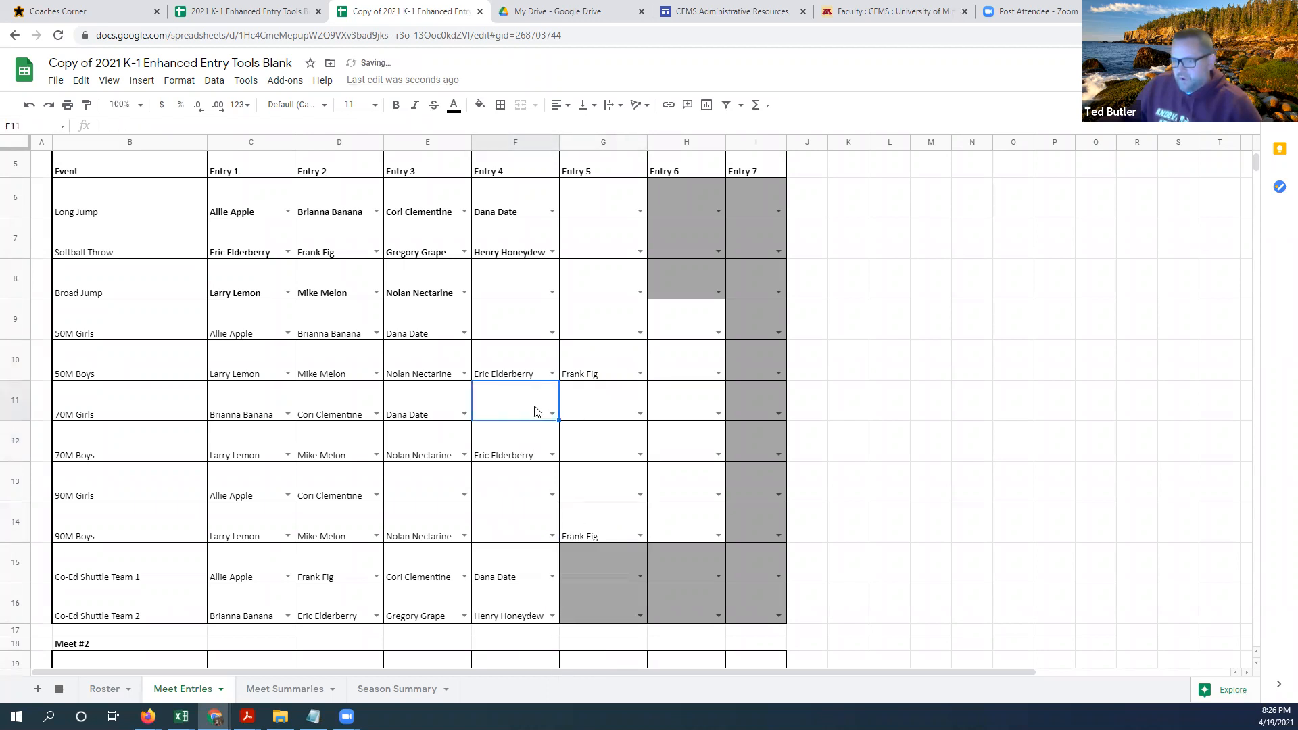
{"action": "left_click", "coordinate": [586, 453]}
{"action": "left_click", "coordinate": [639, 455]}
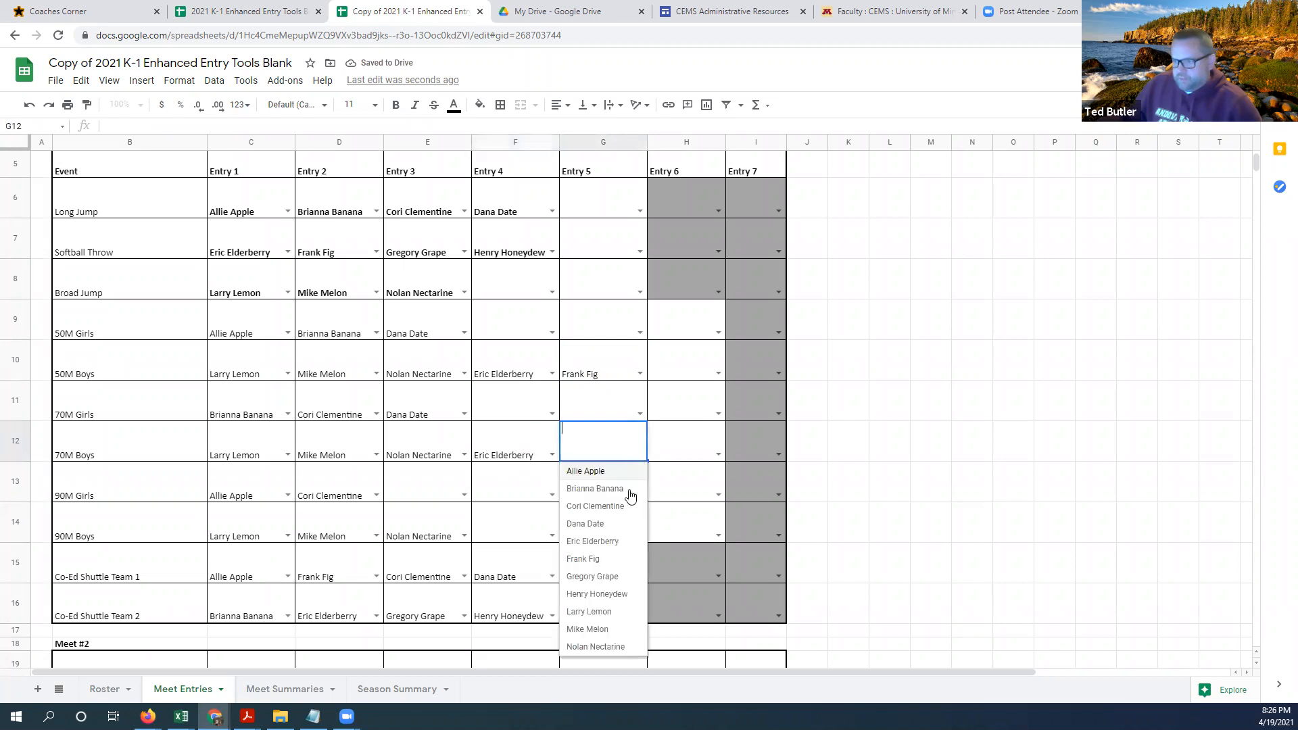
{"action": "left_click", "coordinate": [590, 574]}
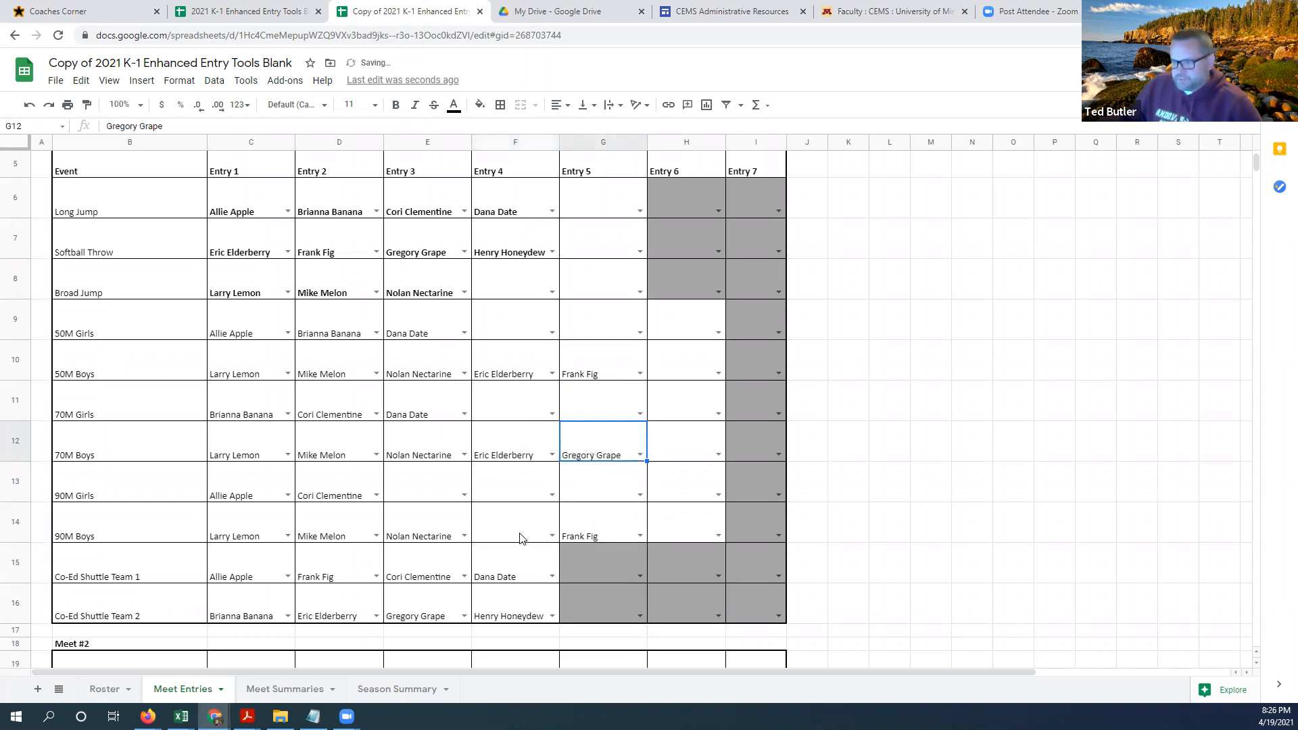
{"action": "left_click", "coordinate": [521, 538]}
{"action": "left_click", "coordinate": [551, 535]}
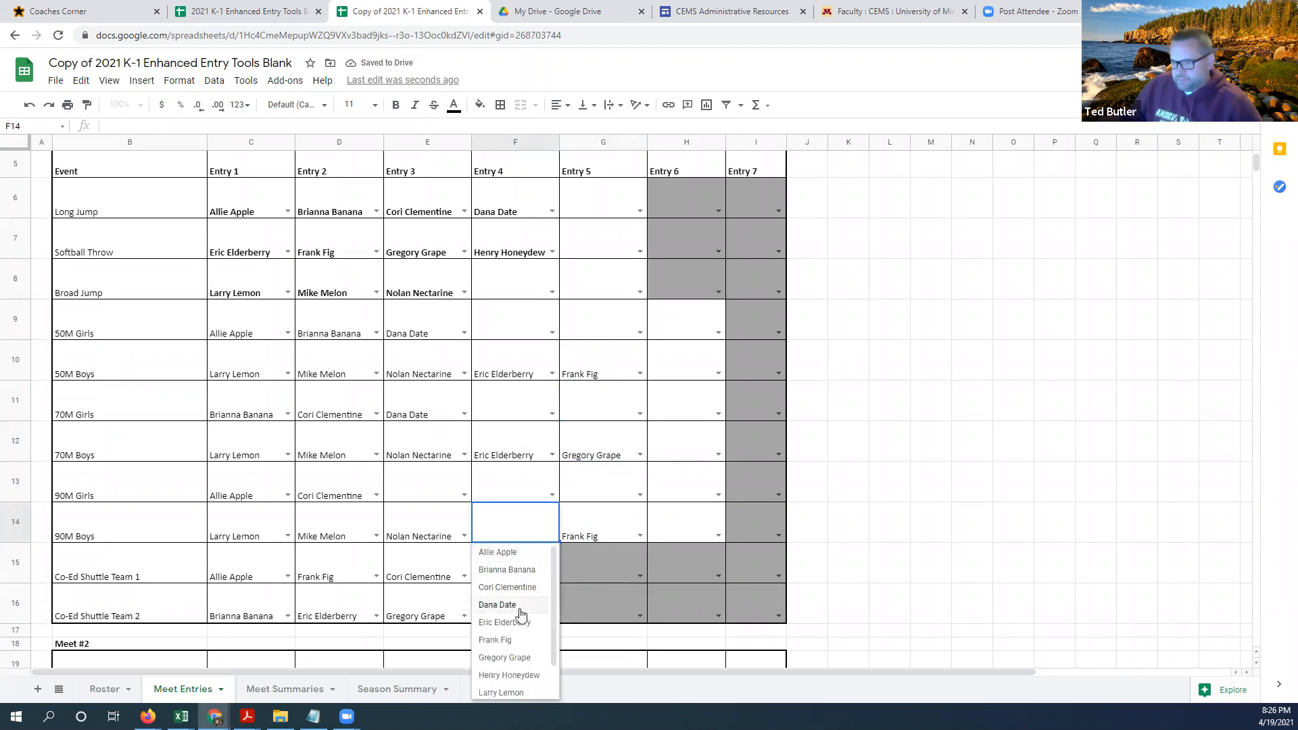
{"action": "left_click", "coordinate": [507, 660]}
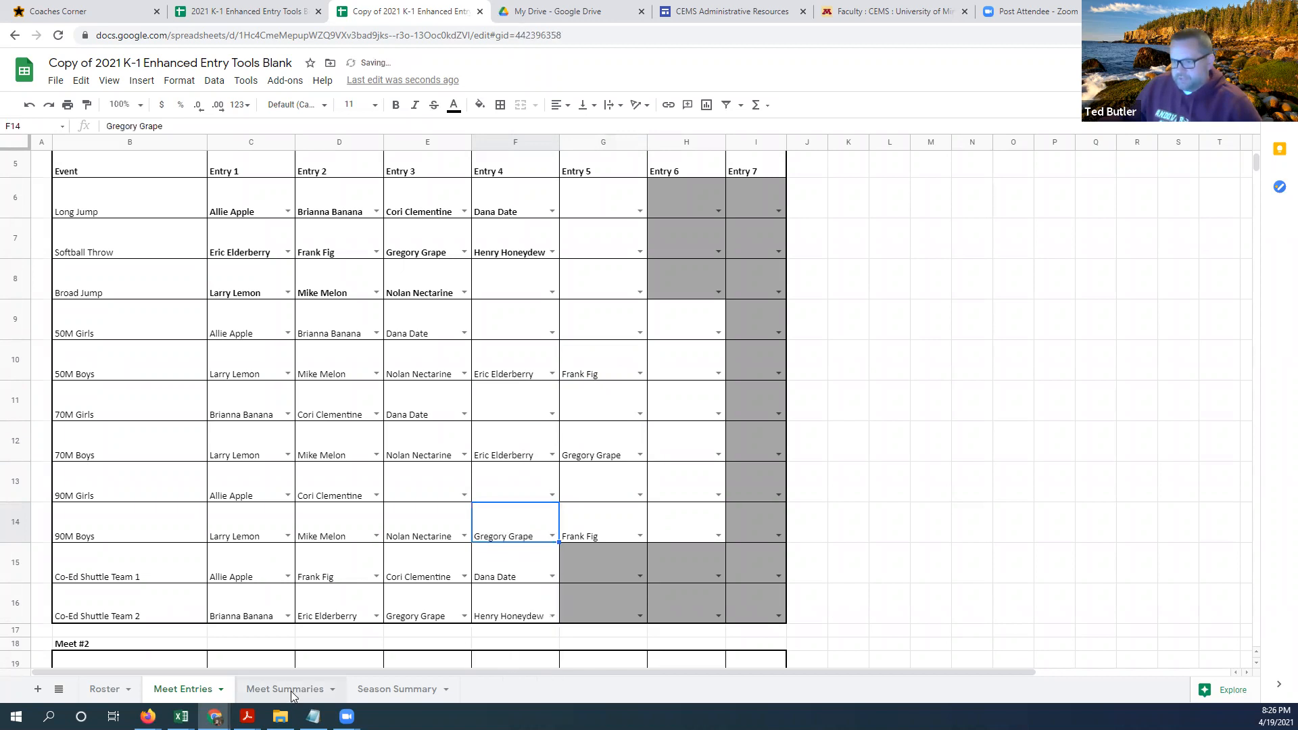
{"action": "left_click", "coordinate": [291, 690]}
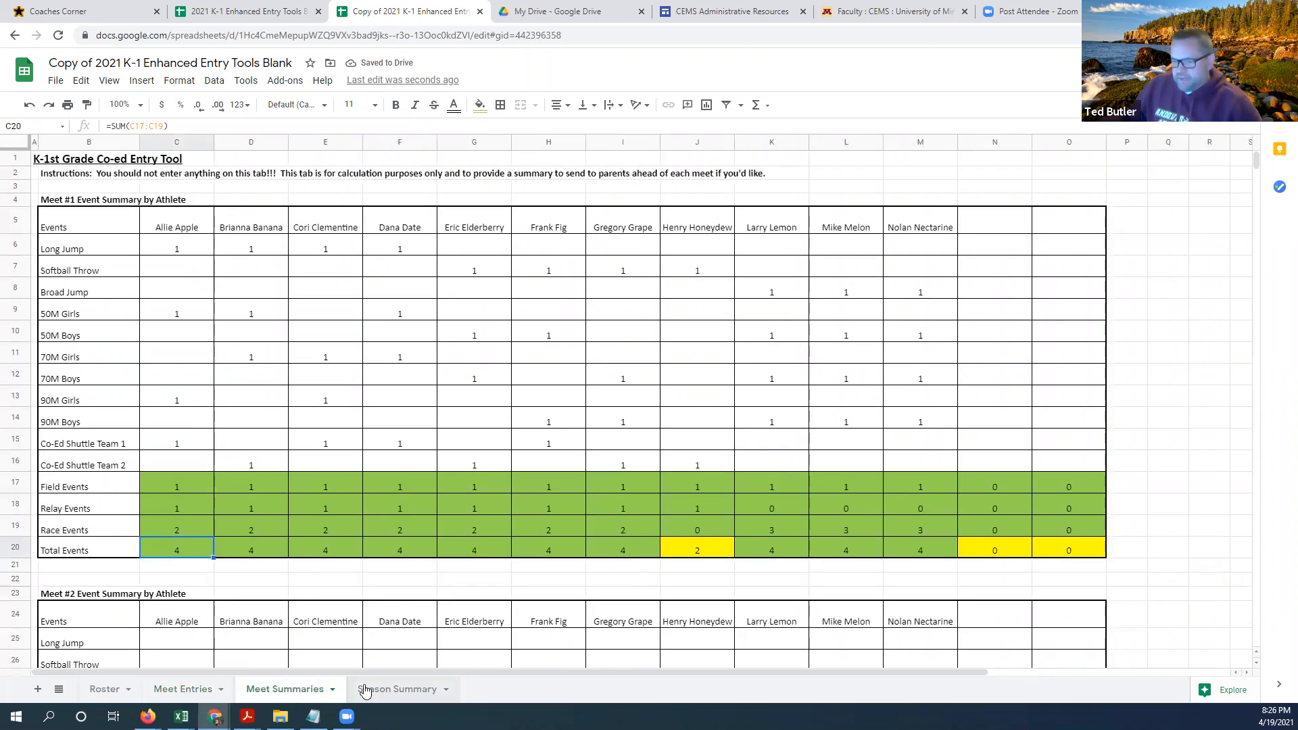
{"action": "left_click", "coordinate": [181, 690]}
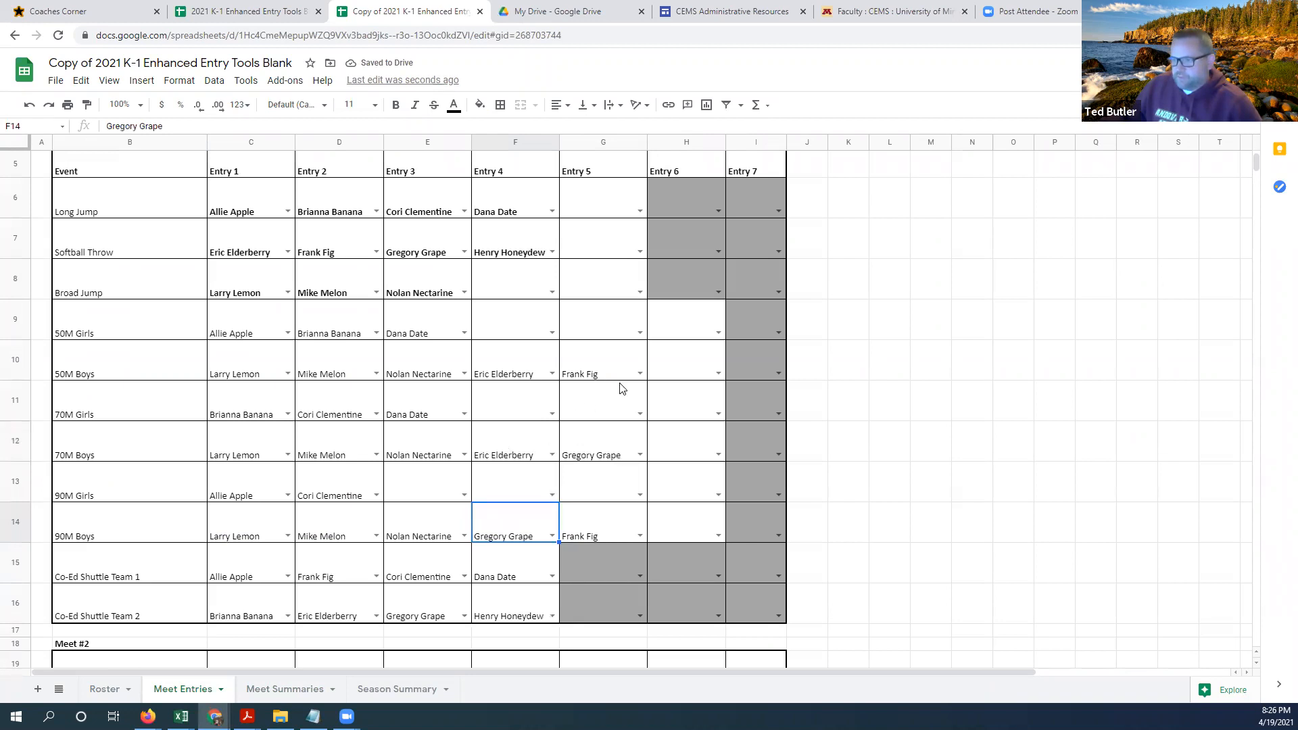
Assign the eighth roster athlete to Entry 6 of the Meet #1 50M Boys and 70M Boys in the Meet Entries sheet
{"action": "left_click", "coordinate": [685, 364]}
{"action": "left_click", "coordinate": [718, 373]}
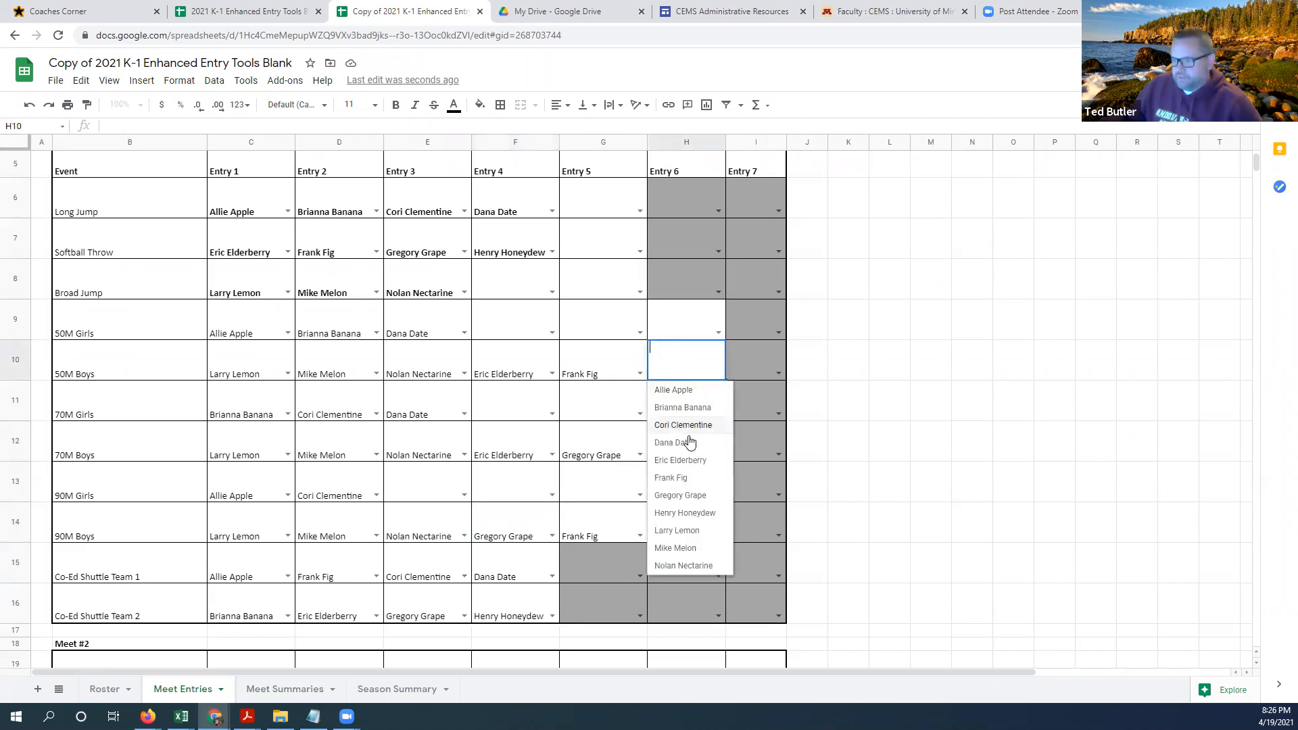
{"action": "left_click", "coordinate": [675, 514]}
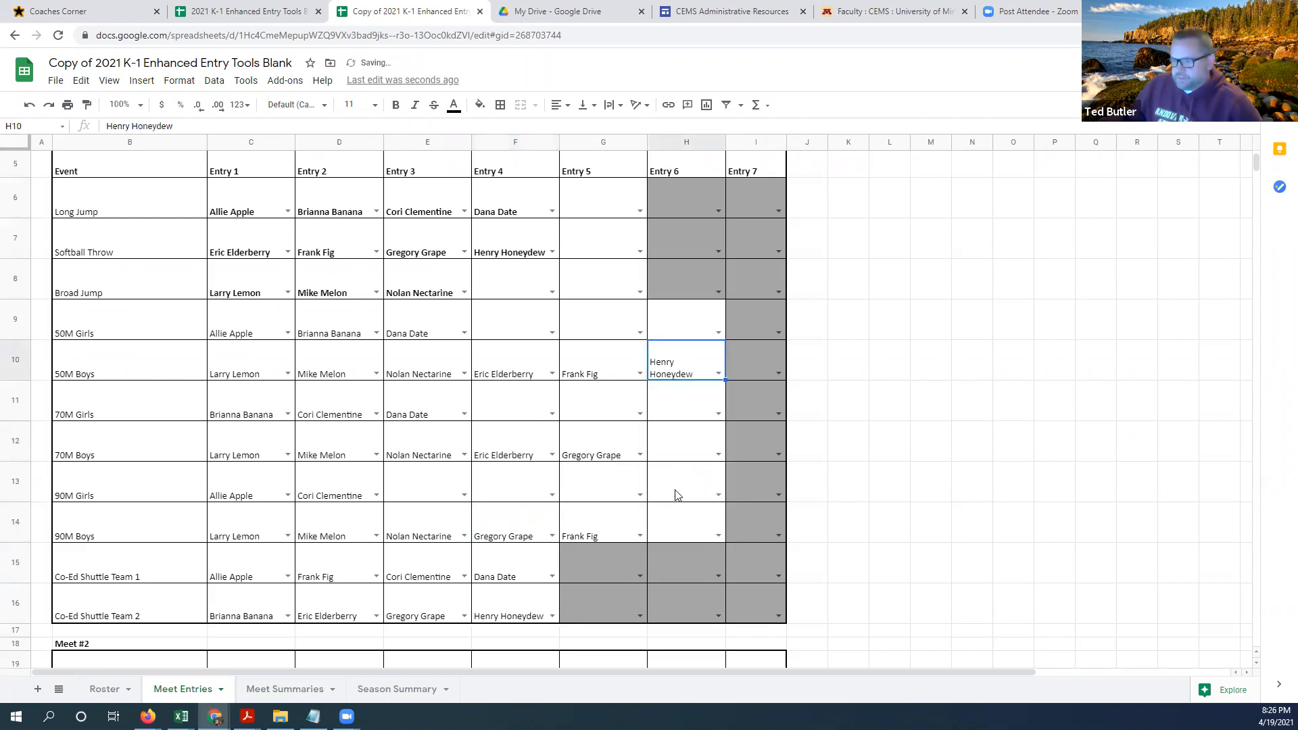
{"action": "left_click", "coordinate": [682, 456]}
{"action": "left_click", "coordinate": [718, 454]}
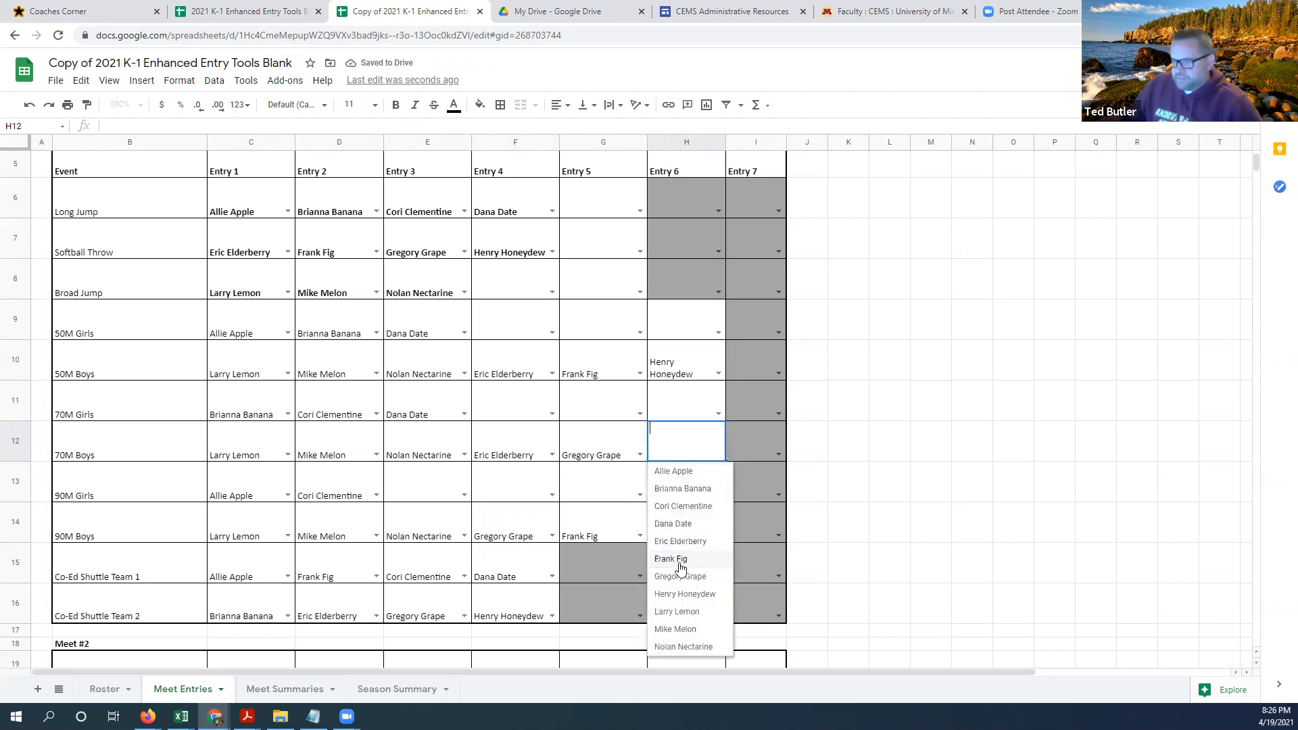
{"action": "left_click", "coordinate": [681, 594]}
{"action": "left_click", "coordinate": [464, 333]}
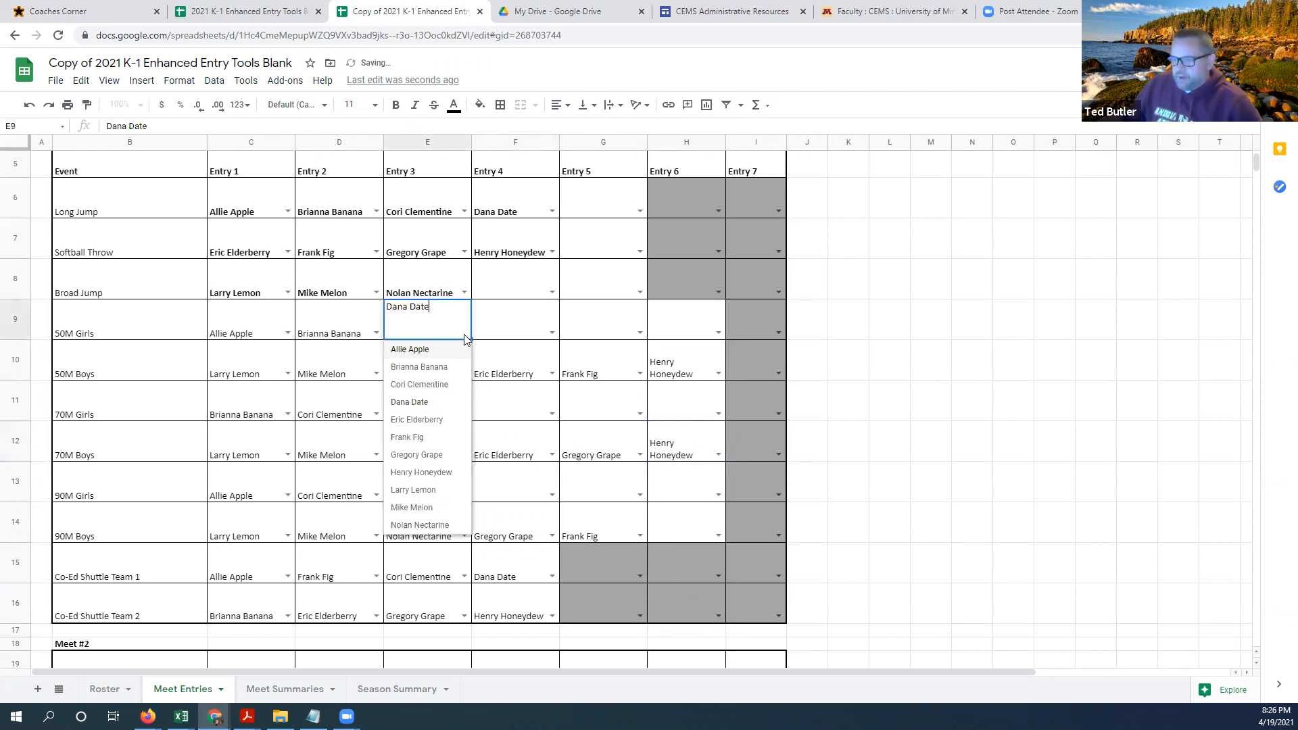
{"action": "left_click", "coordinate": [510, 317]}
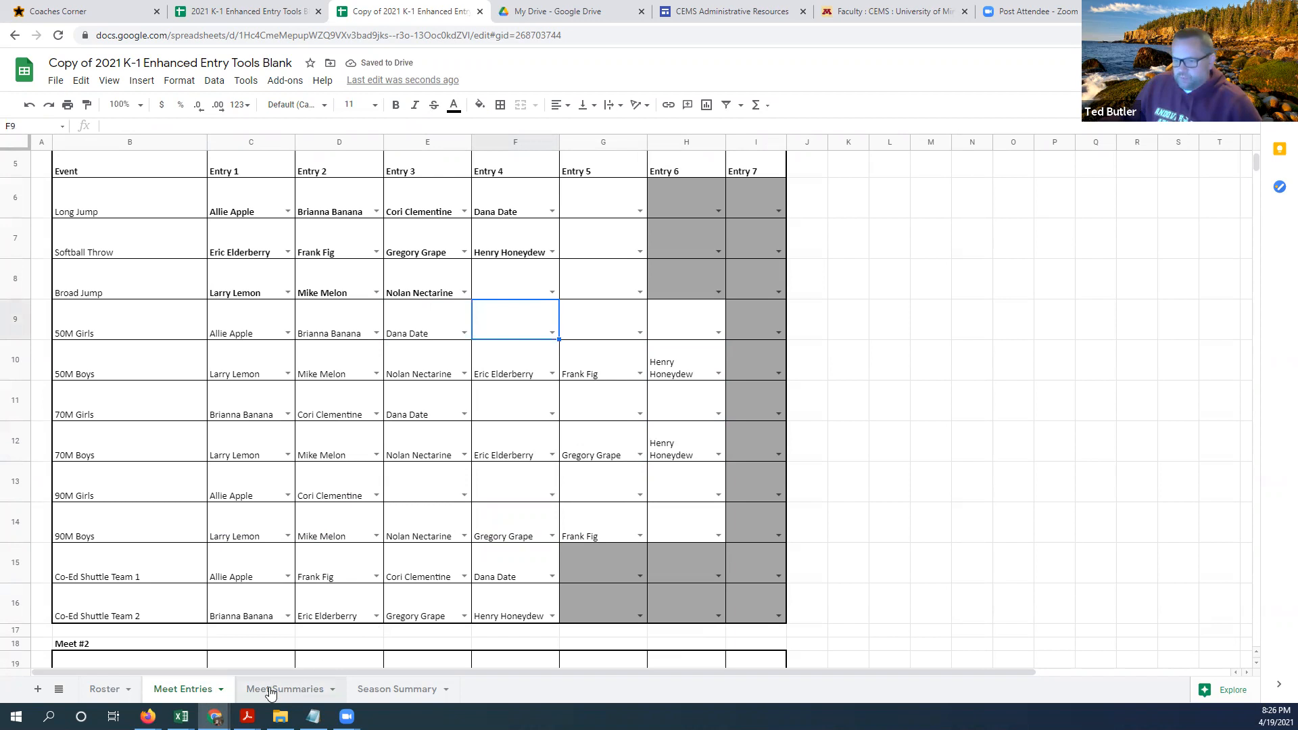
Review the Meet #1 Total Events row for all listed athletes in the Meet Summaries sheet
{"action": "left_click", "coordinate": [267, 690]}
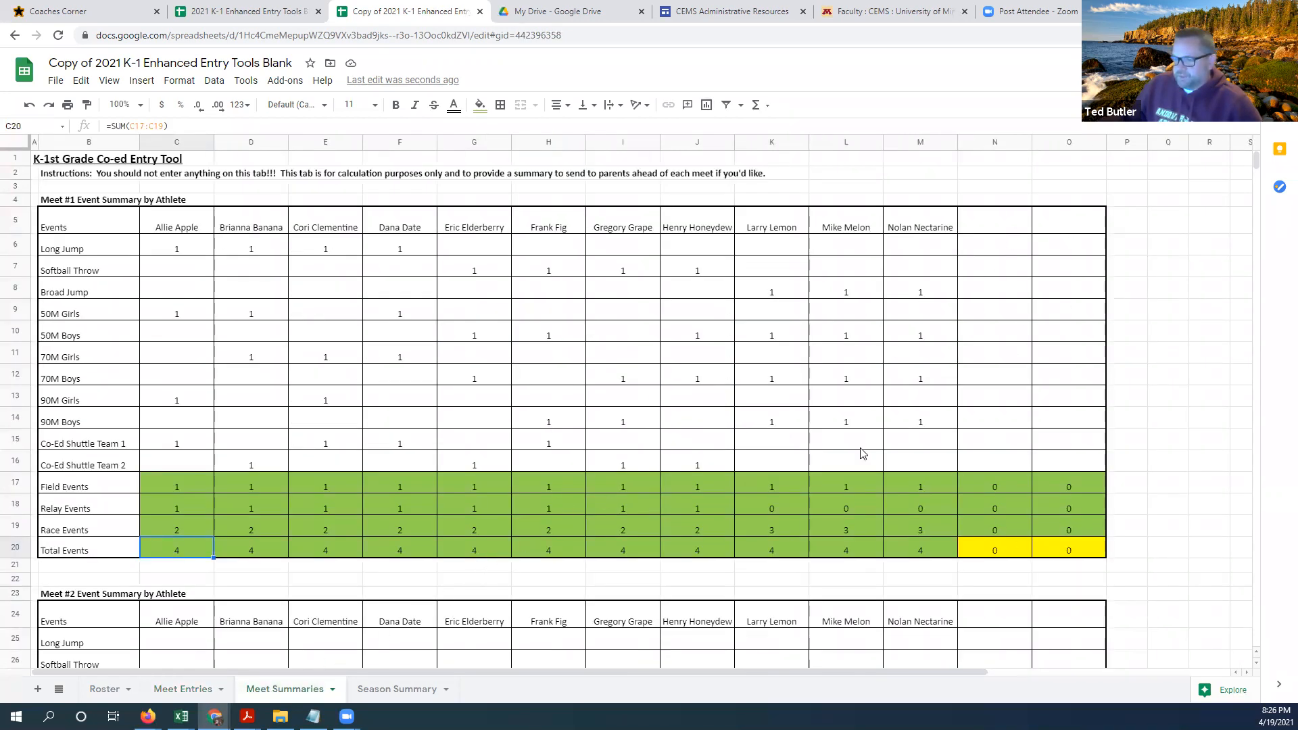
{"action": "left_click_drag", "start_coordinate": [917, 554], "coordinate": [203, 556]}
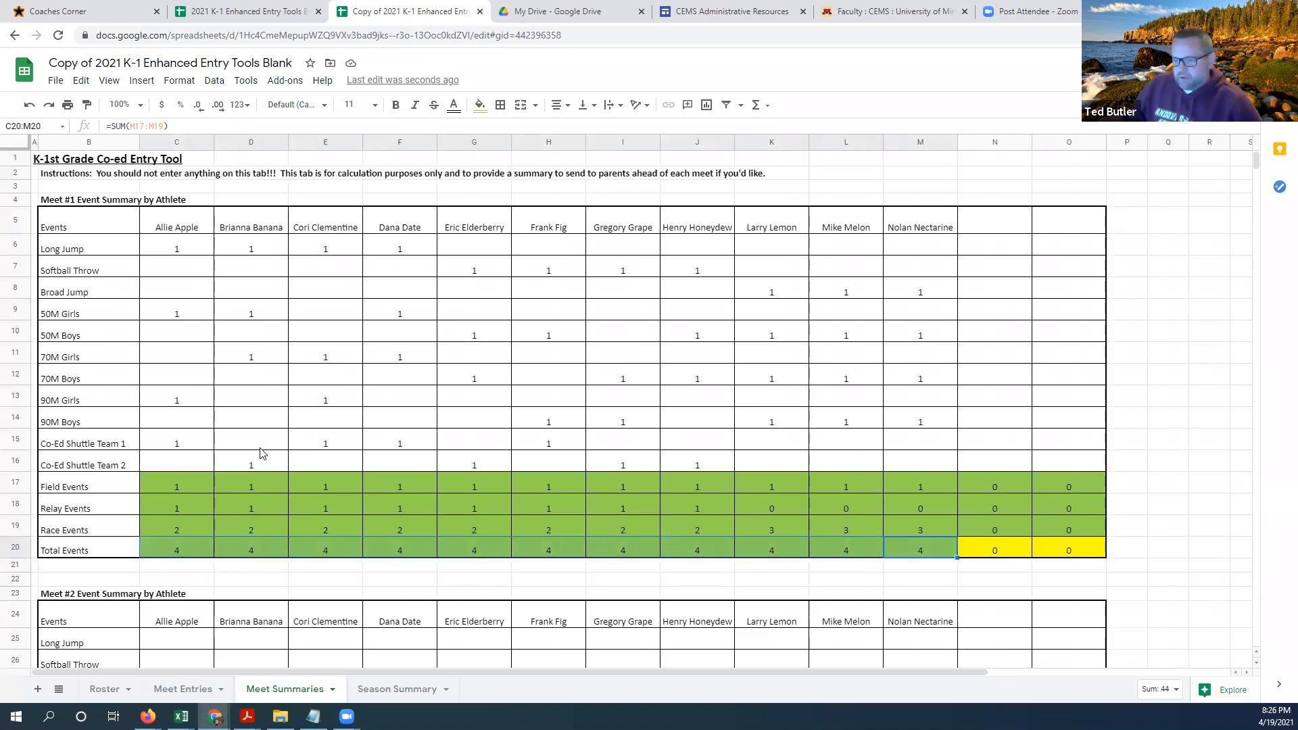
{"action": "left_click", "coordinate": [280, 425]}
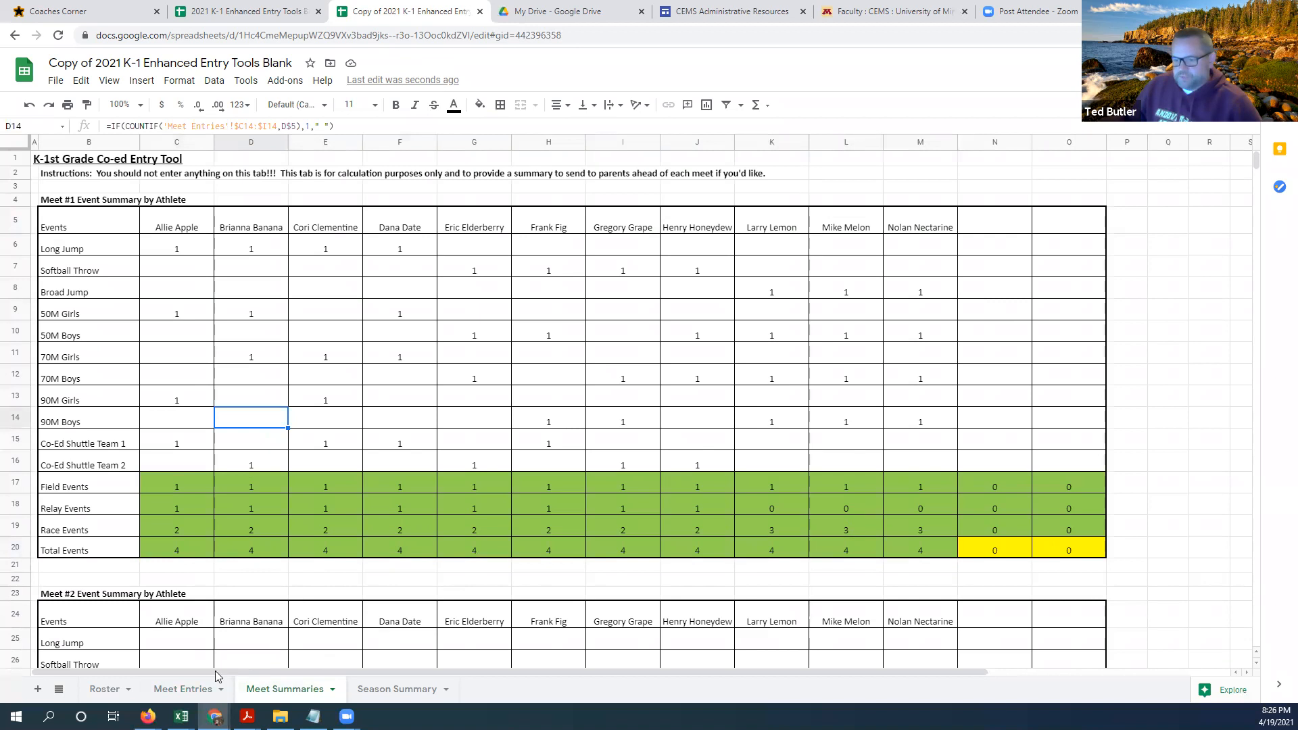
In the Meet Entries sheet, copy the four Meet #1 Long Jump entries into Entries 1 to 4 of the Meet #2 Softball Throw
{"action": "left_click", "coordinate": [184, 689]}
{"action": "scroll", "coordinate": [350, 363], "scroll_direction": "up", "scroll_amount": 1}
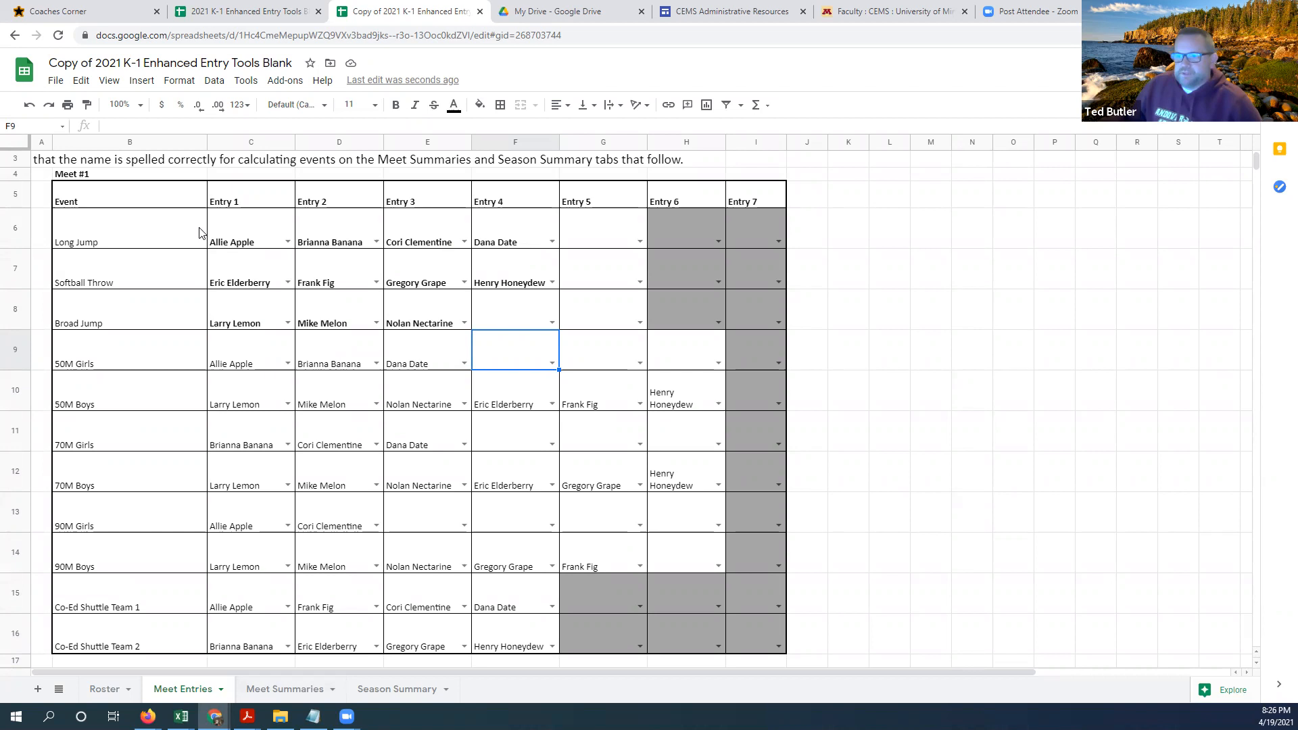
{"action": "left_click_drag", "start_coordinate": [209, 233], "coordinate": [497, 223]}
{"action": "right_click", "coordinate": [496, 223]}
{"action": "left_click", "coordinate": [556, 262]}
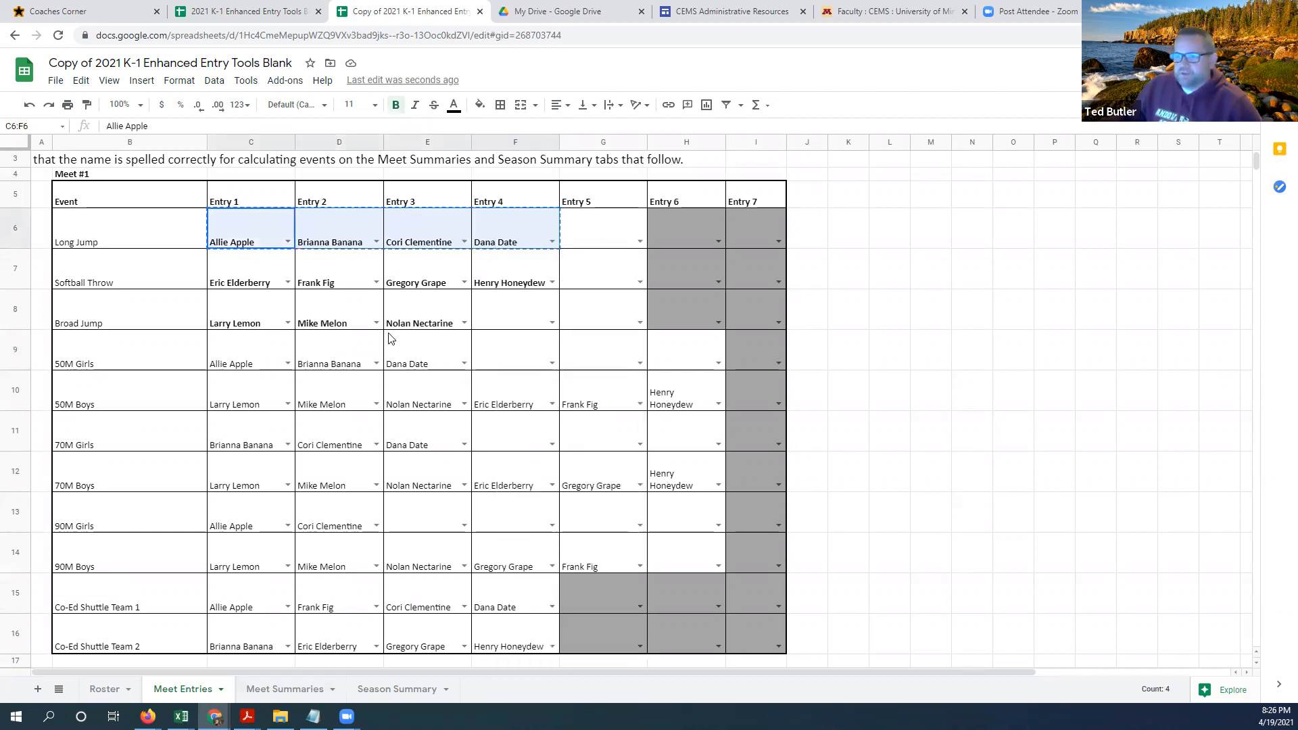
{"action": "scroll", "coordinate": [363, 338], "scroll_direction": "down", "scroll_amount": 4}
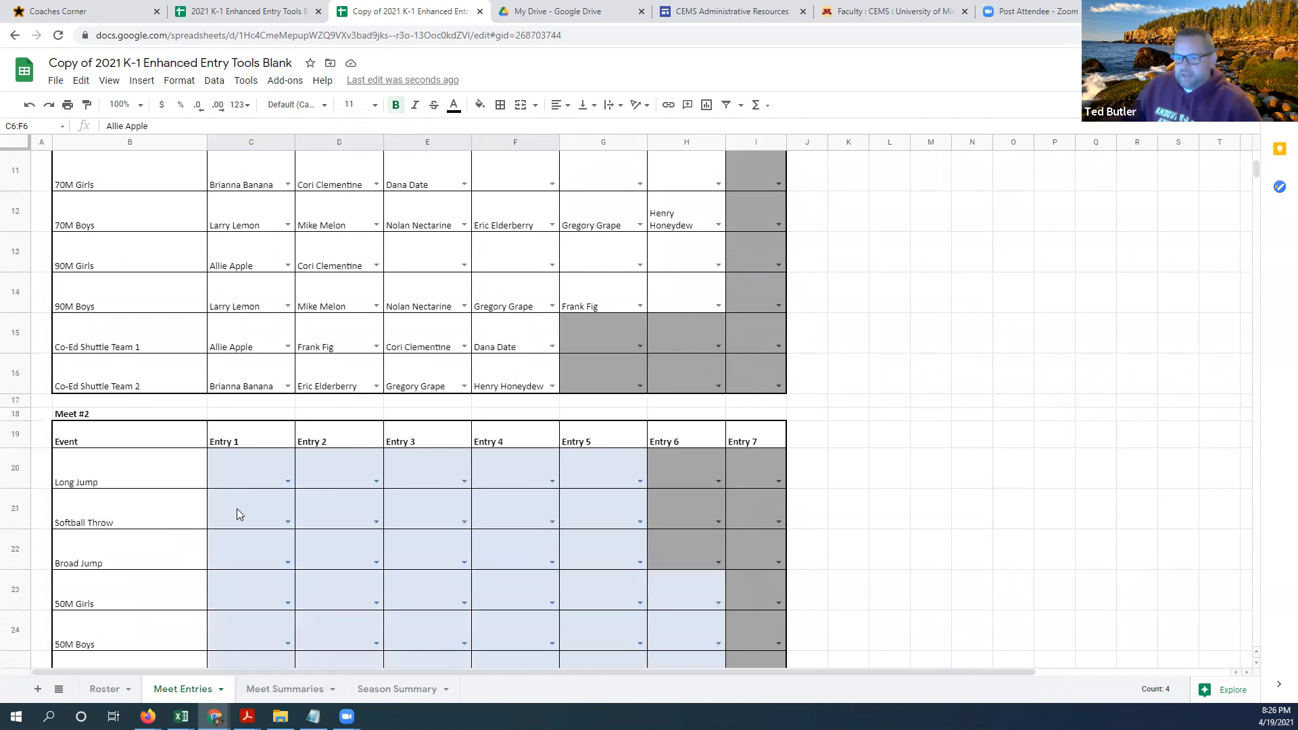
{"action": "right_click", "coordinate": [237, 511]}
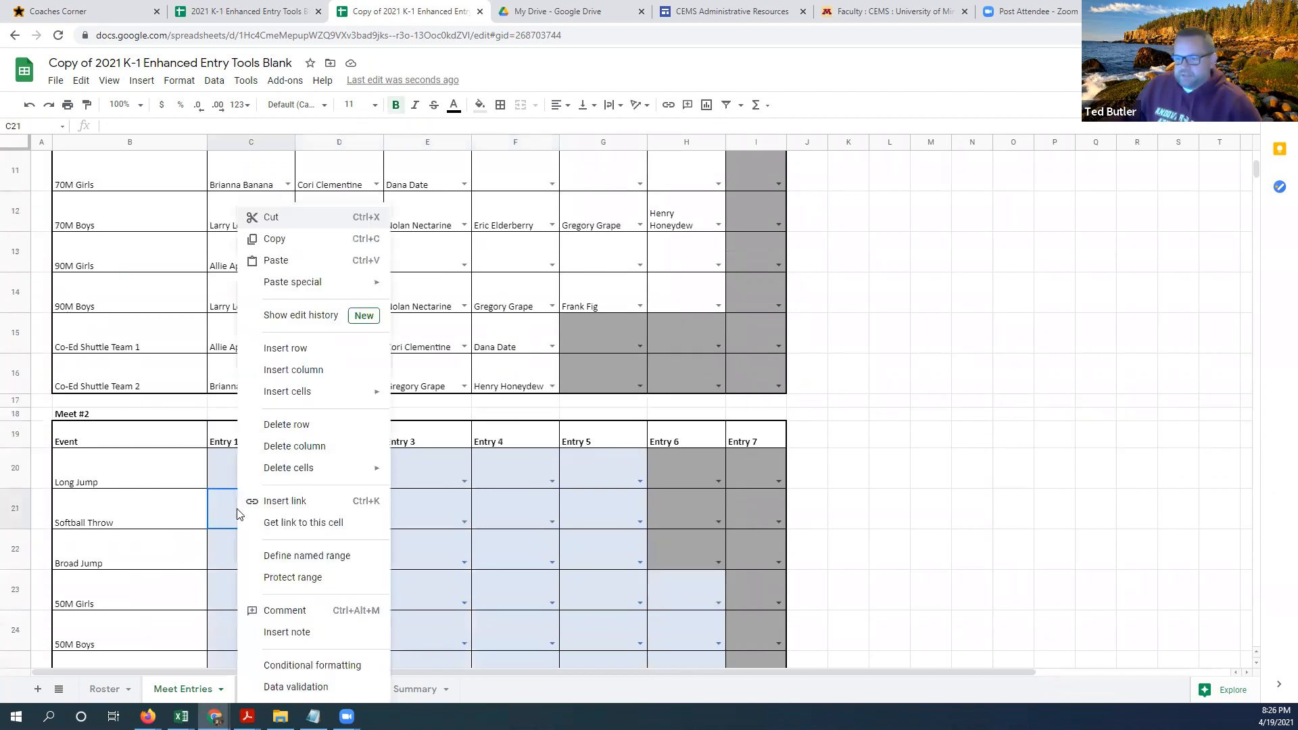
{"action": "left_click", "coordinate": [291, 263]}
{"action": "left_click", "coordinate": [364, 508]}
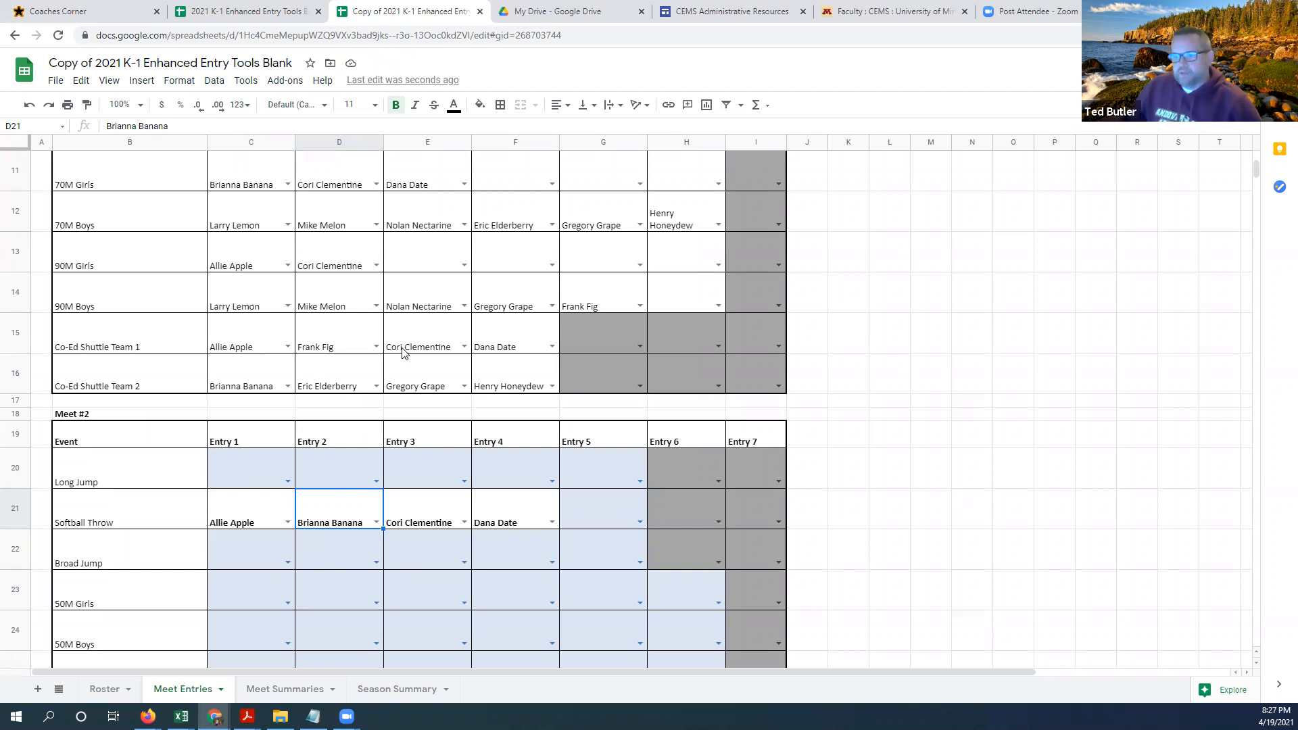
Look back over the Meet #1 entries and check each athlete's season event totals in the Season Summary sheet
{"action": "scroll", "coordinate": [402, 352], "scroll_direction": "up", "scroll_amount": 3}
{"action": "scroll", "coordinate": [402, 353], "scroll_direction": "up", "scroll_amount": 4}
{"action": "scroll", "coordinate": [402, 353], "scroll_direction": "down", "scroll_amount": 4}
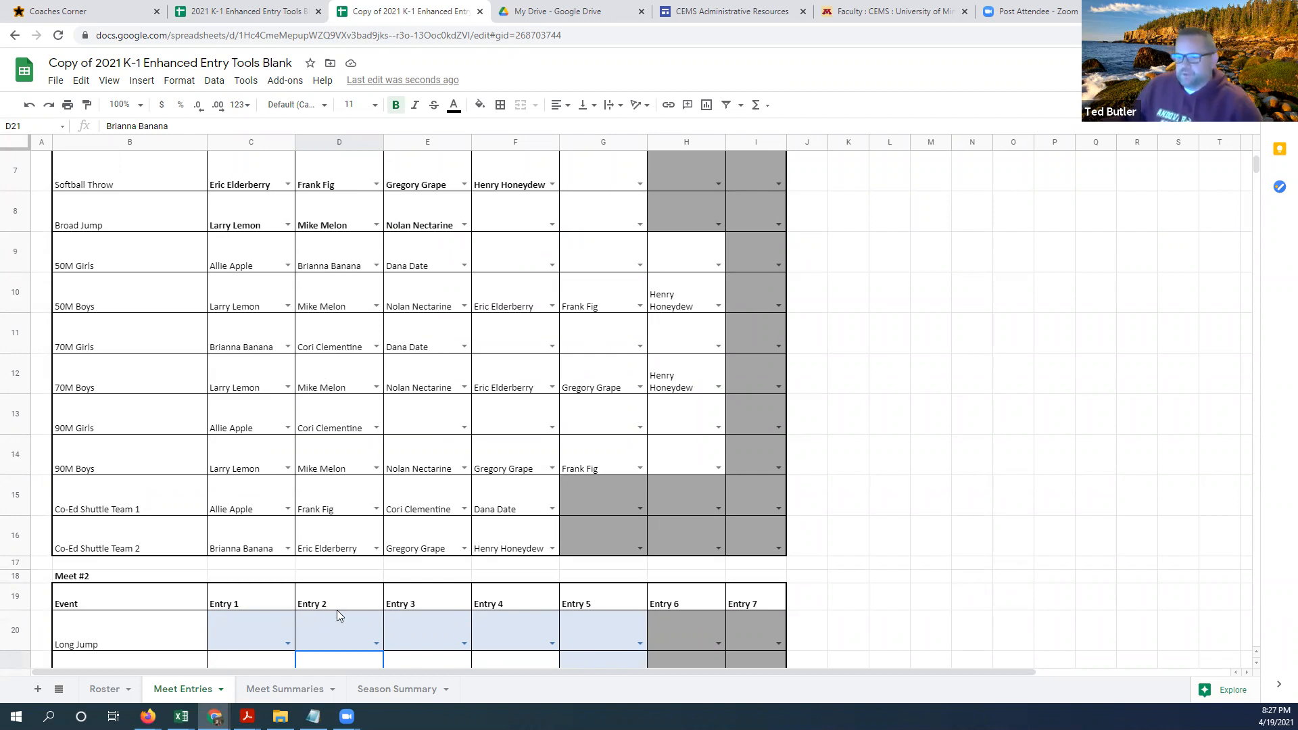
{"action": "left_click", "coordinate": [301, 690]}
{"action": "left_click", "coordinate": [395, 689]}
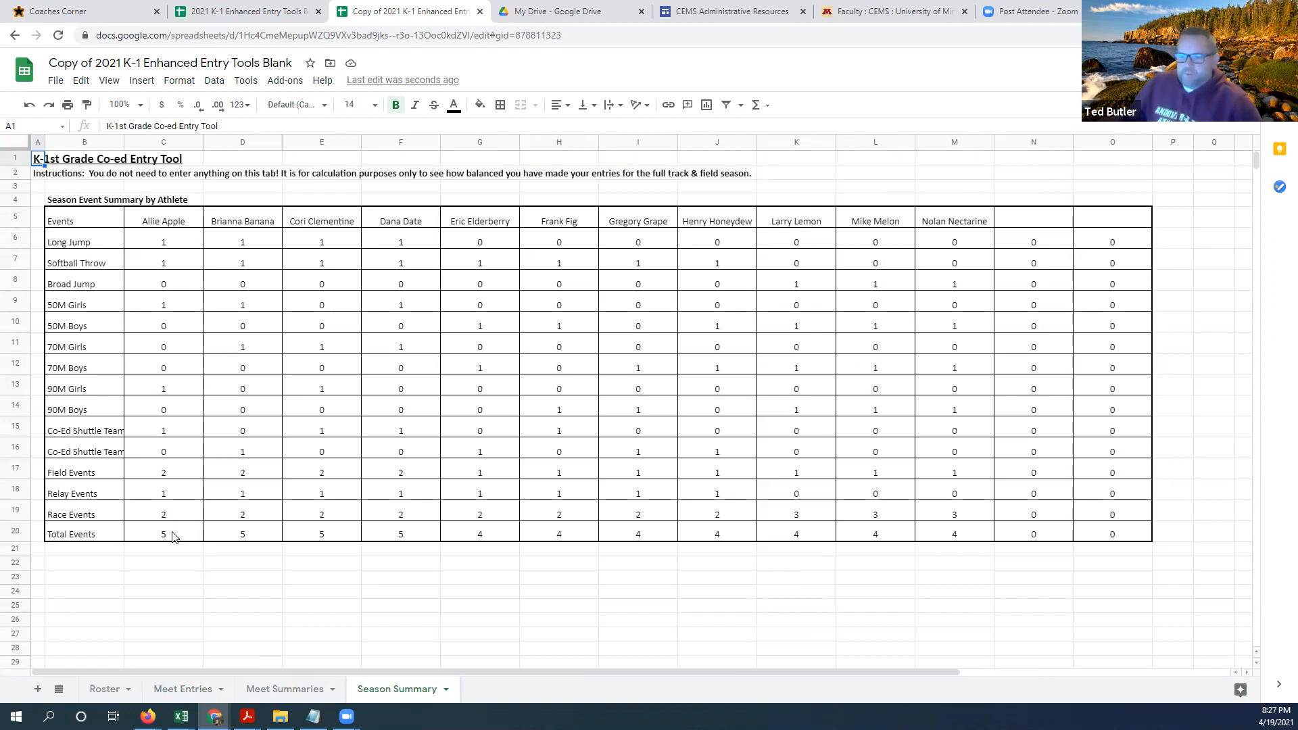
{"action": "left_click", "coordinate": [342, 536]}
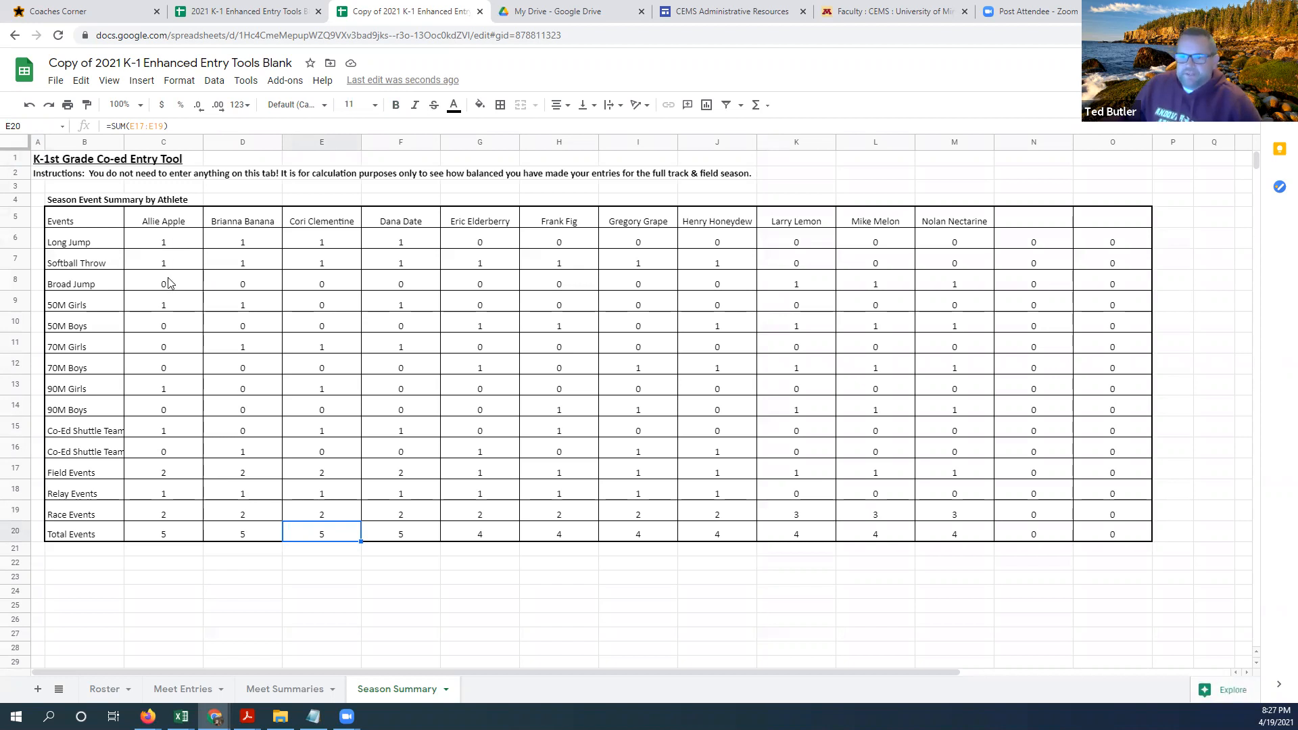
Examine the first athlete's season counts for the girls' races and both Co-Ed Shuttle Team rows in the Season Summary sheet
{"action": "left_click", "coordinate": [173, 311]}
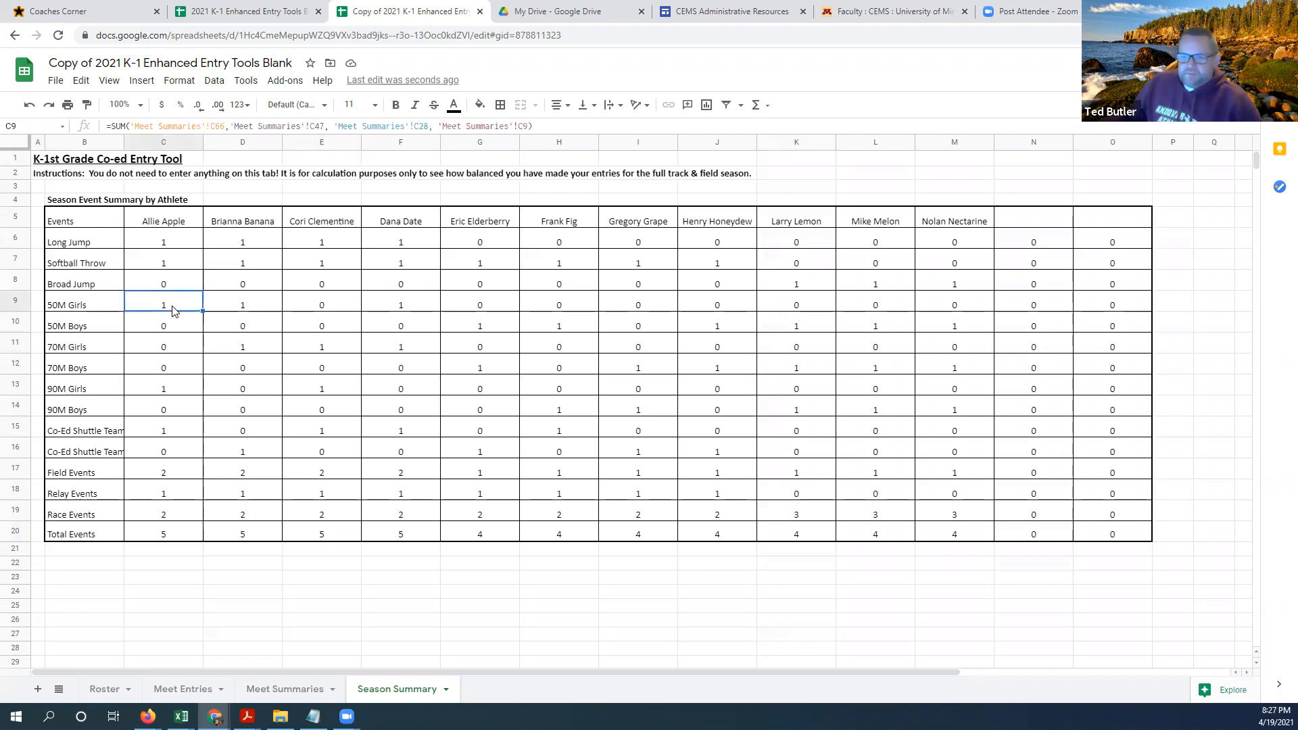
{"action": "left_click", "coordinate": [157, 350]}
{"action": "left_click", "coordinate": [167, 394]}
{"action": "left_click_drag", "start_coordinate": [171, 434], "coordinate": [169, 452]}
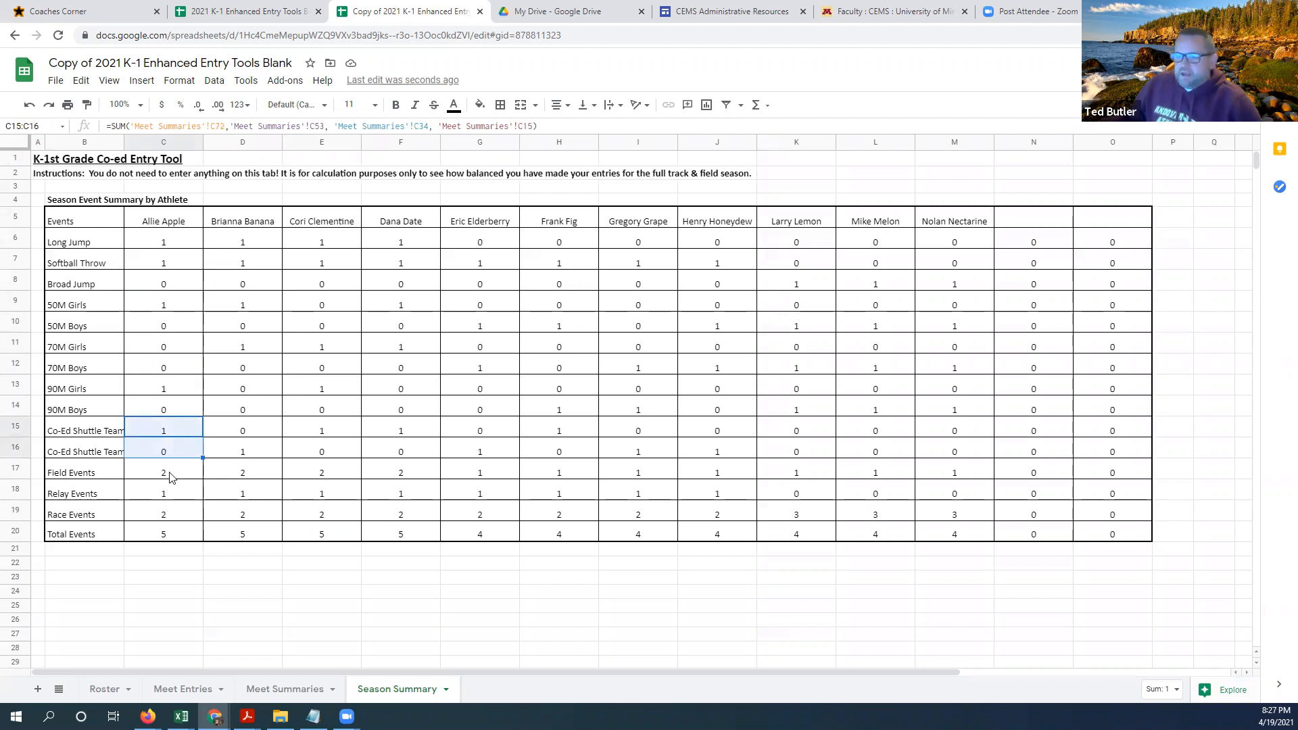
{"action": "left_click", "coordinate": [99, 448]}
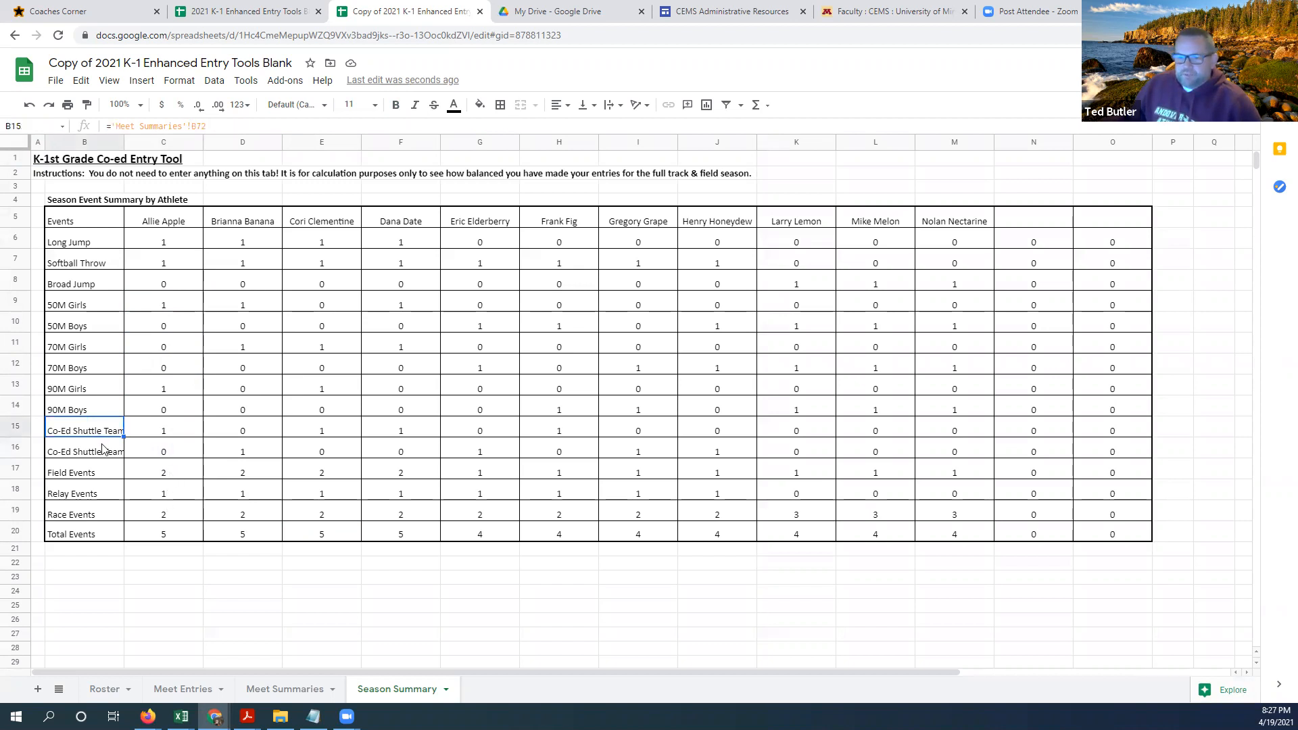
{"action": "left_click", "coordinate": [108, 432]}
{"action": "left_click", "coordinate": [110, 444]}
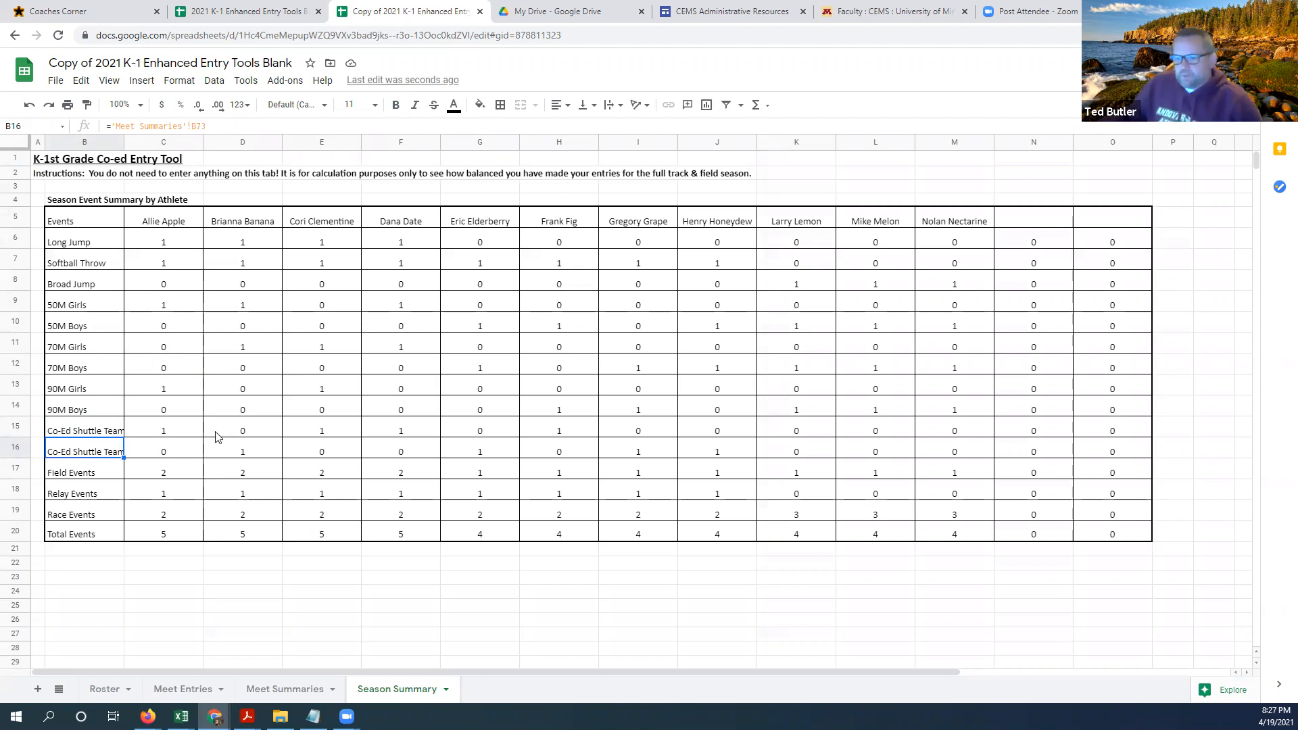
Look over the team roster in the Roster sheet and the Meet #1 event summary in the Meet Summaries sheet
{"action": "left_click", "coordinate": [101, 689]}
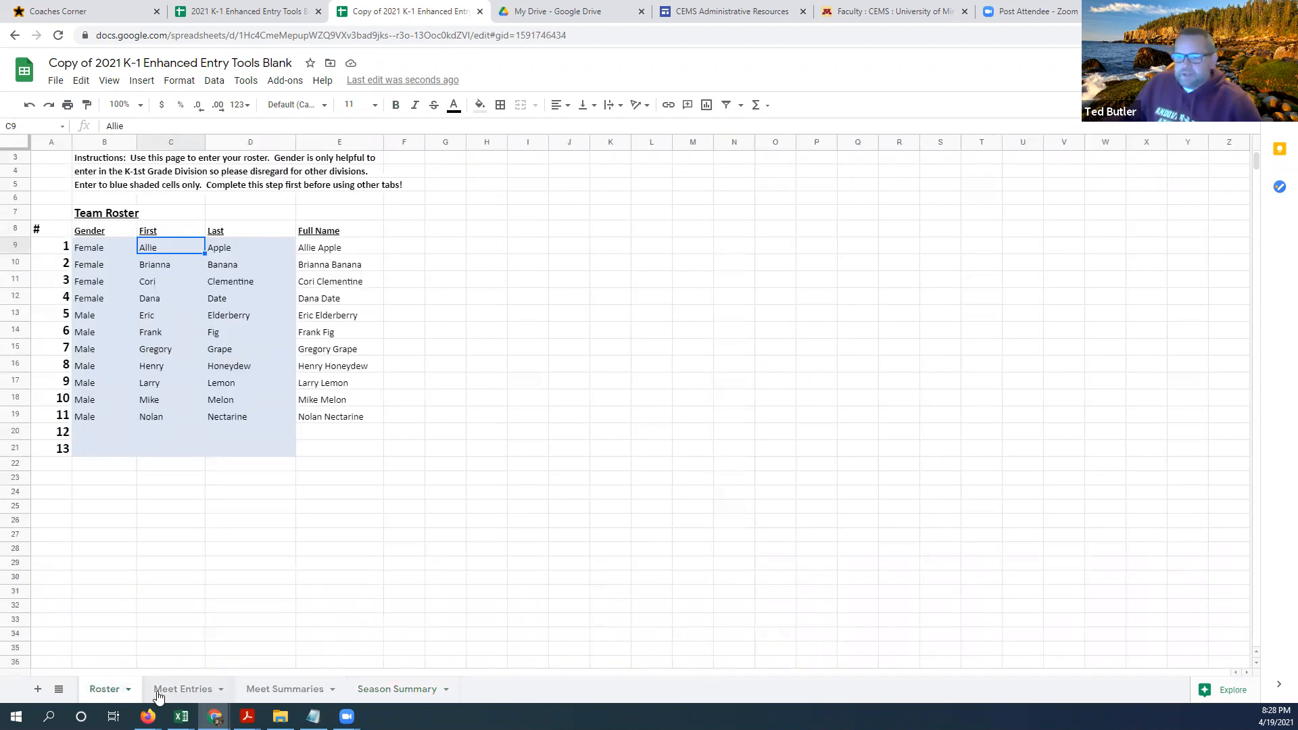
{"action": "left_click", "coordinate": [274, 690]}
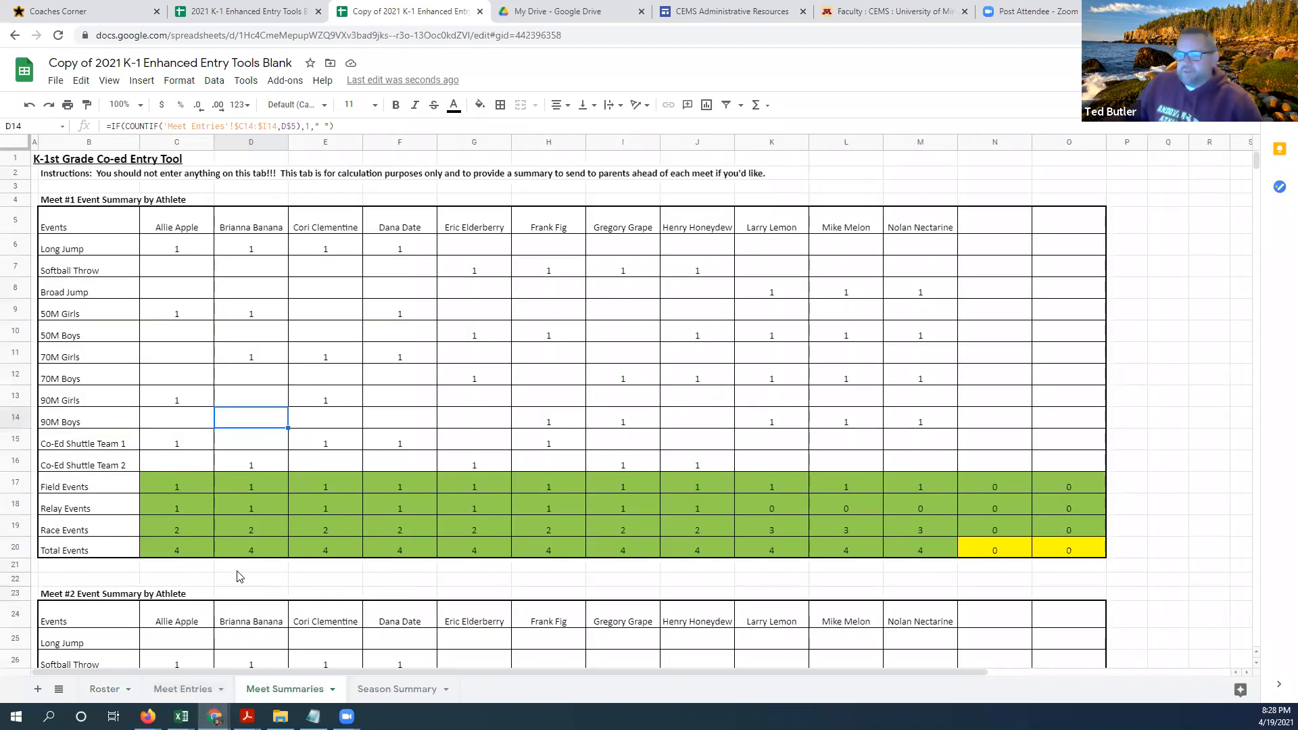